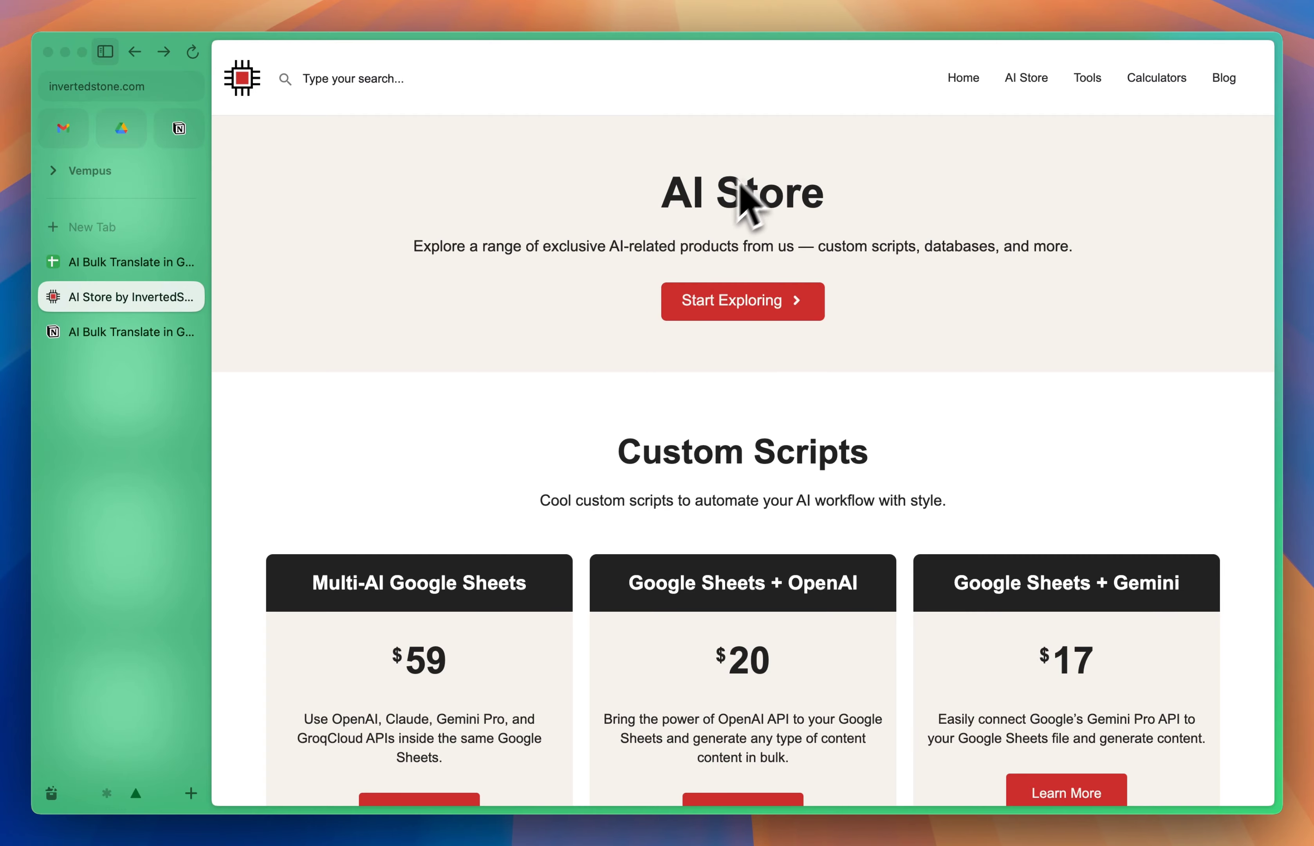
Step: Open the Multi-AI Google Sheets script page in the AI Store and review its Standard and Custom Setup pricing plans
scroll(728, 199, down, 5)
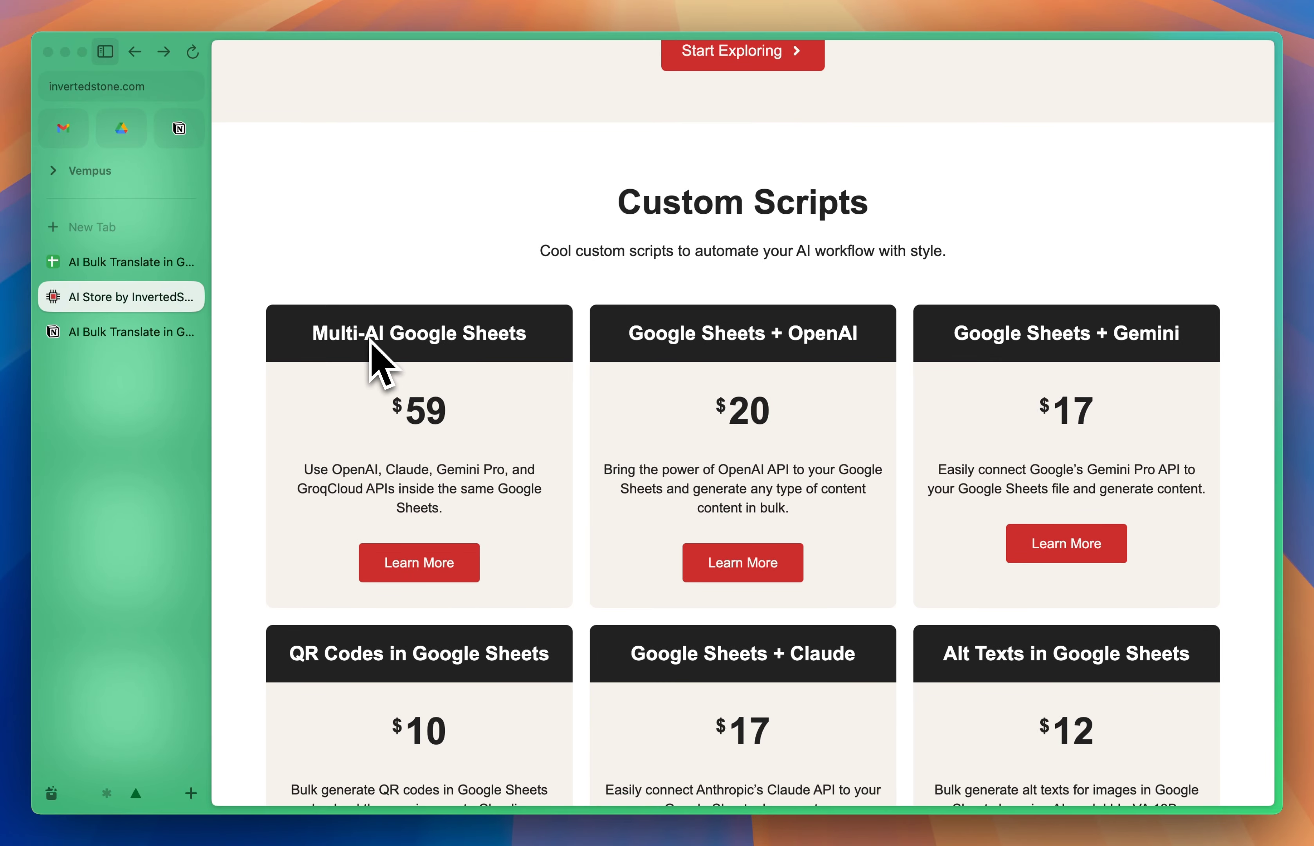
click(442, 561)
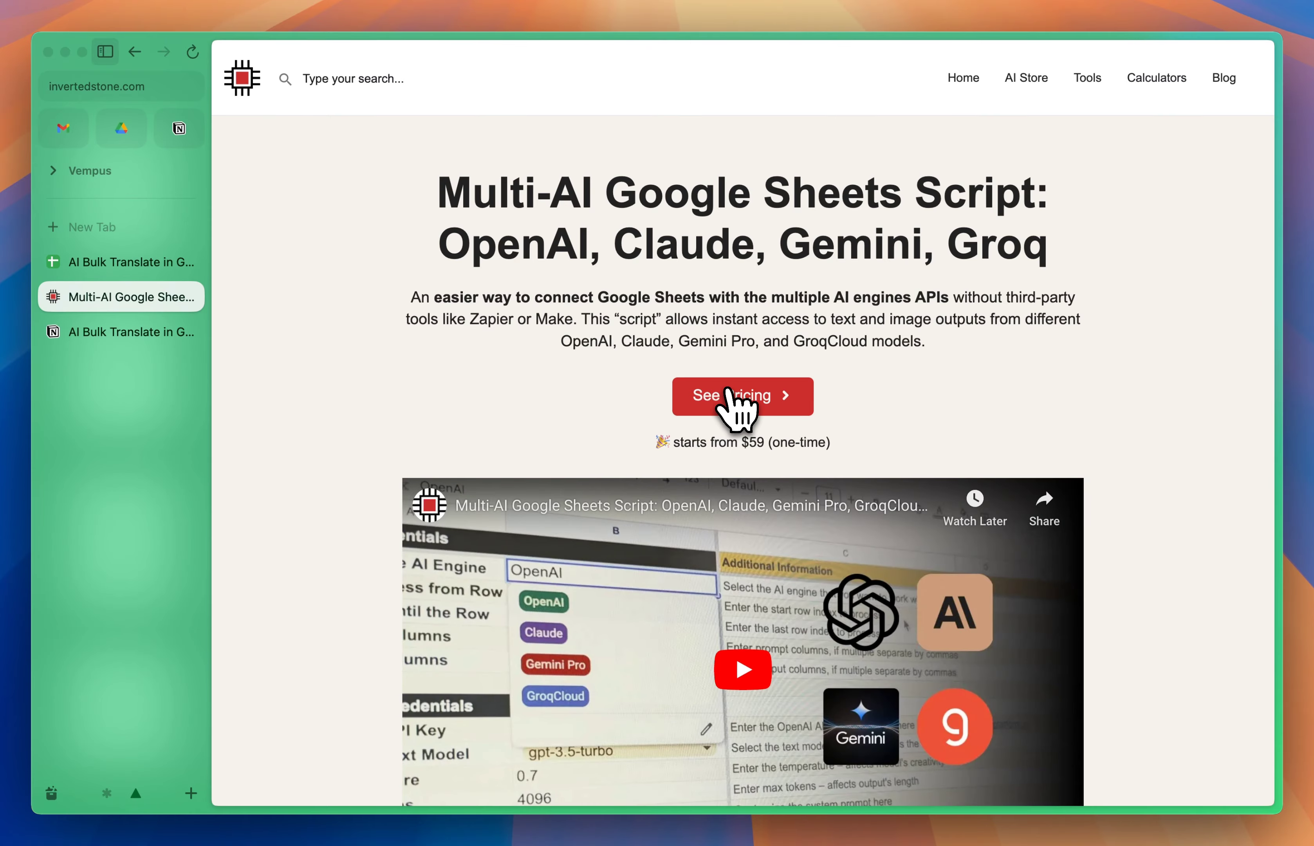
scroll(566, 414, down, 20)
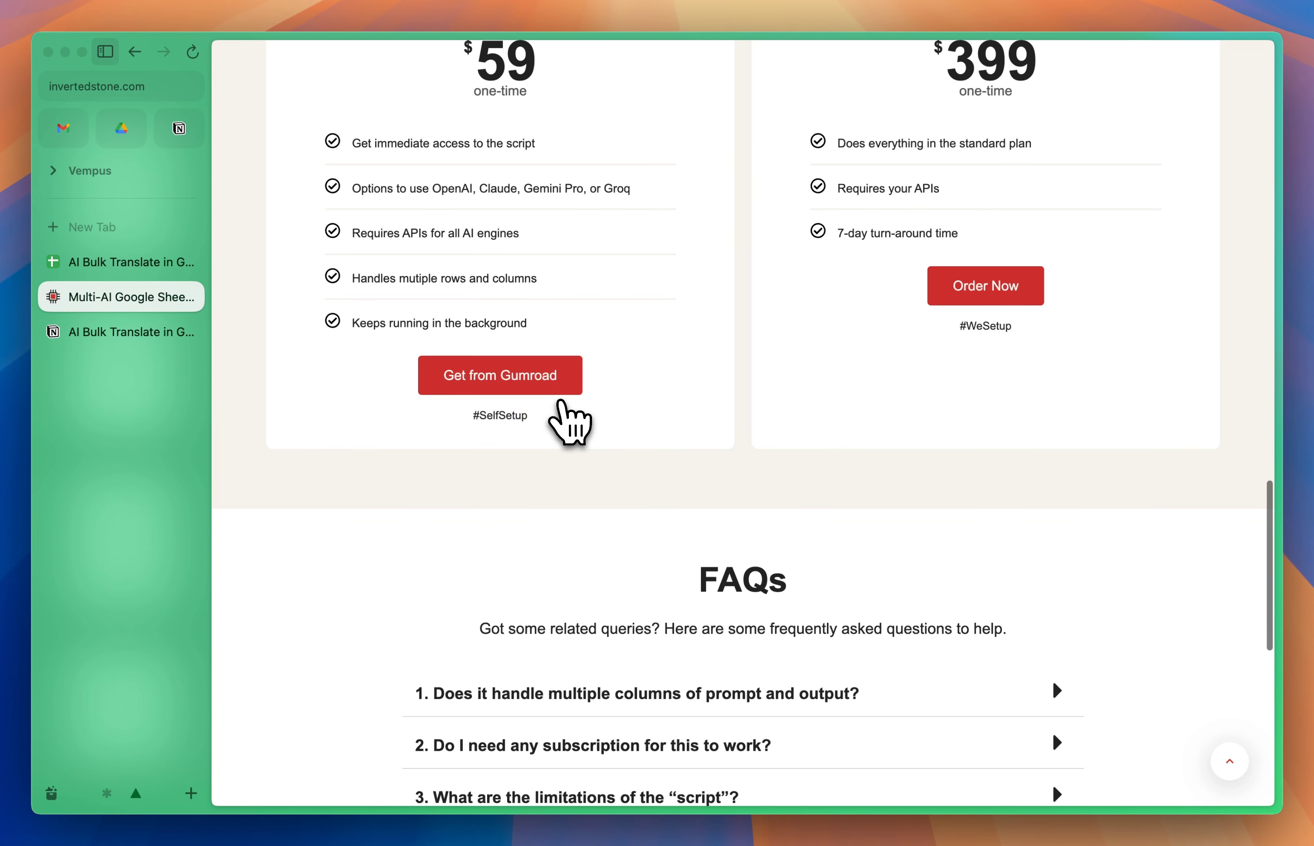
scroll(566, 422, up, 3)
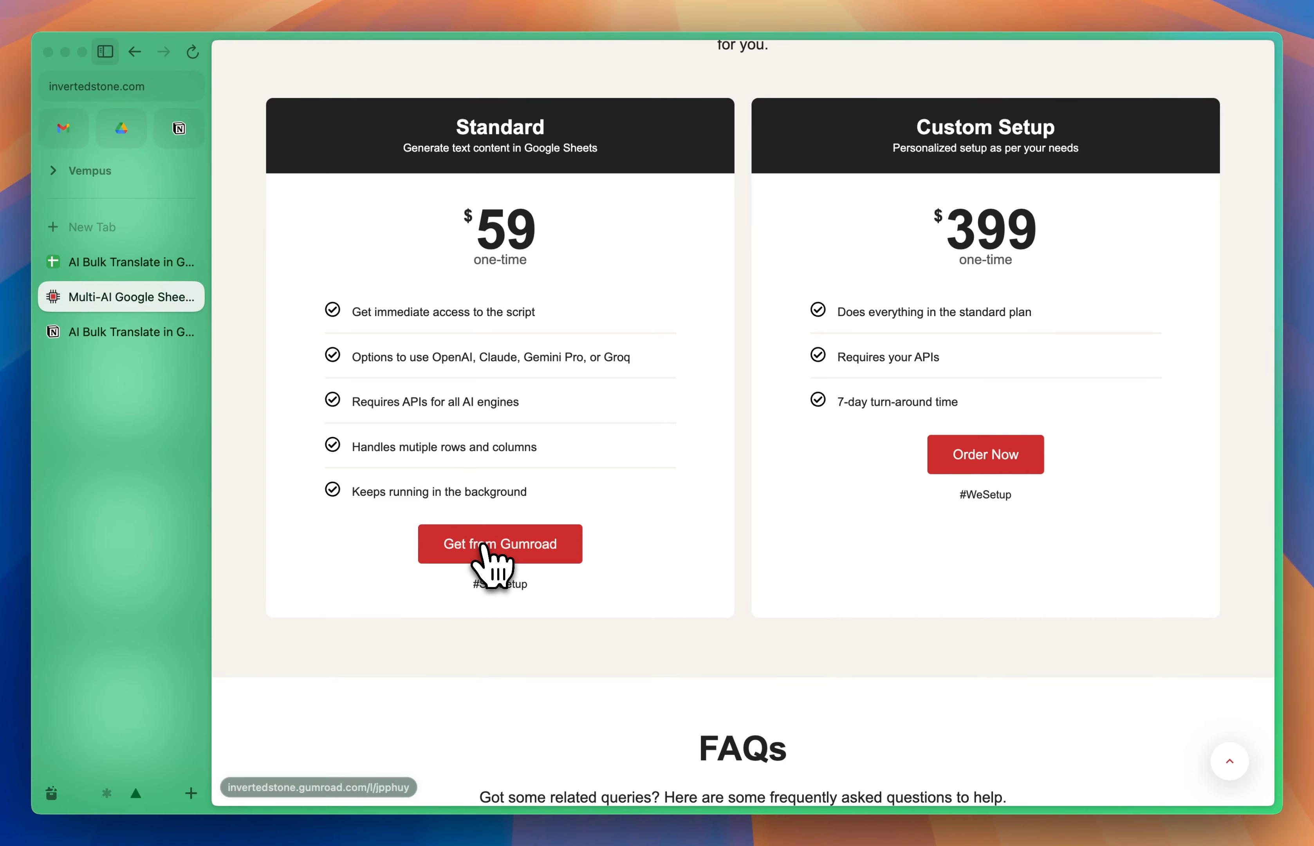
scroll(492, 569, up, 20)
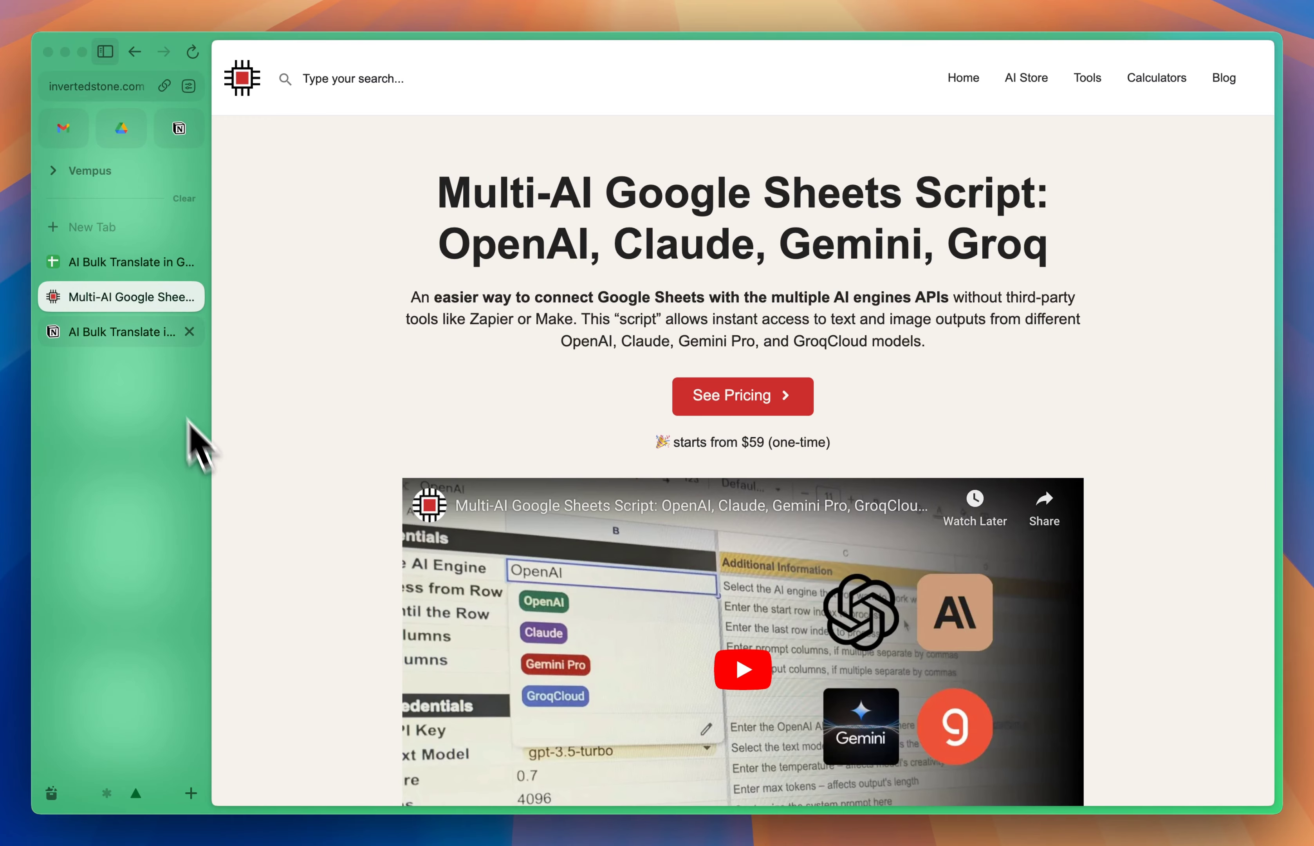
Step: Switch to the AI Bulk Translate in Google Sheets file and examine the script's processing commands and the English captions in A2:A9
click(118, 267)
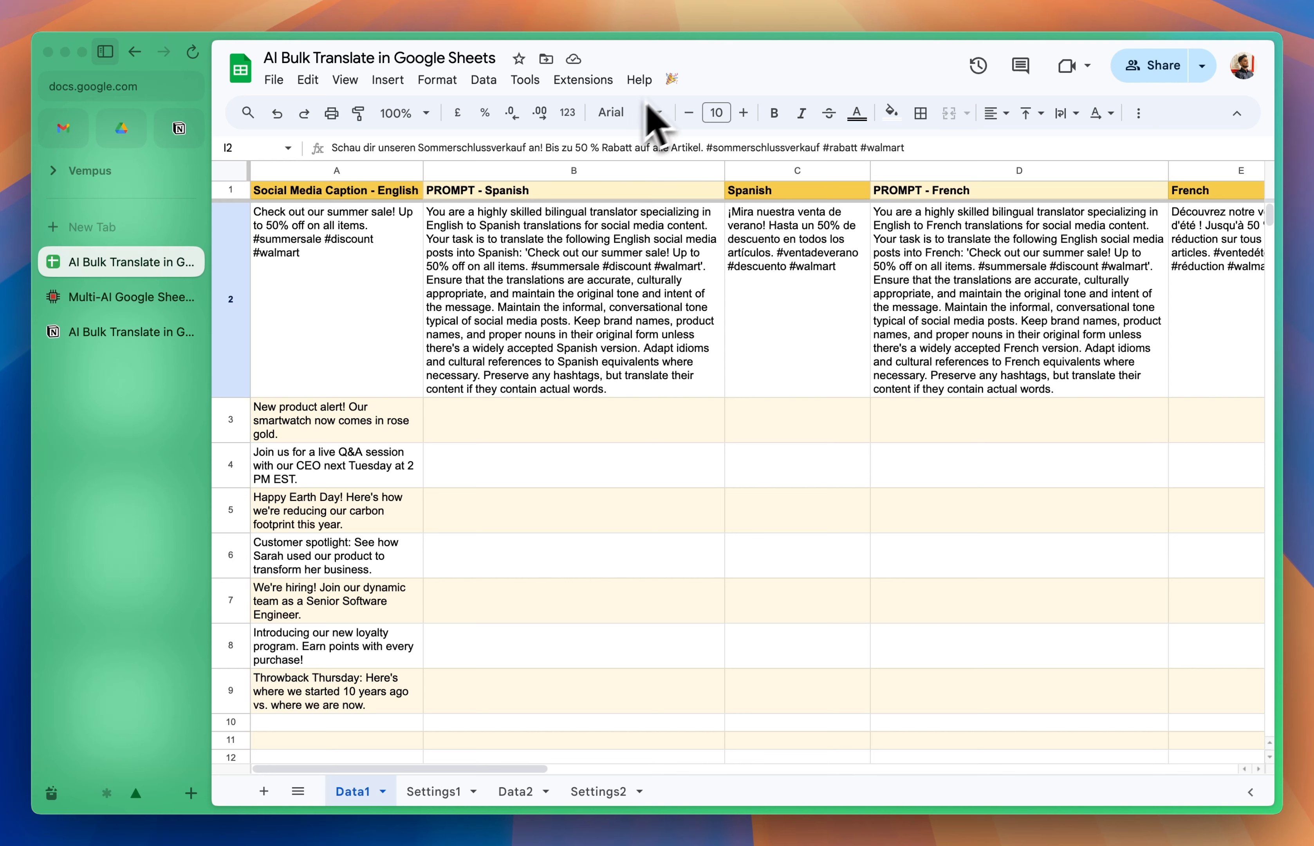
click(673, 86)
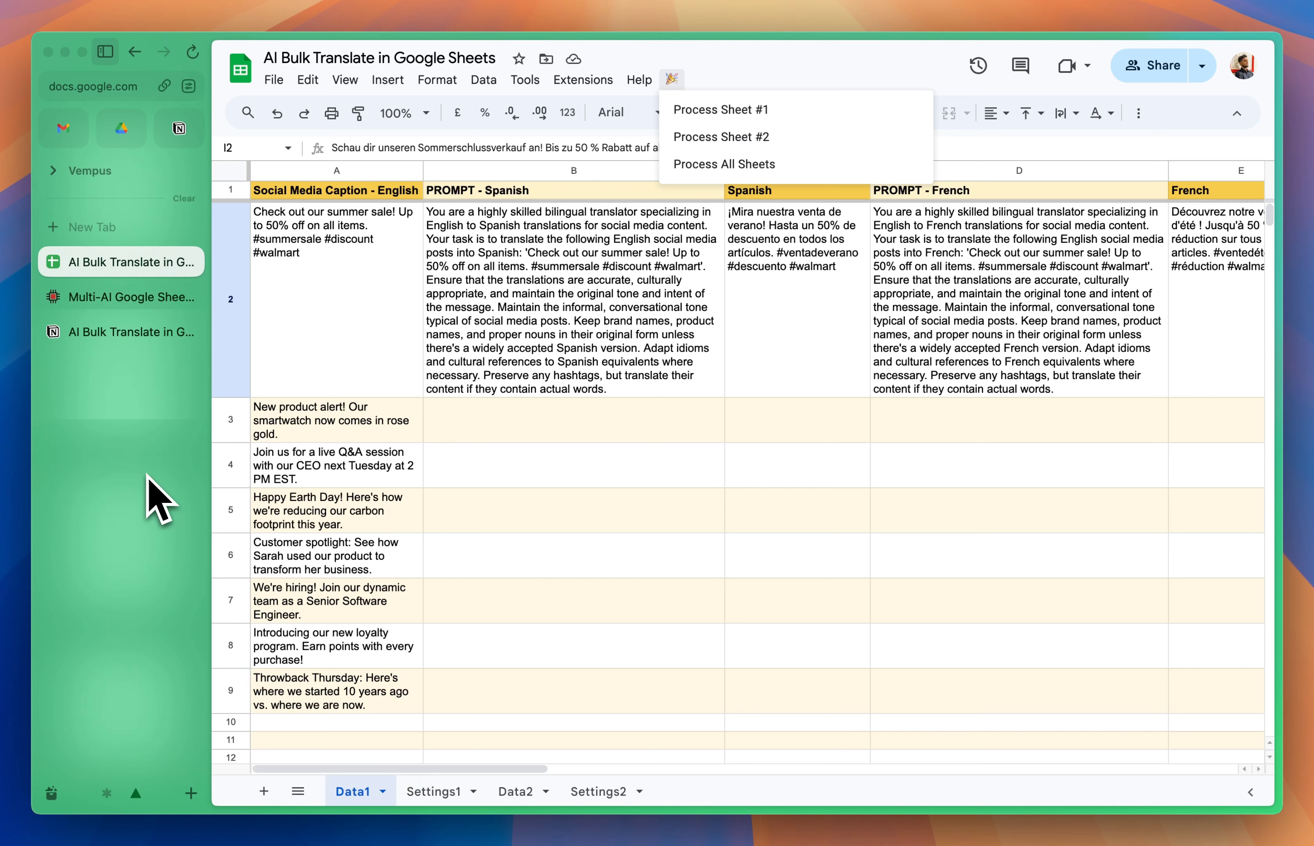
click(315, 387)
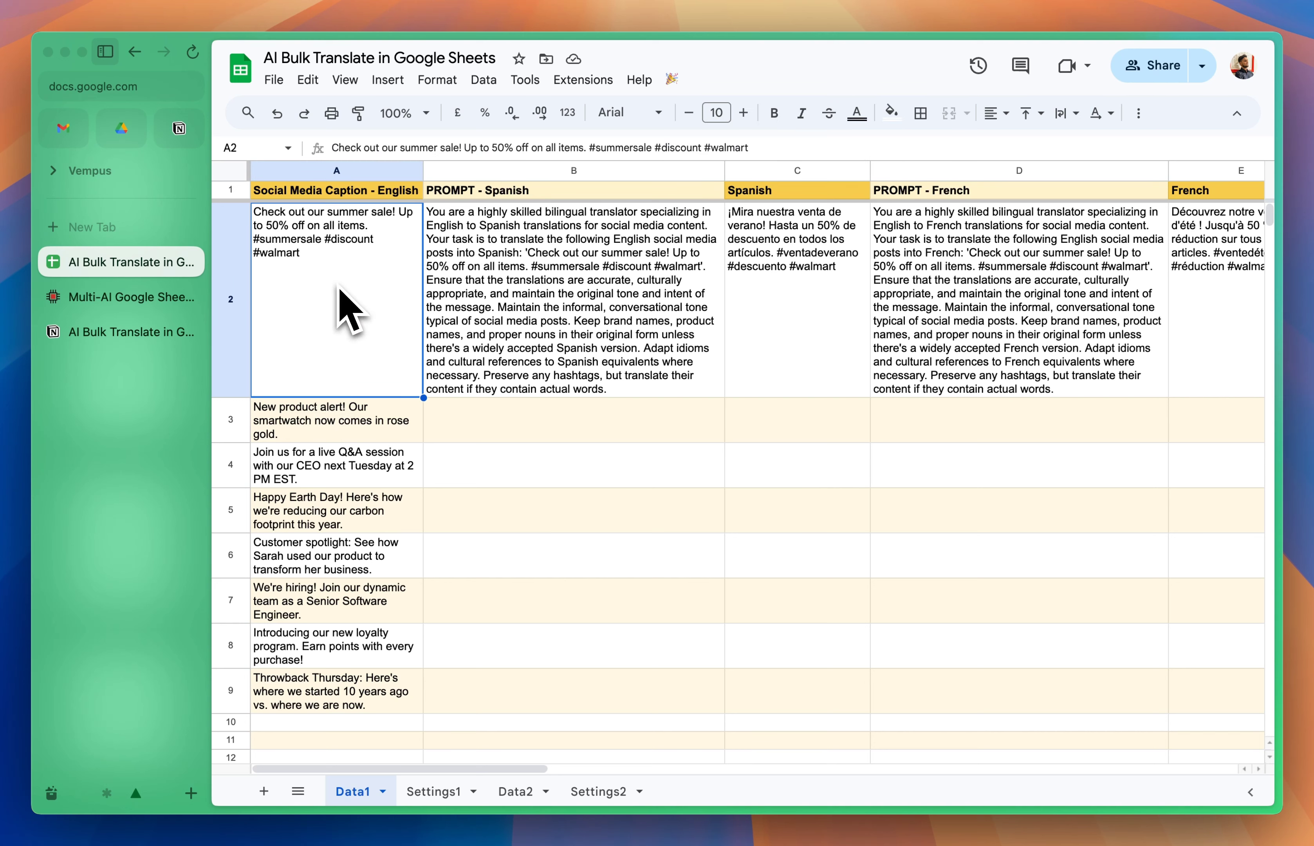
drag(340, 216, 339, 680)
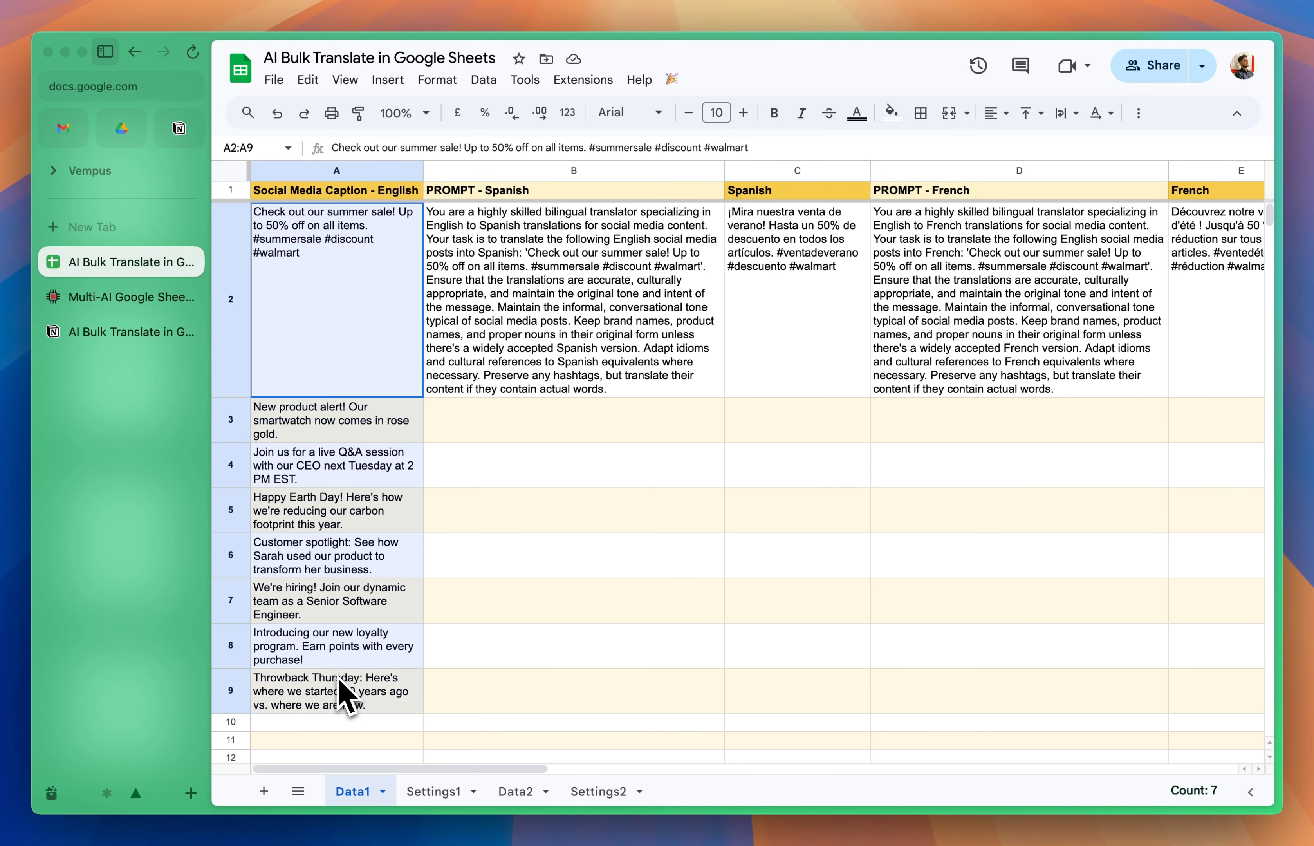
click(339, 681)
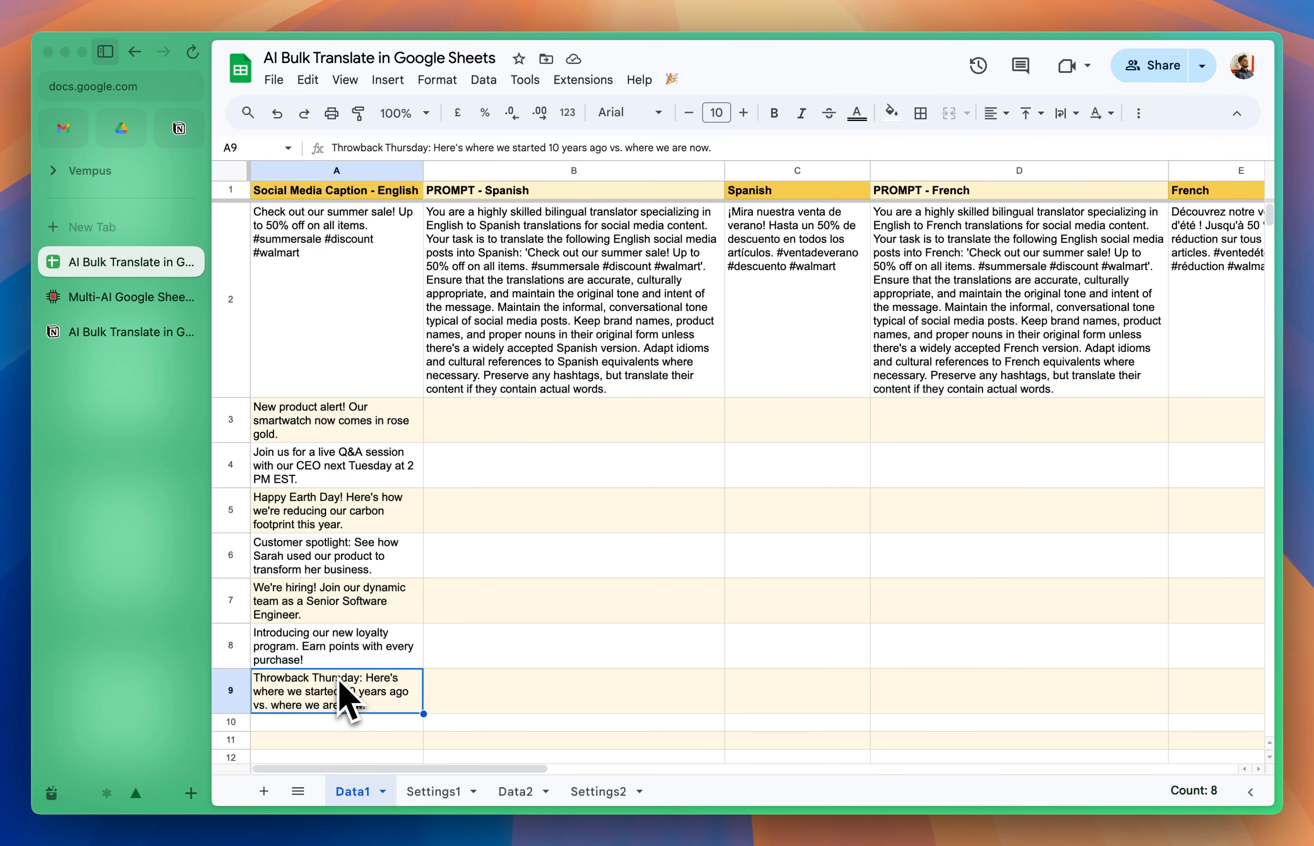
Step: Examine the row 2 prompts and translations for Spanish, French, Hindi and German on the Data1 sheet
click(496, 374)
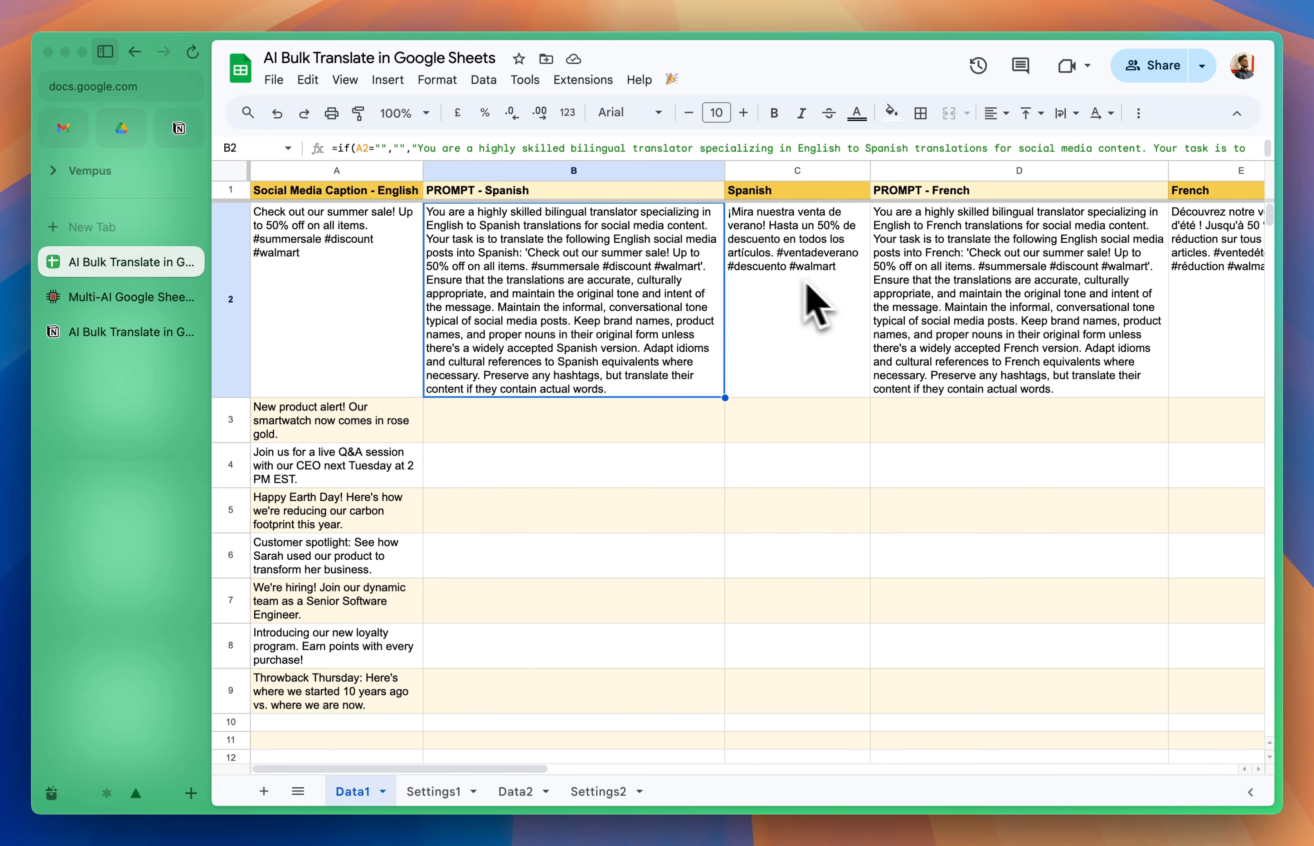
click(820, 293)
scroll(820, 293, right, 2)
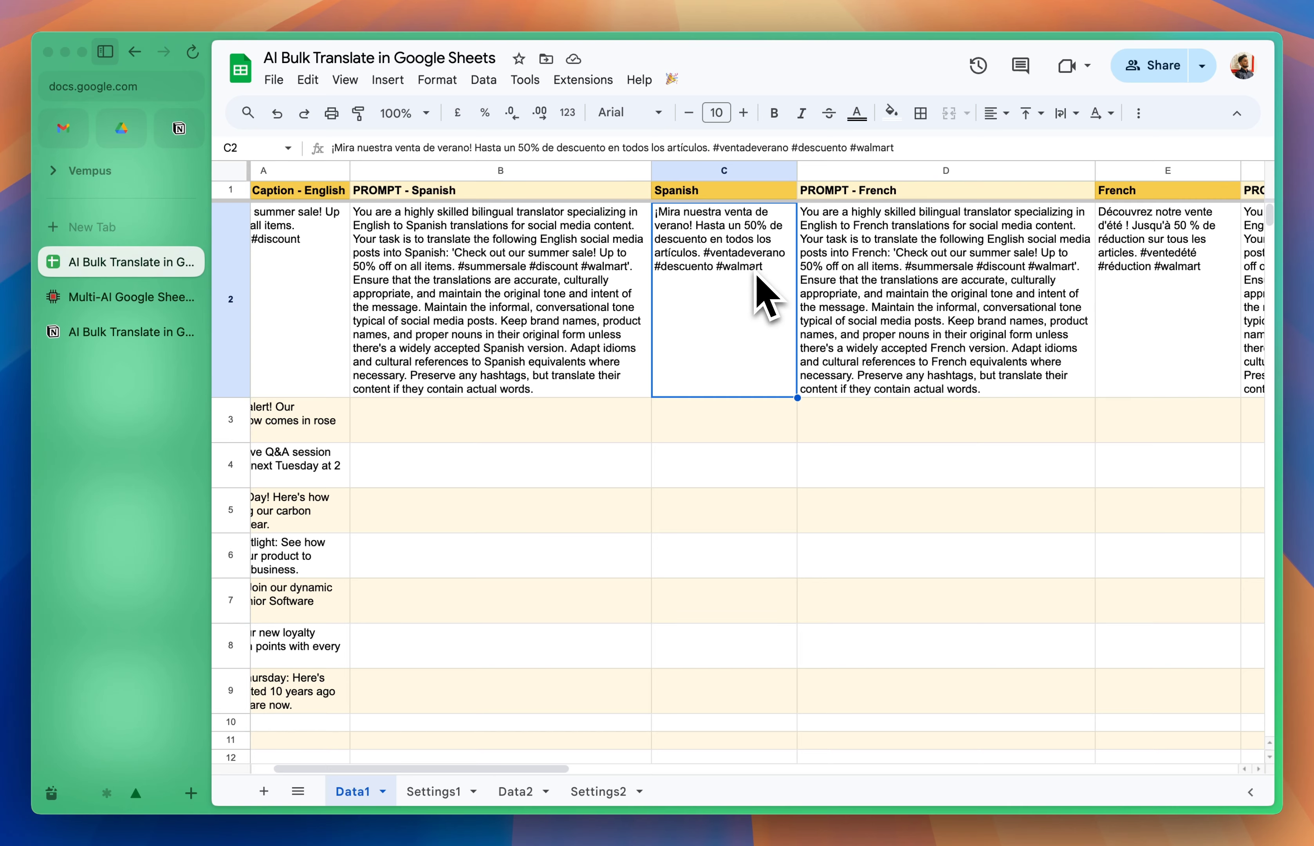
scroll(768, 293, right, 5)
click(758, 293)
scroll(740, 276, right, 3)
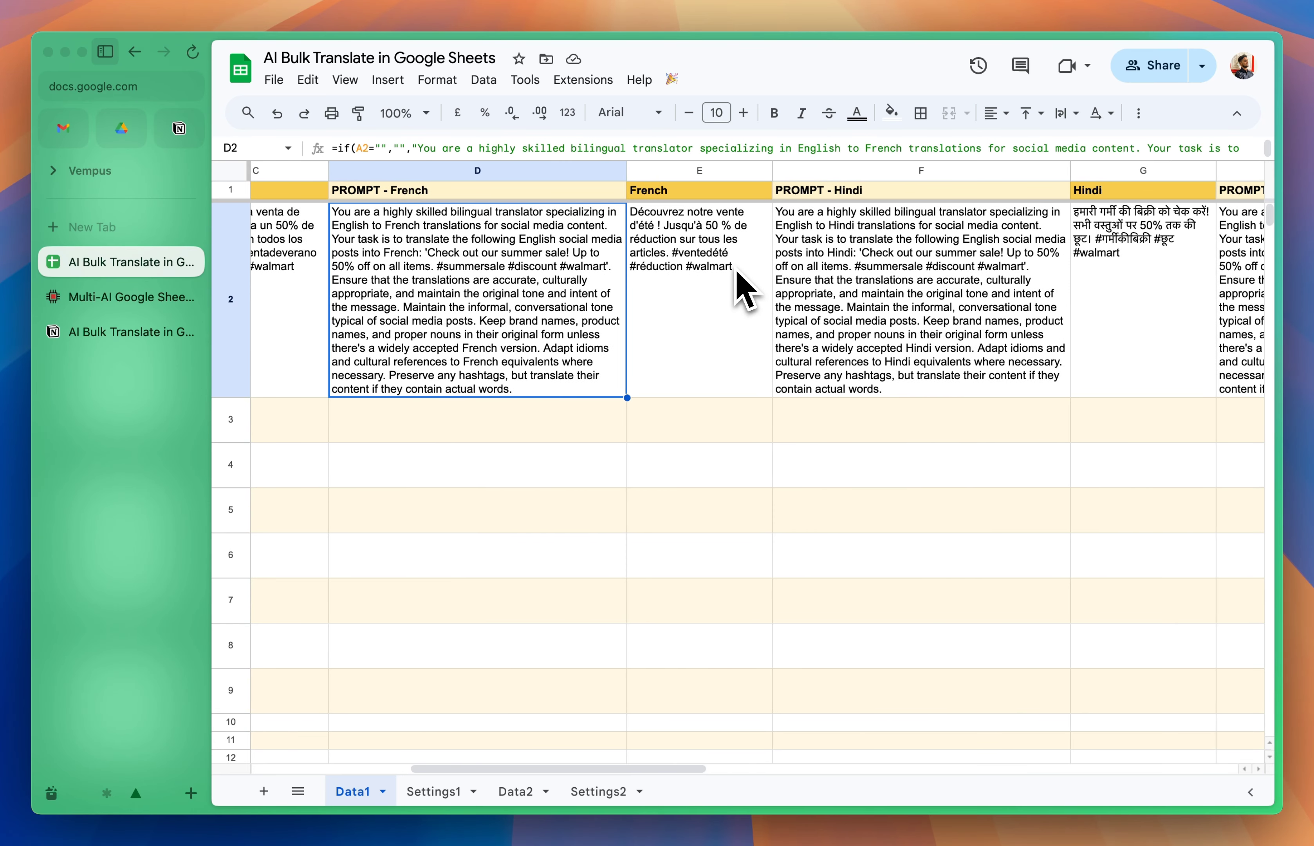
click(741, 276)
scroll(741, 276, right, 2)
click(740, 276)
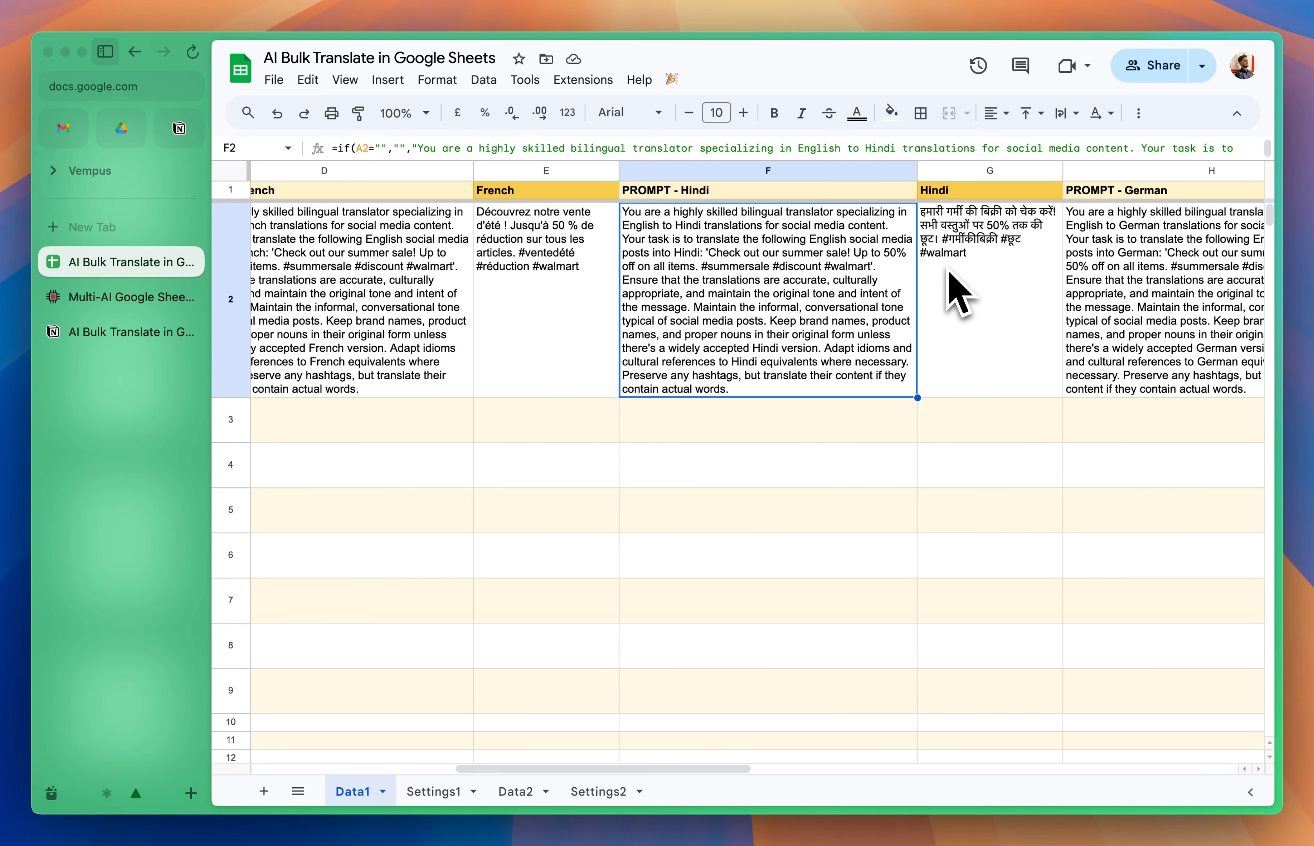
click(956, 287)
scroll(953, 279, right, 5)
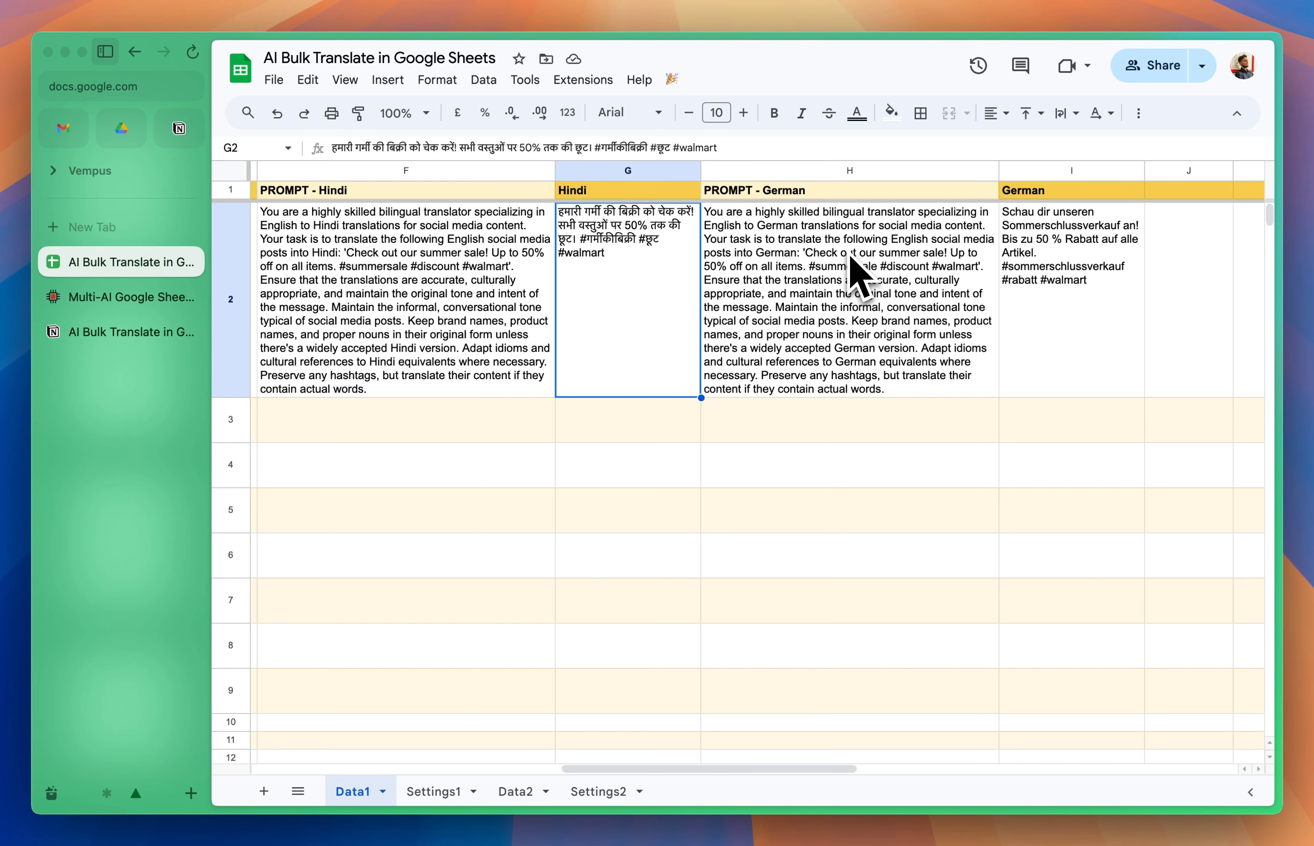
click(851, 257)
click(1082, 276)
scroll(1089, 295, left, 5)
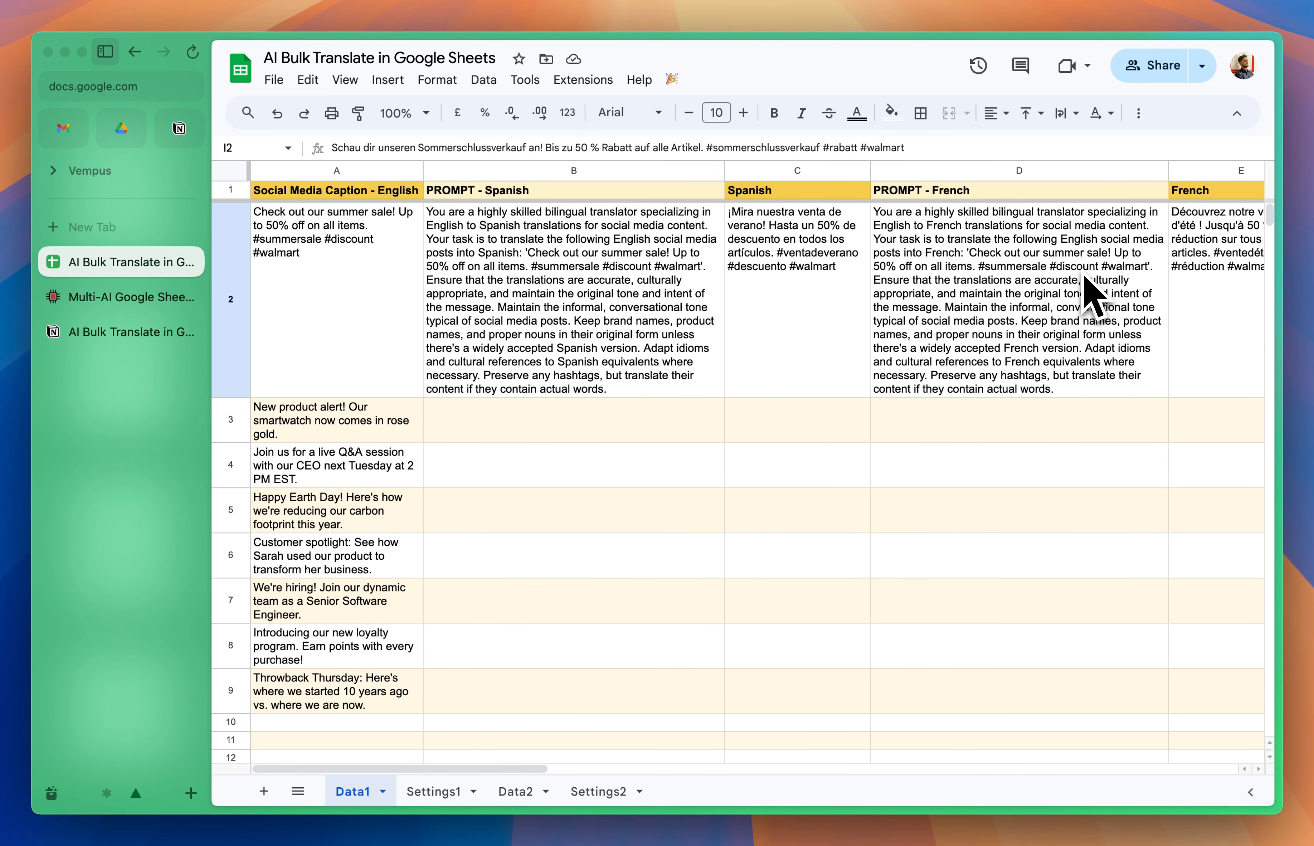
Step: Fill the Spanish prompt formula from B2 down to B9 on the Data1 sheet
click(553, 362)
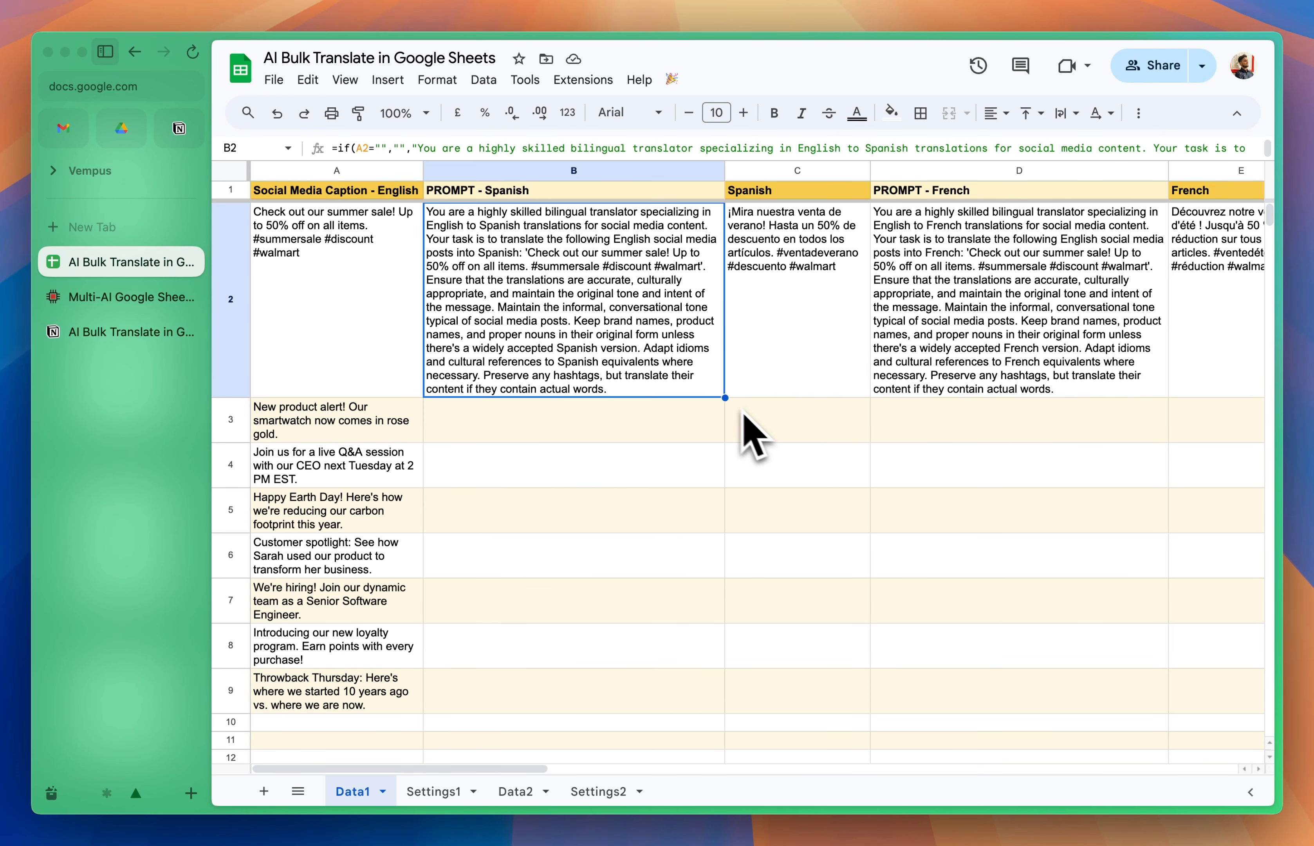
drag(725, 397, 713, 697)
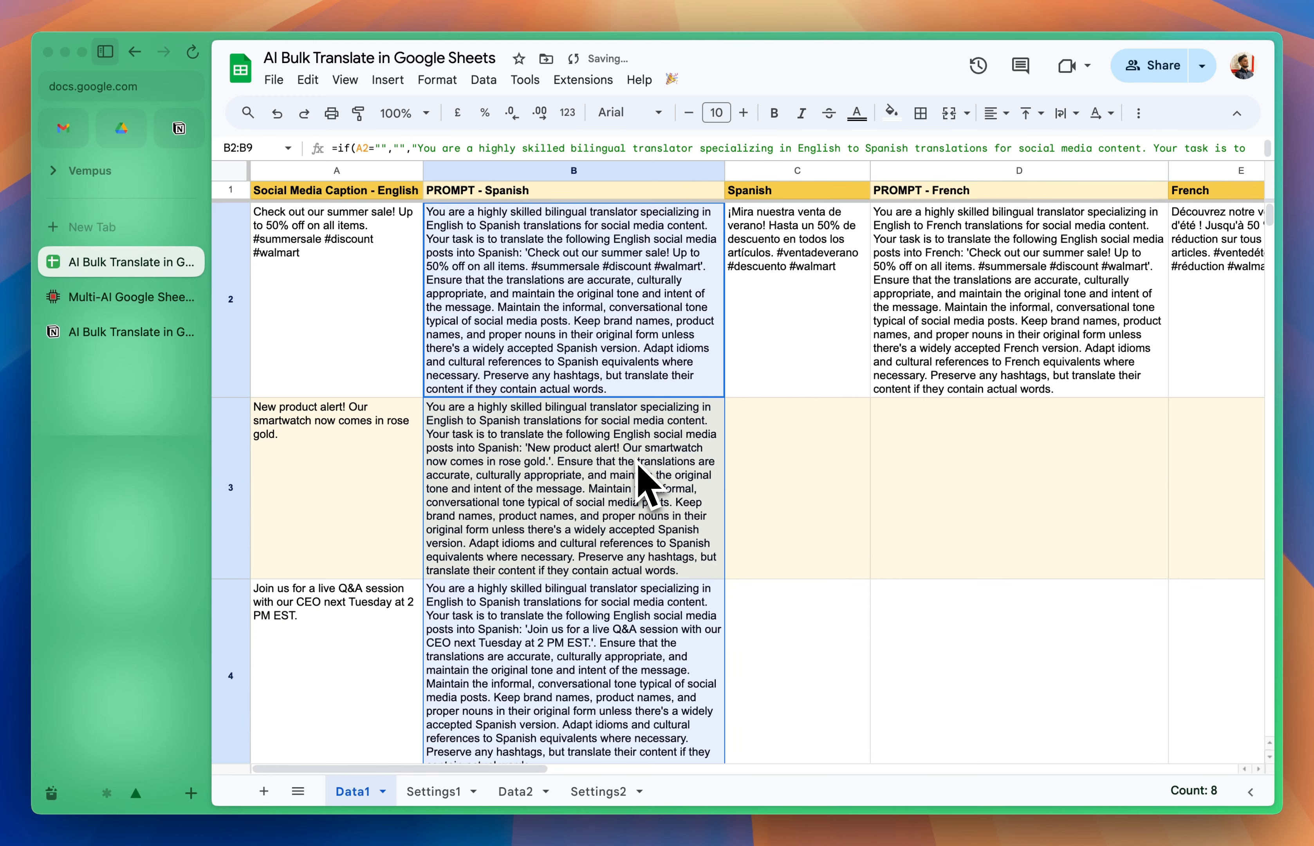
scroll(647, 483, right, 1)
click(812, 345)
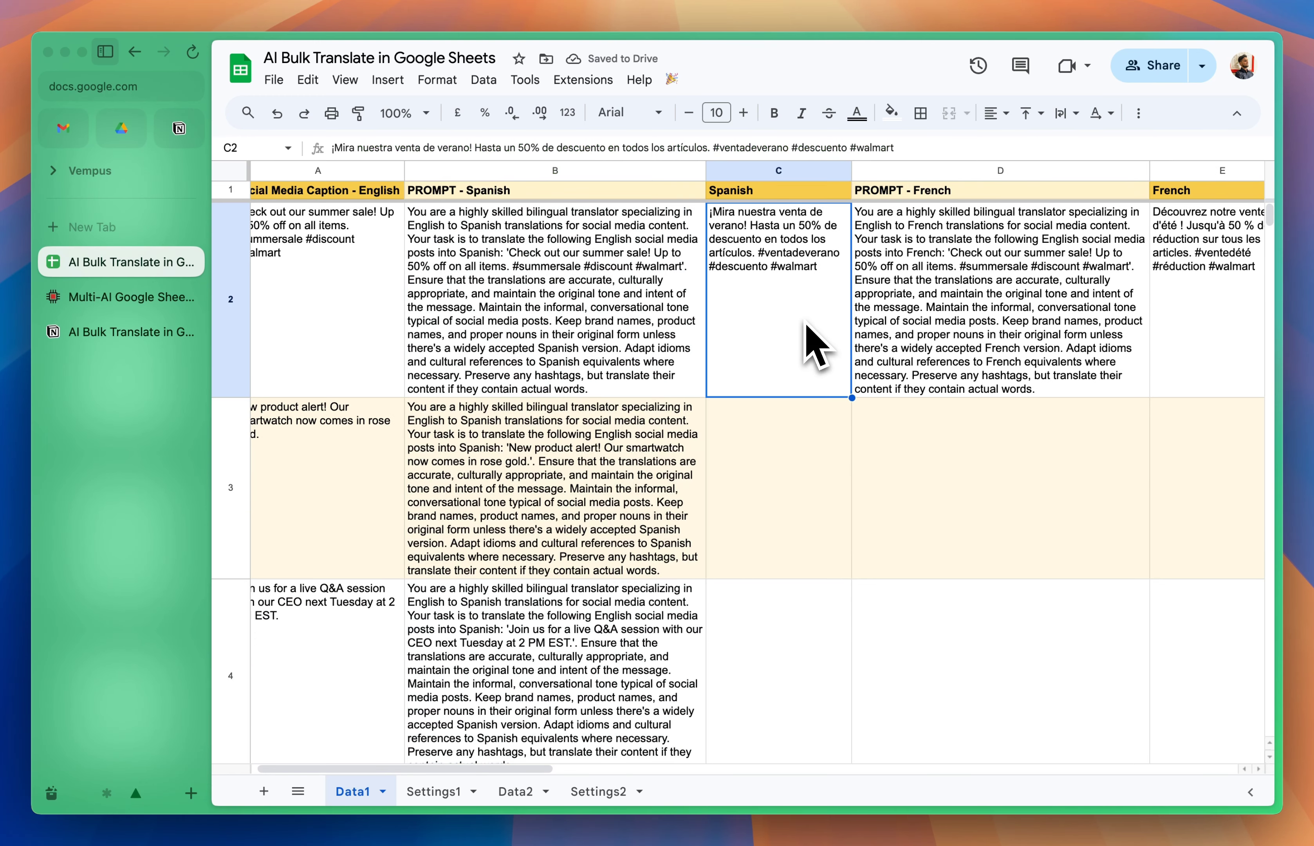
Step: Fill the French prompt formula from D2 down through D999
scroll(808, 325, right, 5)
click(851, 307)
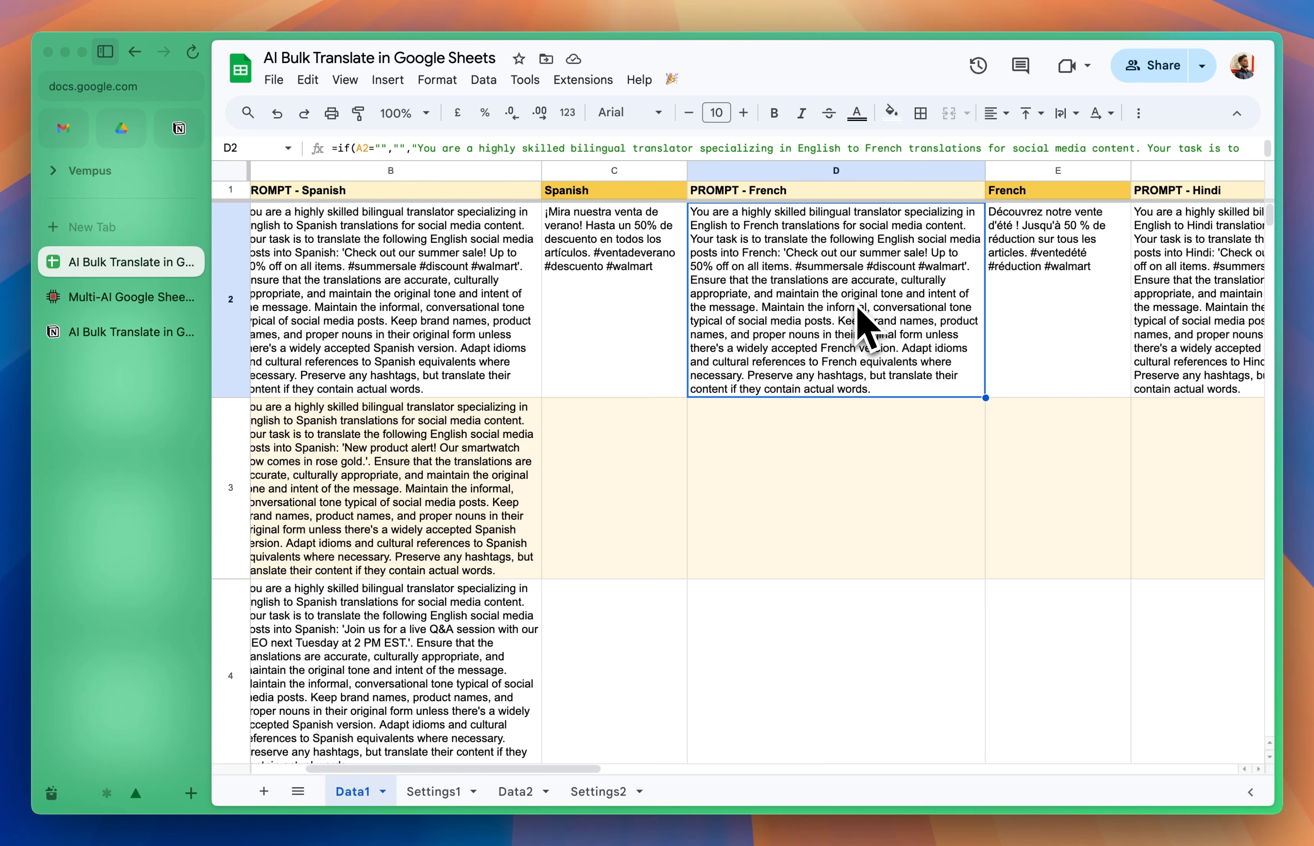
key(super+shift+Down)
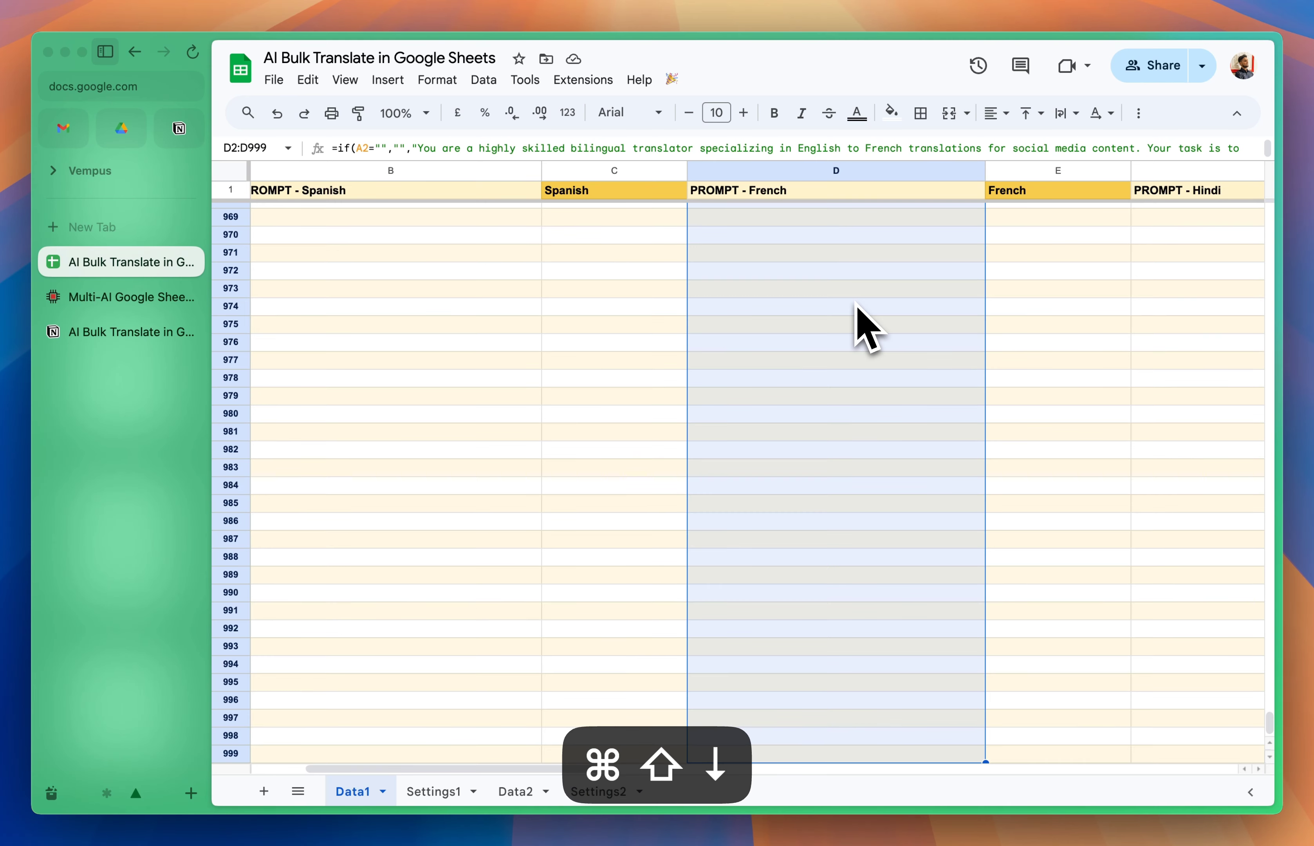
key(super+d)
Step: Fill the Hindi prompt formula from F2 down through F999
key(Right)
key(Right)
key(super+shift+Down)
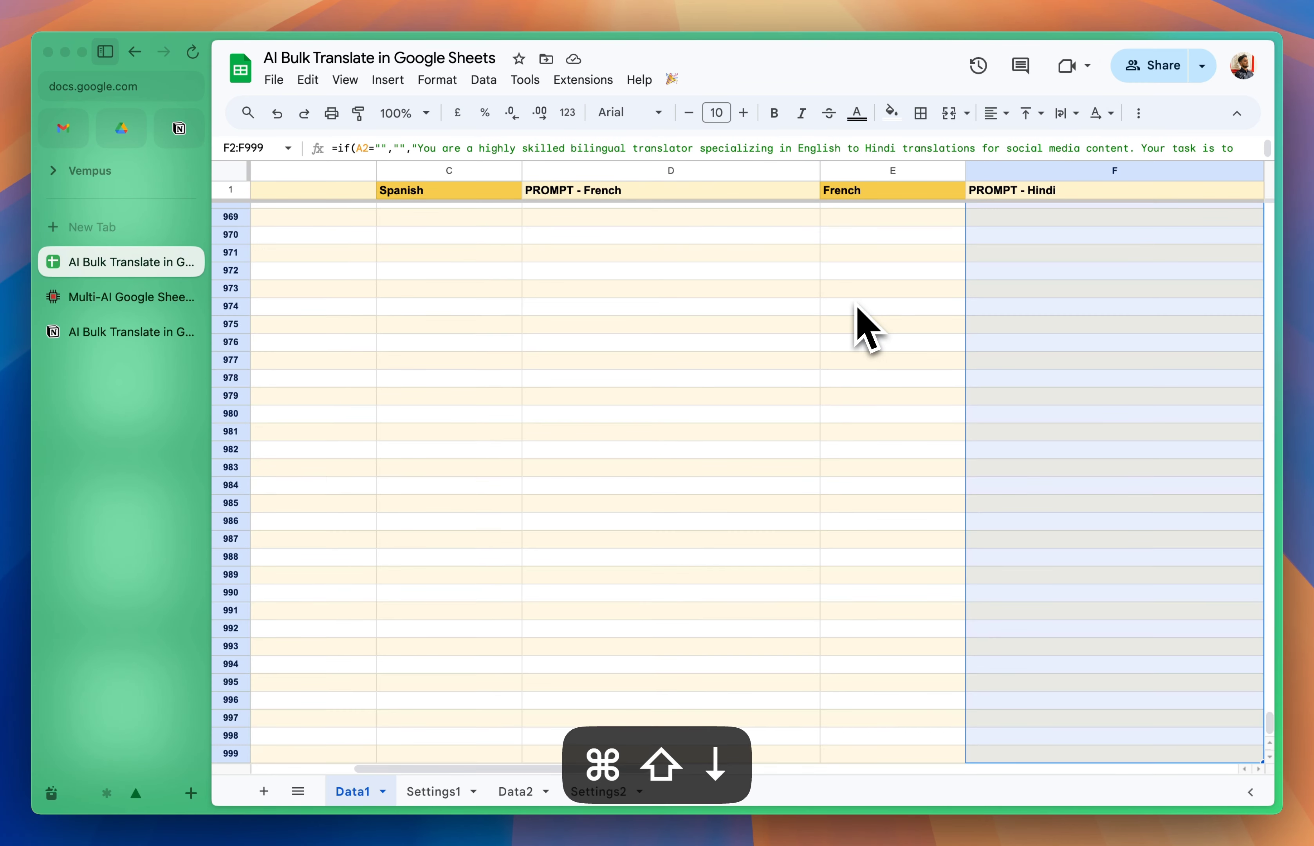
key(super+d)
Step: Fill the German prompt formula from H2 down the rest of column H and check the filled prompts back to column A
key(Right)
key(Right)
key(super+shift+Down)
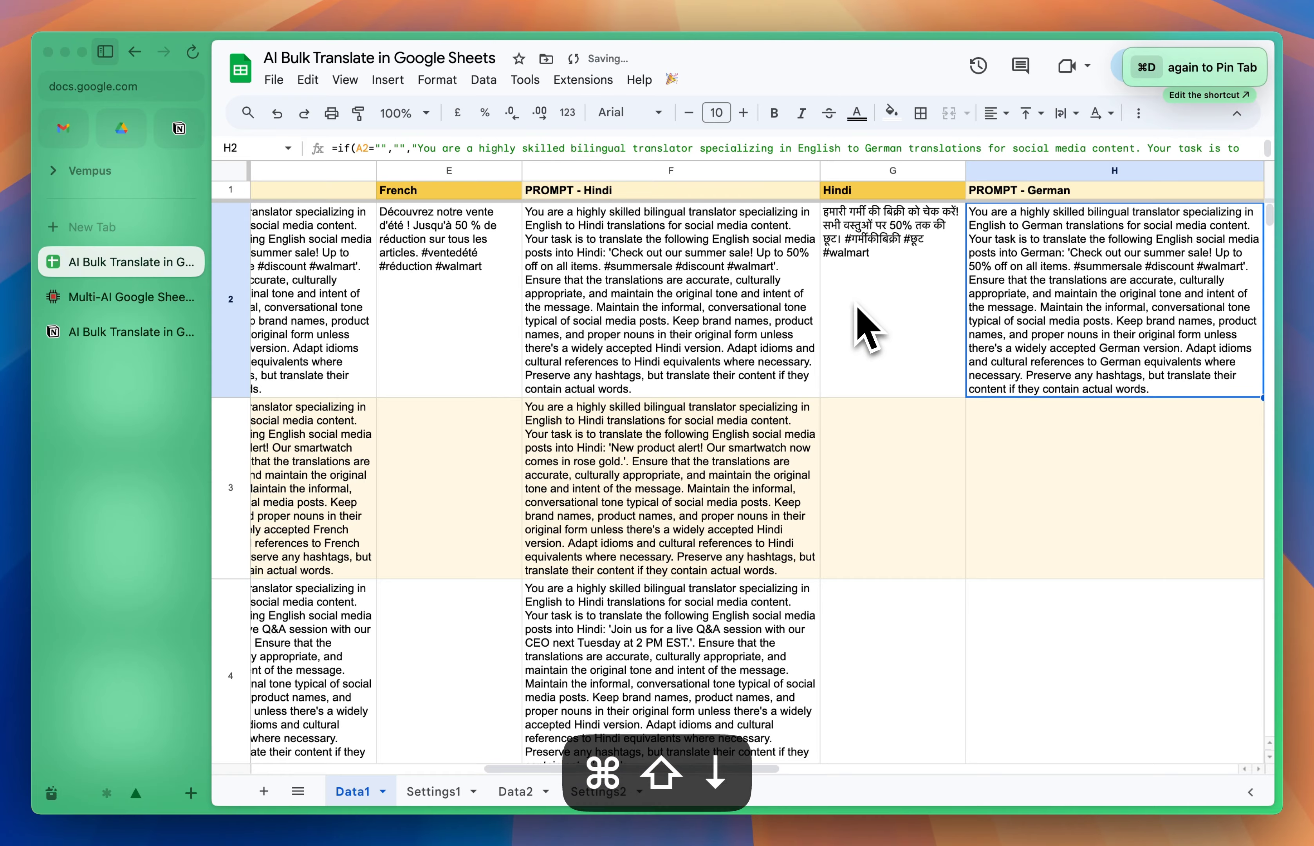
key(super+d)
key(Up)
key(Down)
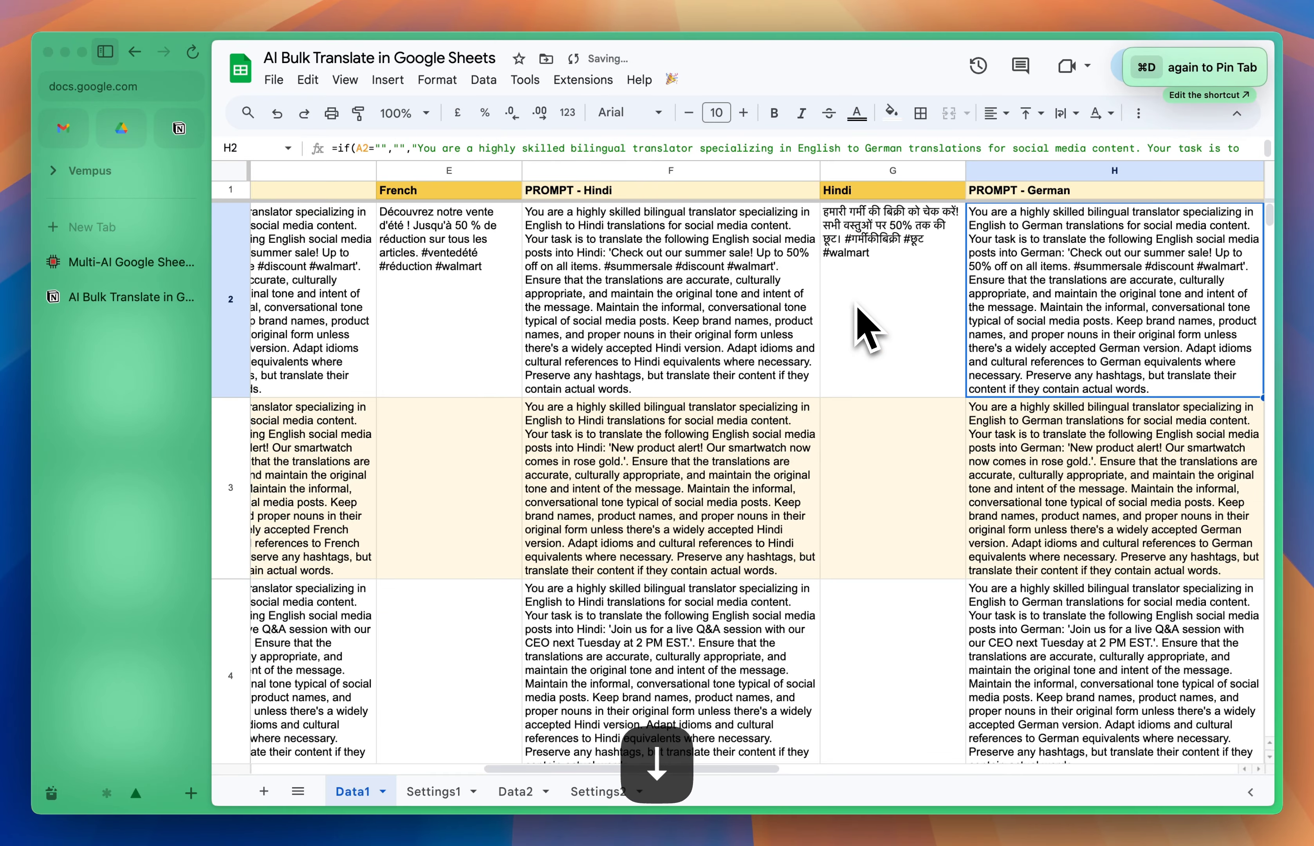
scroll(675, 558, right, 5)
scroll(675, 558, left, 15)
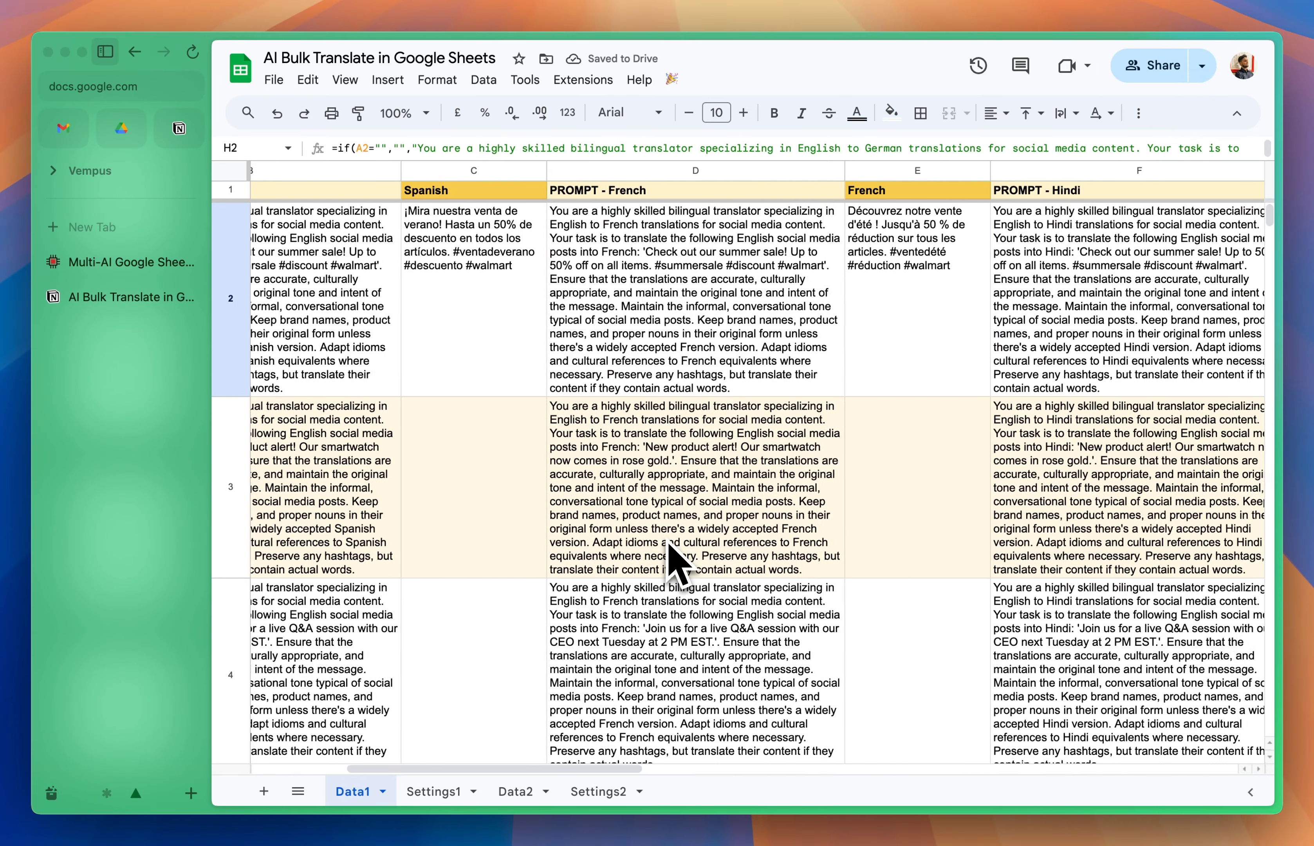
scroll(381, 475, left, 3)
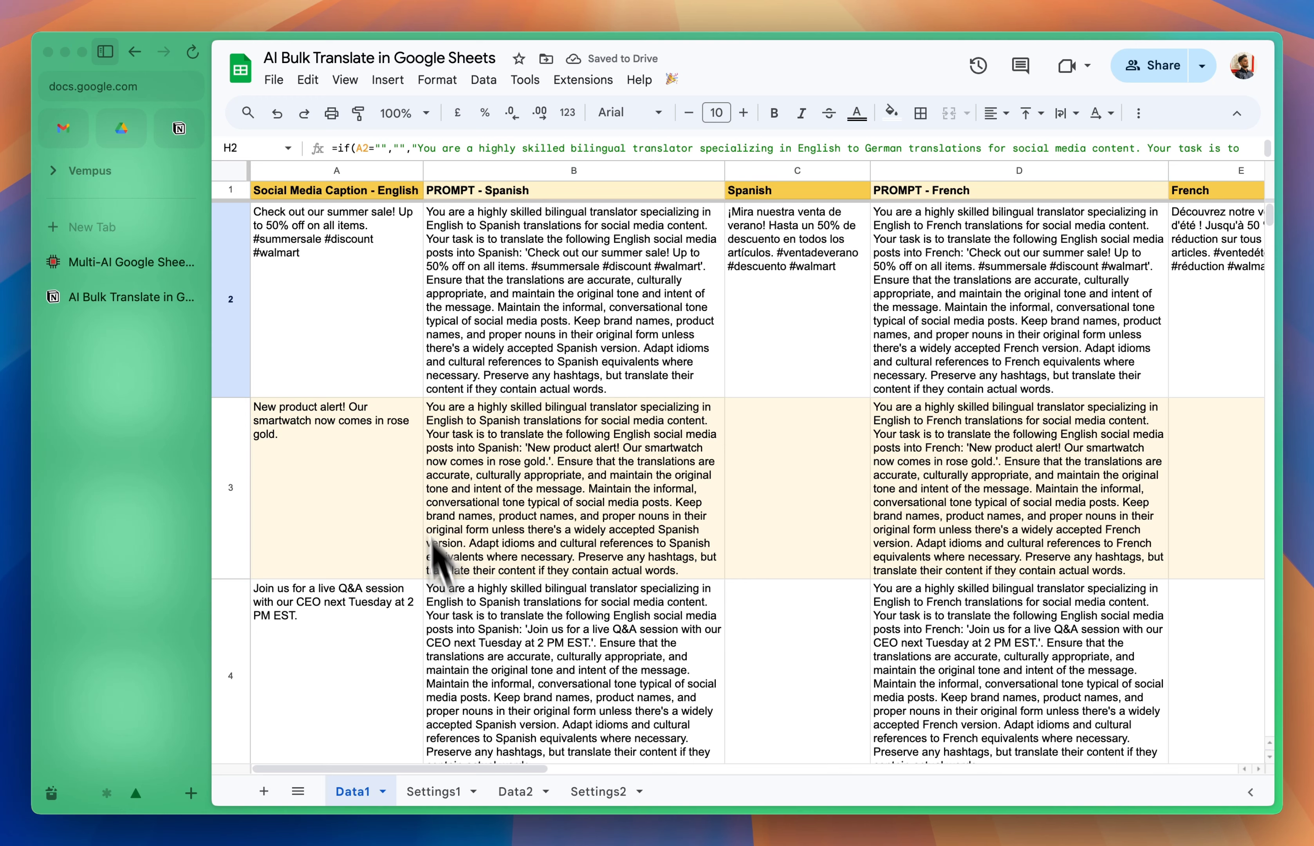
Step: Open the Settings1 sheet and examine the process row, OpenAI API key and Claude API key settings
click(434, 791)
click(386, 254)
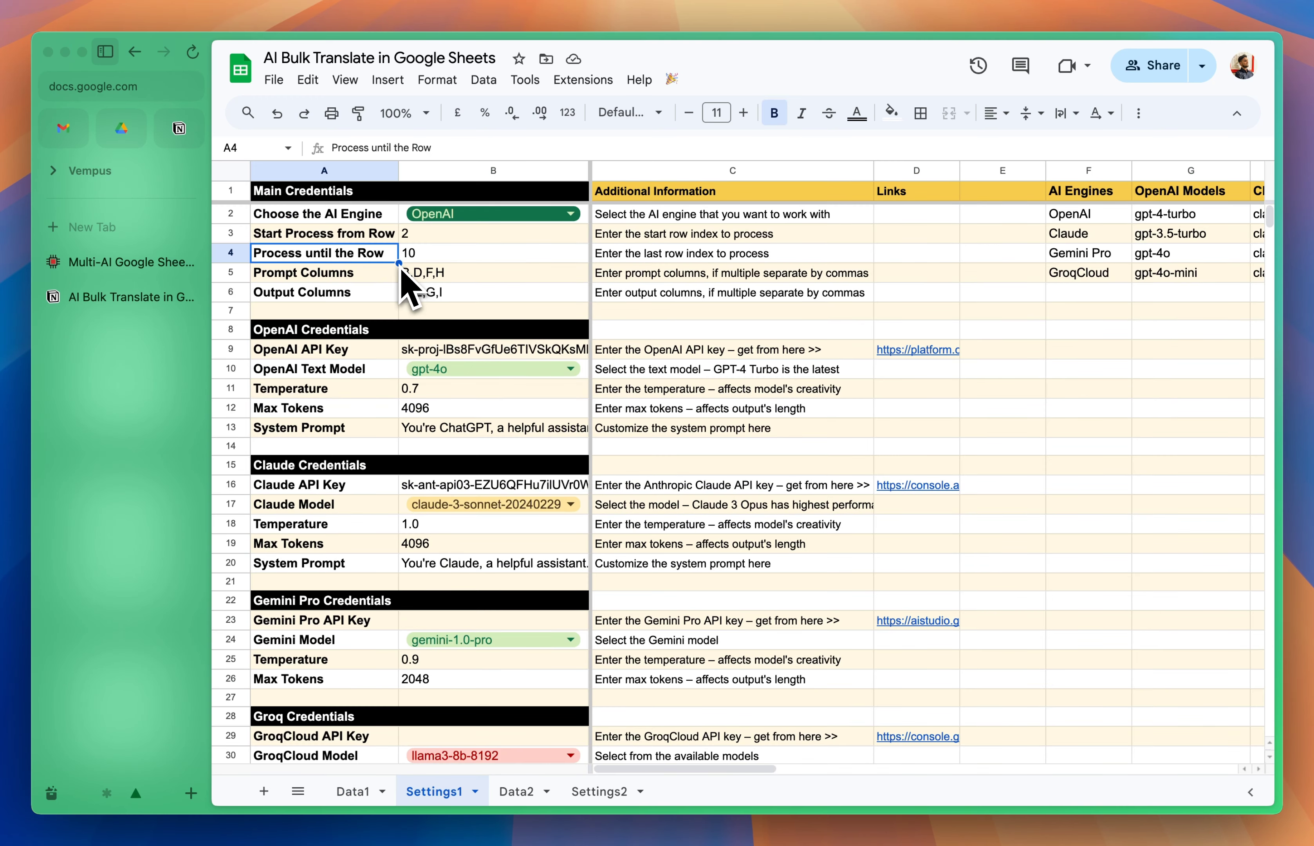
click(358, 356)
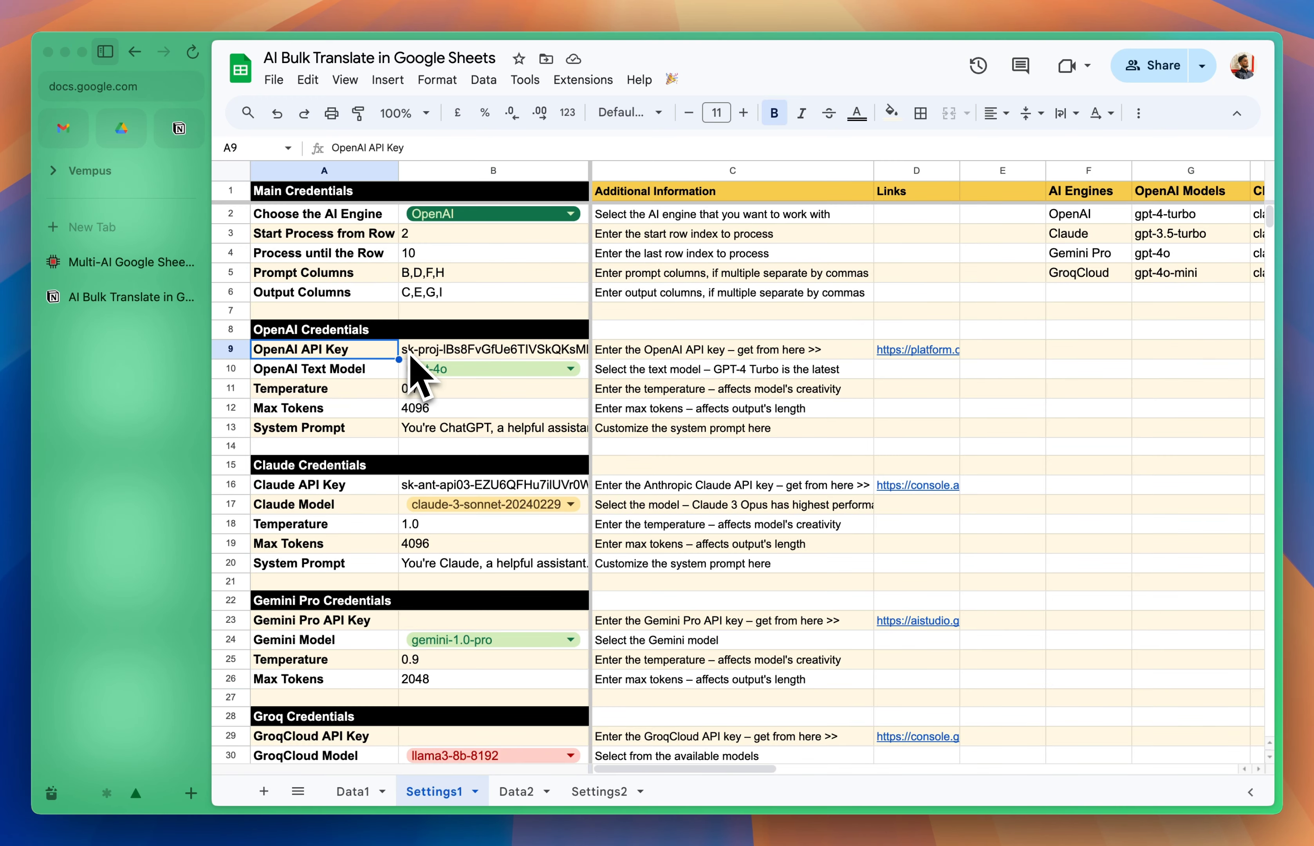
click(350, 489)
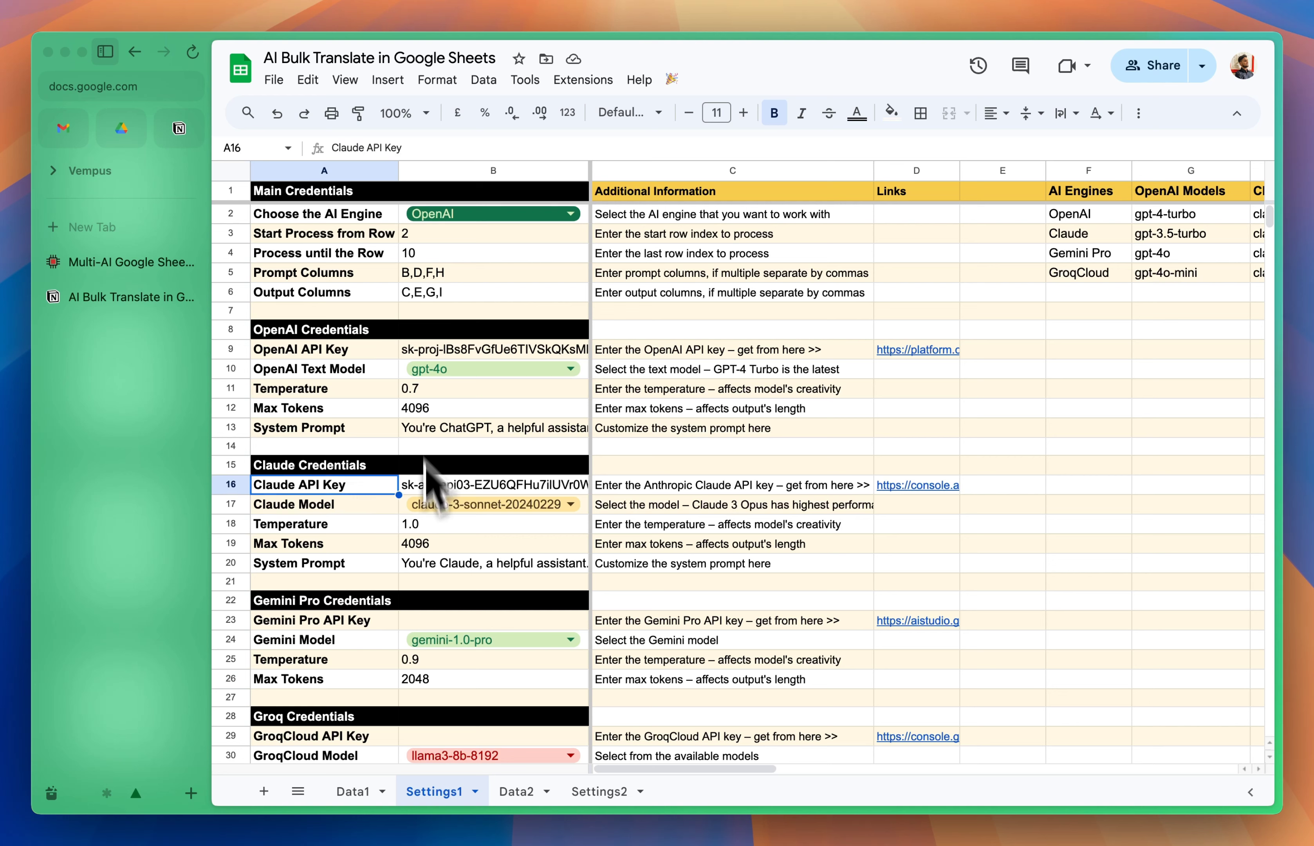
Step: Choose OpenAI as the AI engine and gpt-4o as the OpenAI text model
click(437, 215)
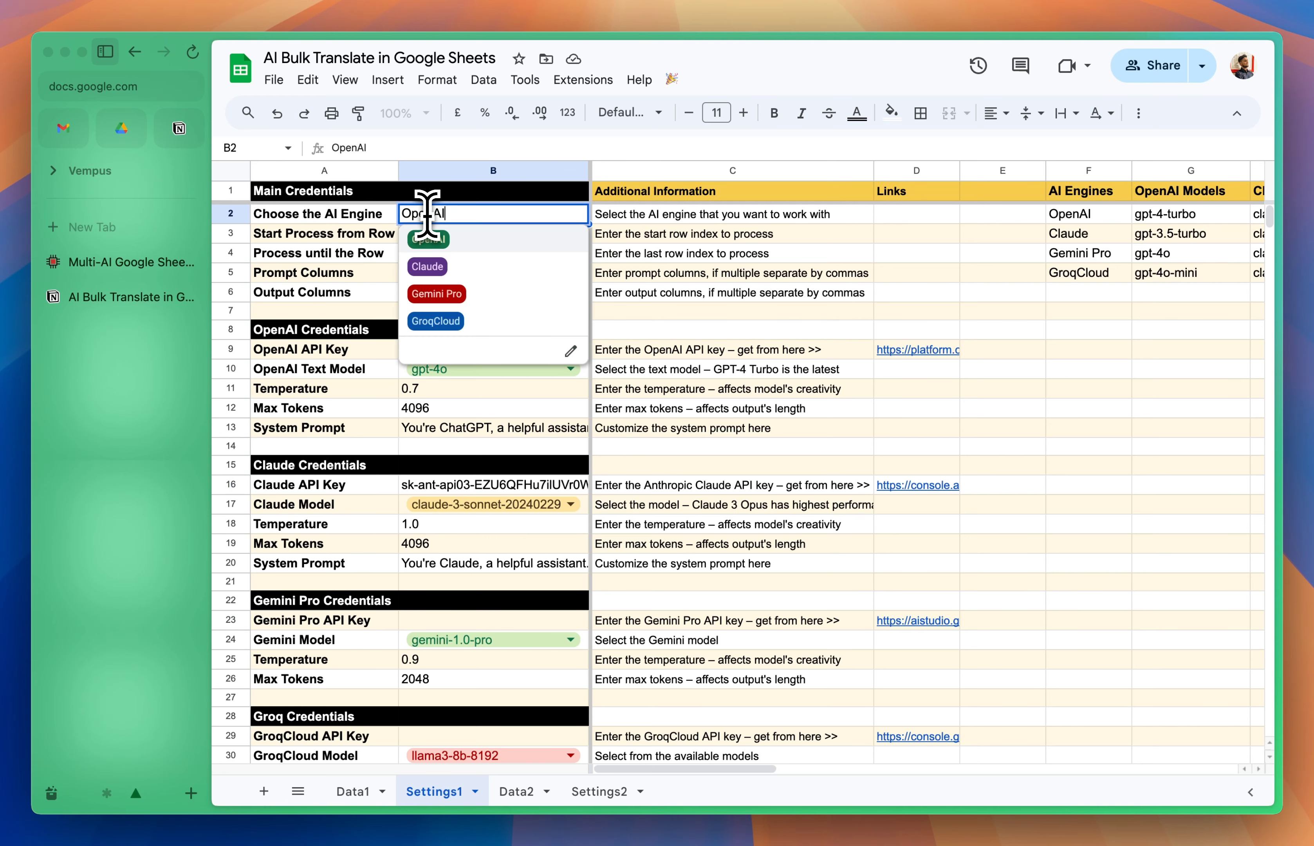
click(433, 243)
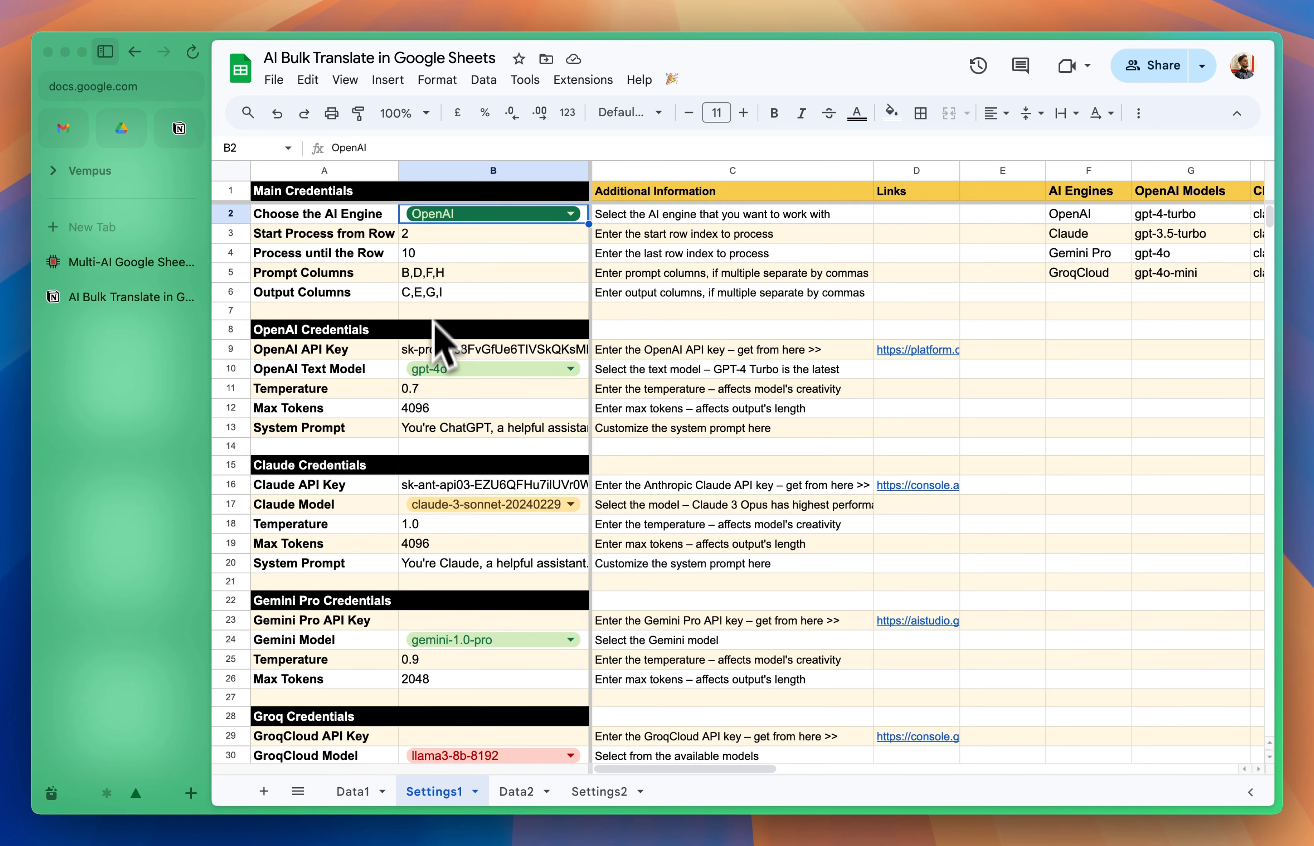
click(432, 370)
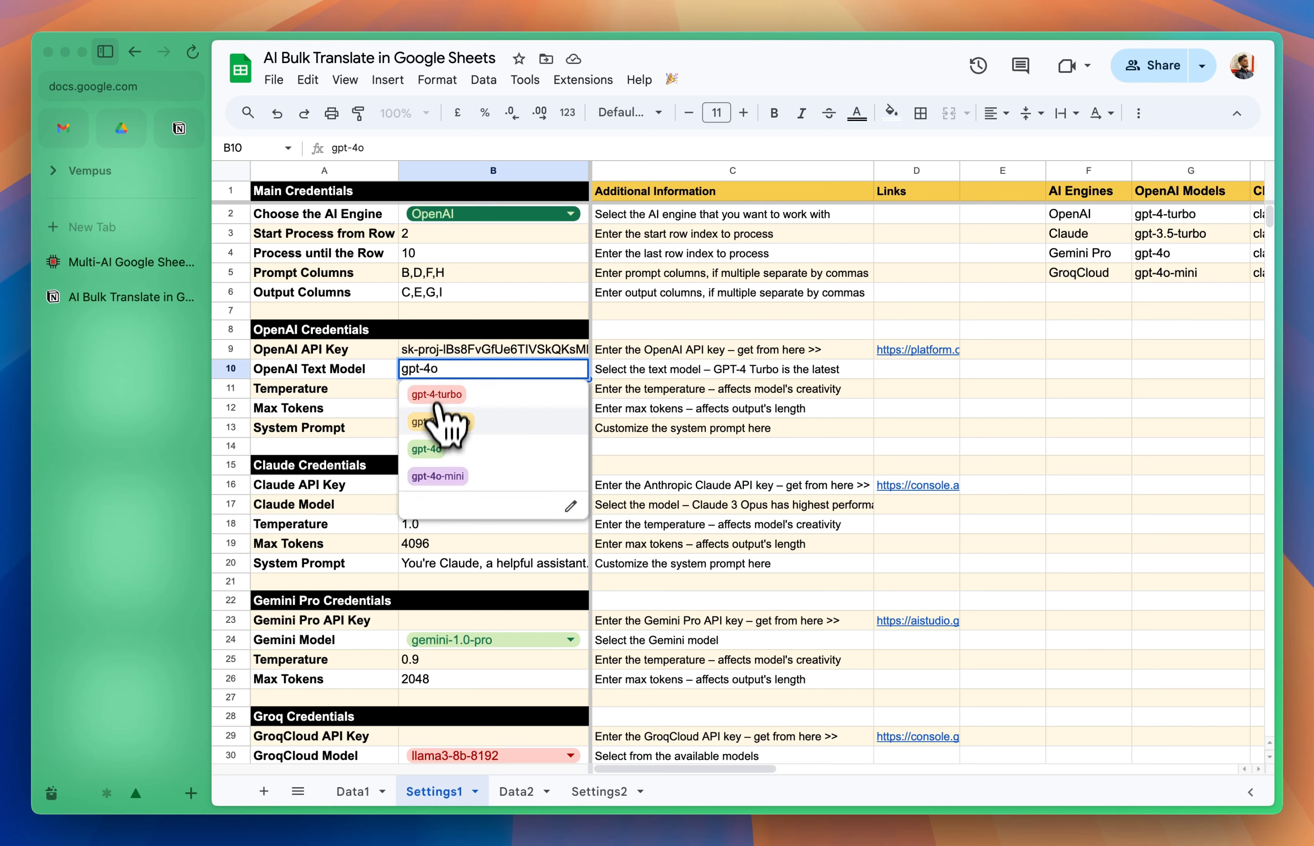
click(436, 450)
Step: Examine the OpenAI Max Tokens setting and the Start Process from Row value in the main credentials
click(380, 411)
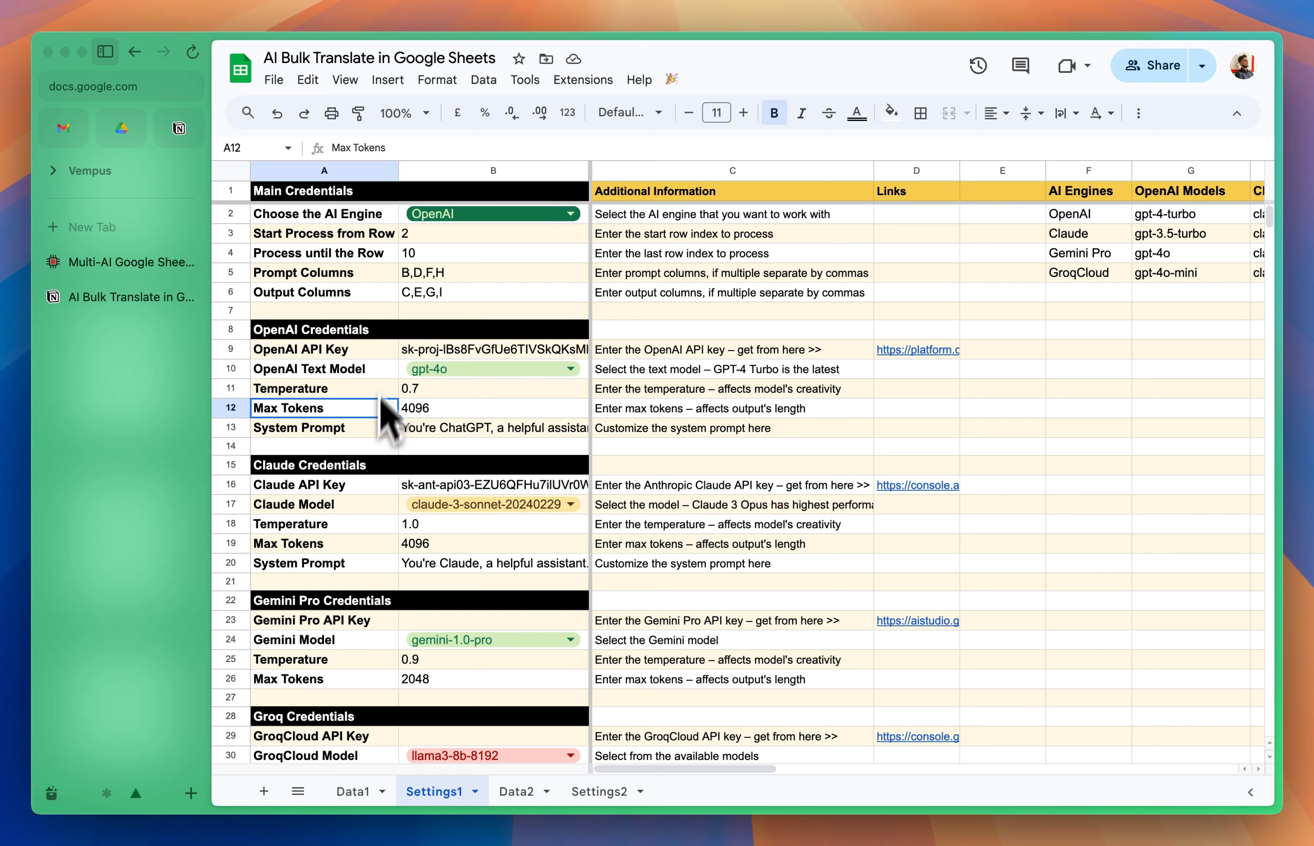
click(388, 242)
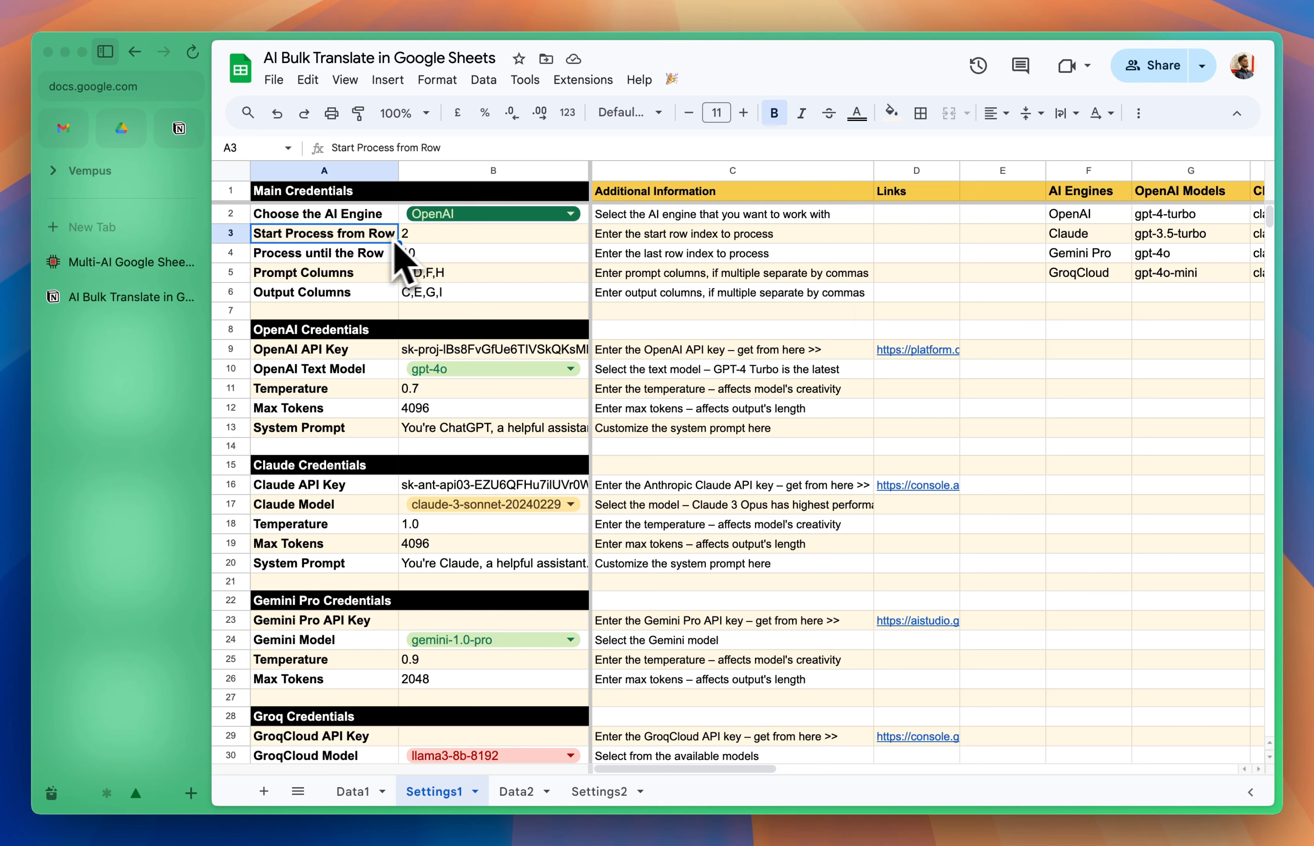
click(421, 241)
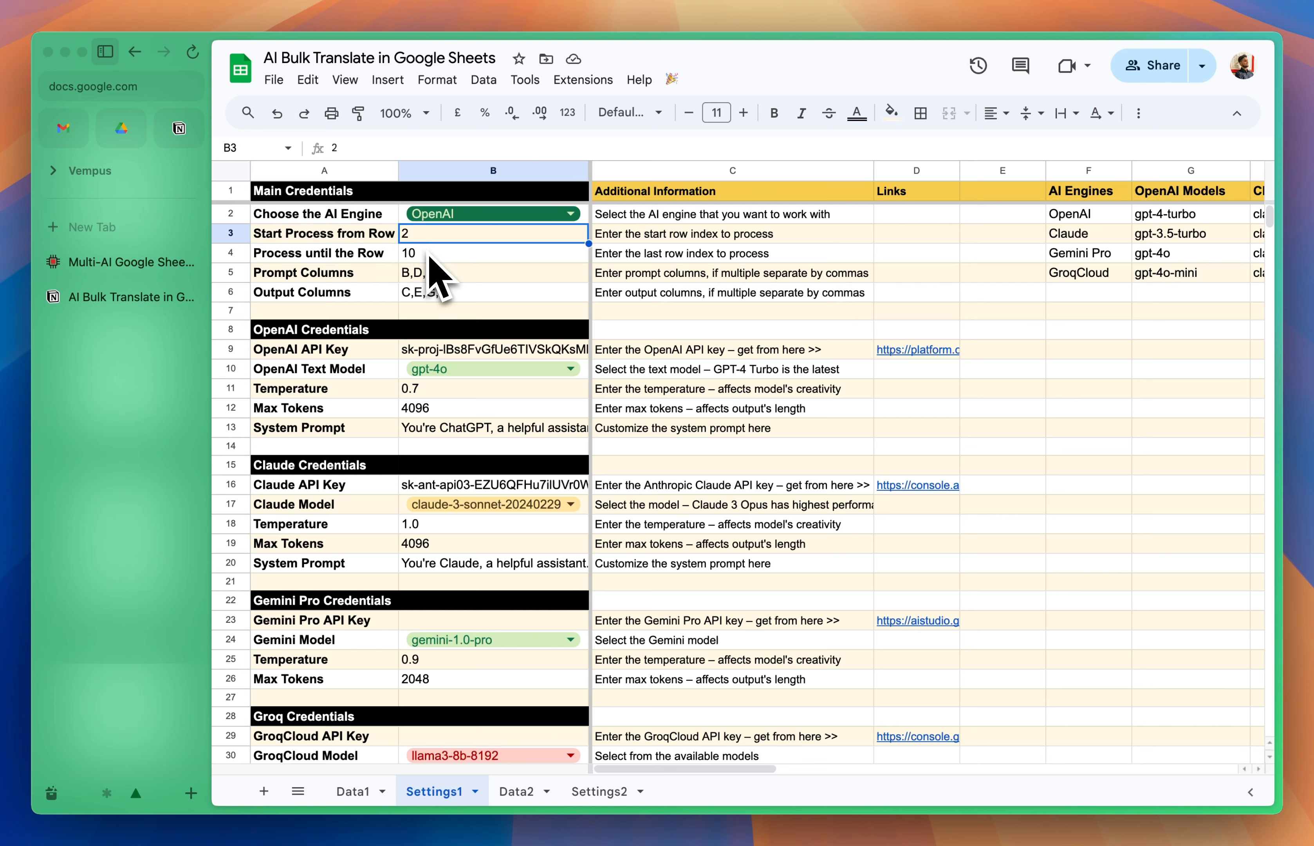
Step: Examine the last row, Prompt Columns and Output Columns settings in the main credentials and compare the prompt-output column pairs
click(429, 254)
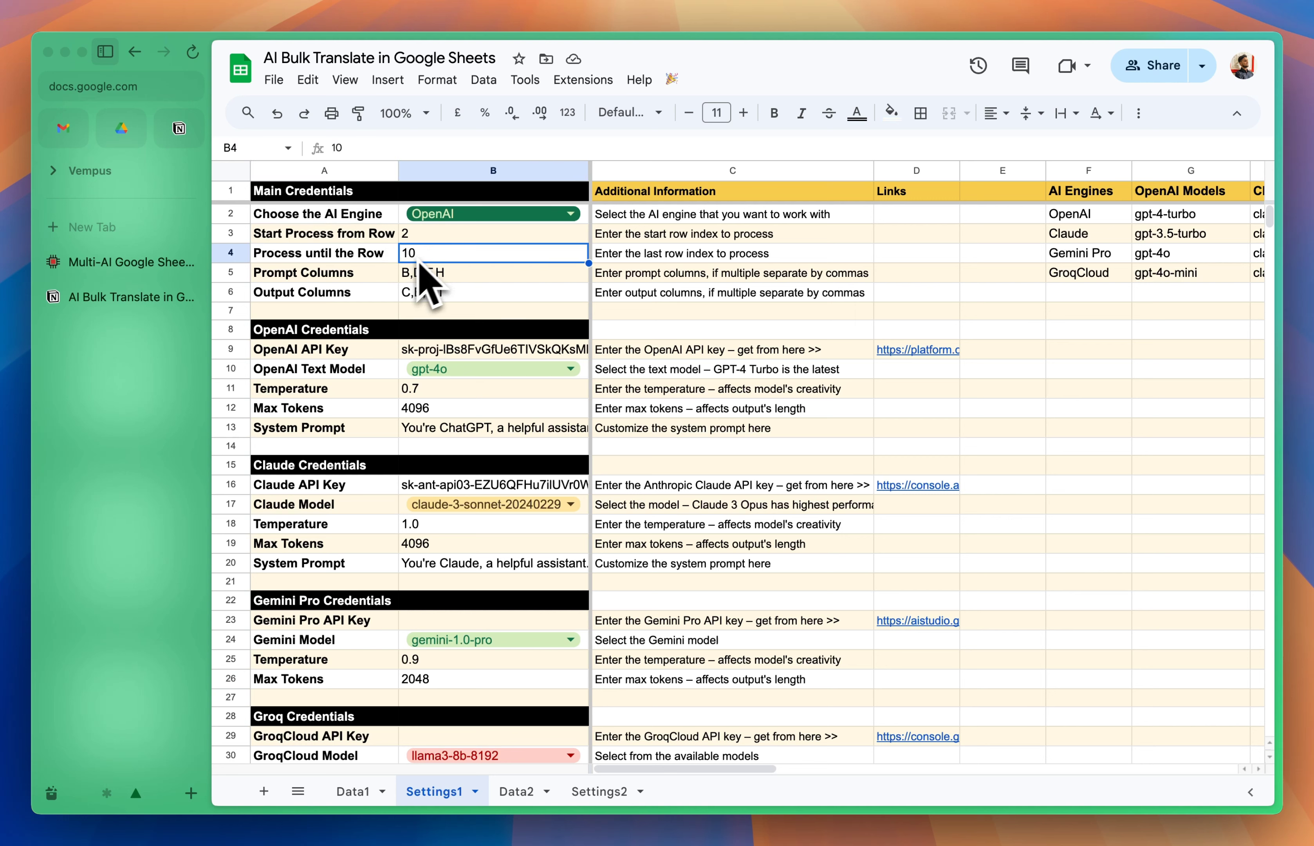
click(381, 278)
click(410, 280)
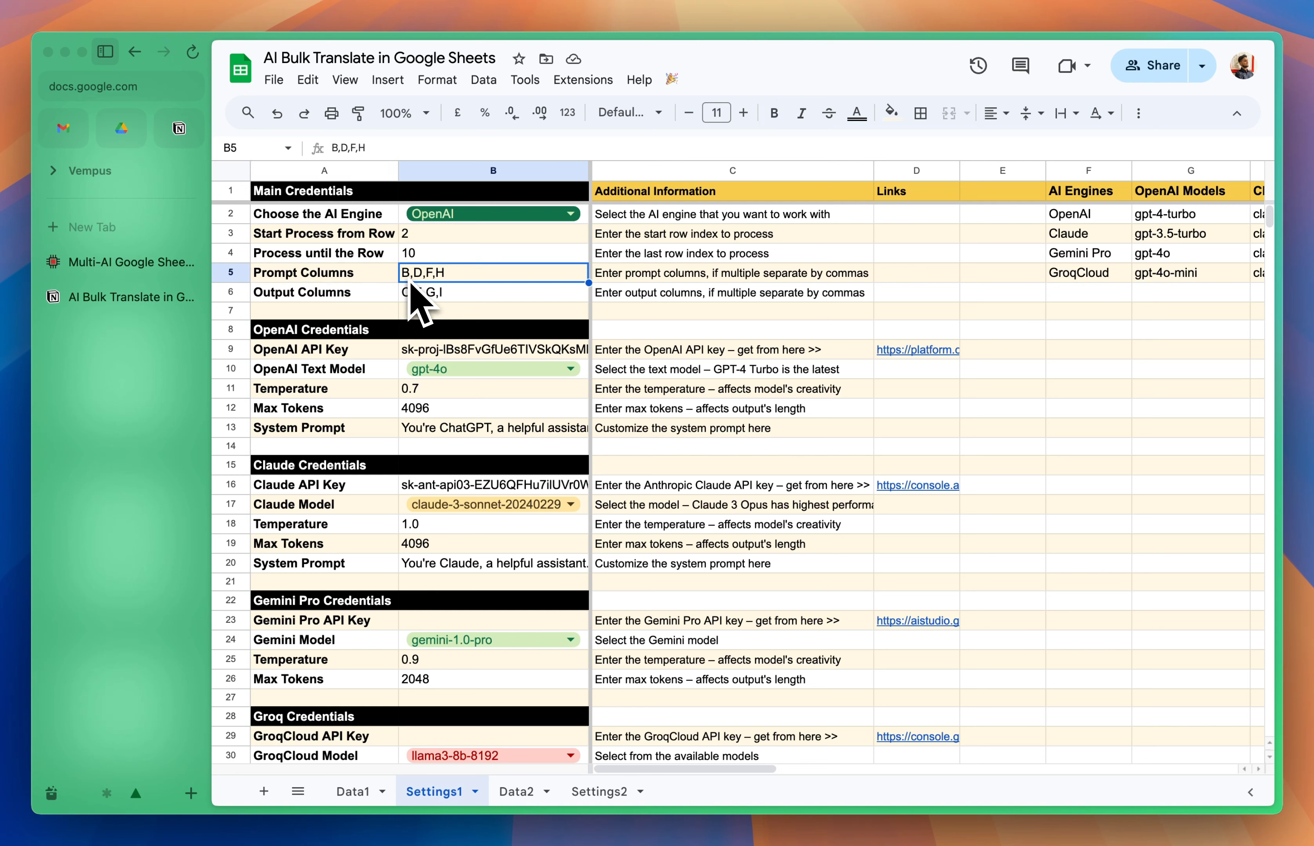
click(410, 298)
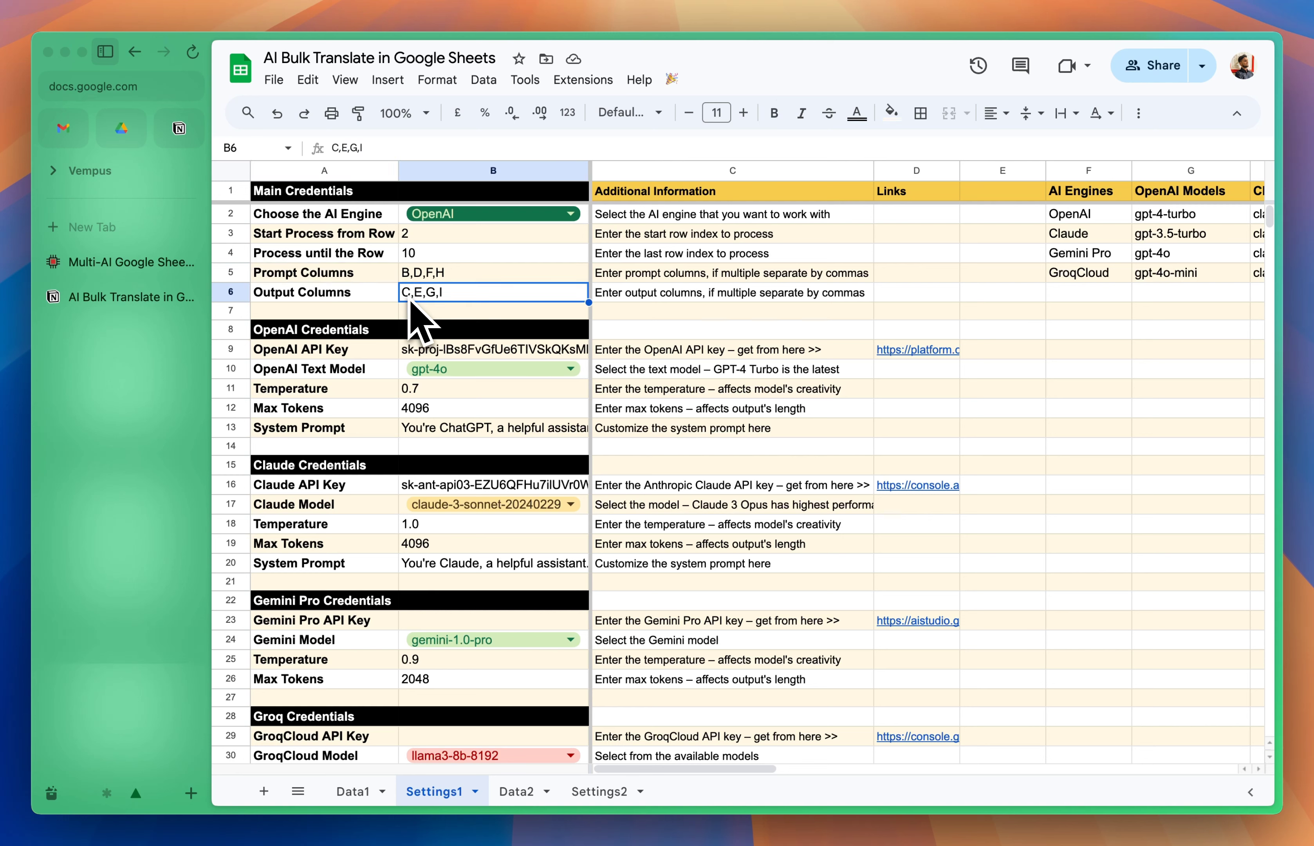
click(422, 275)
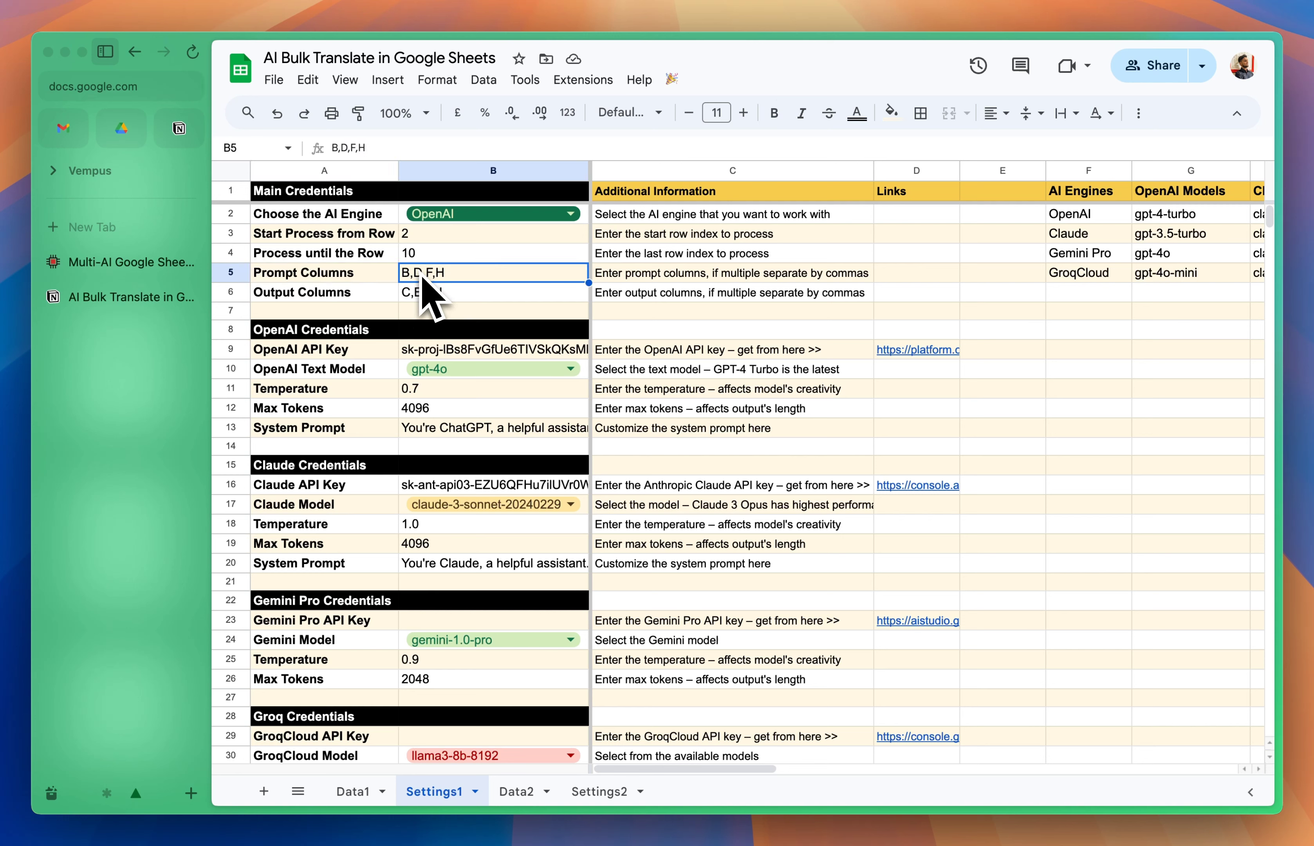
click(423, 301)
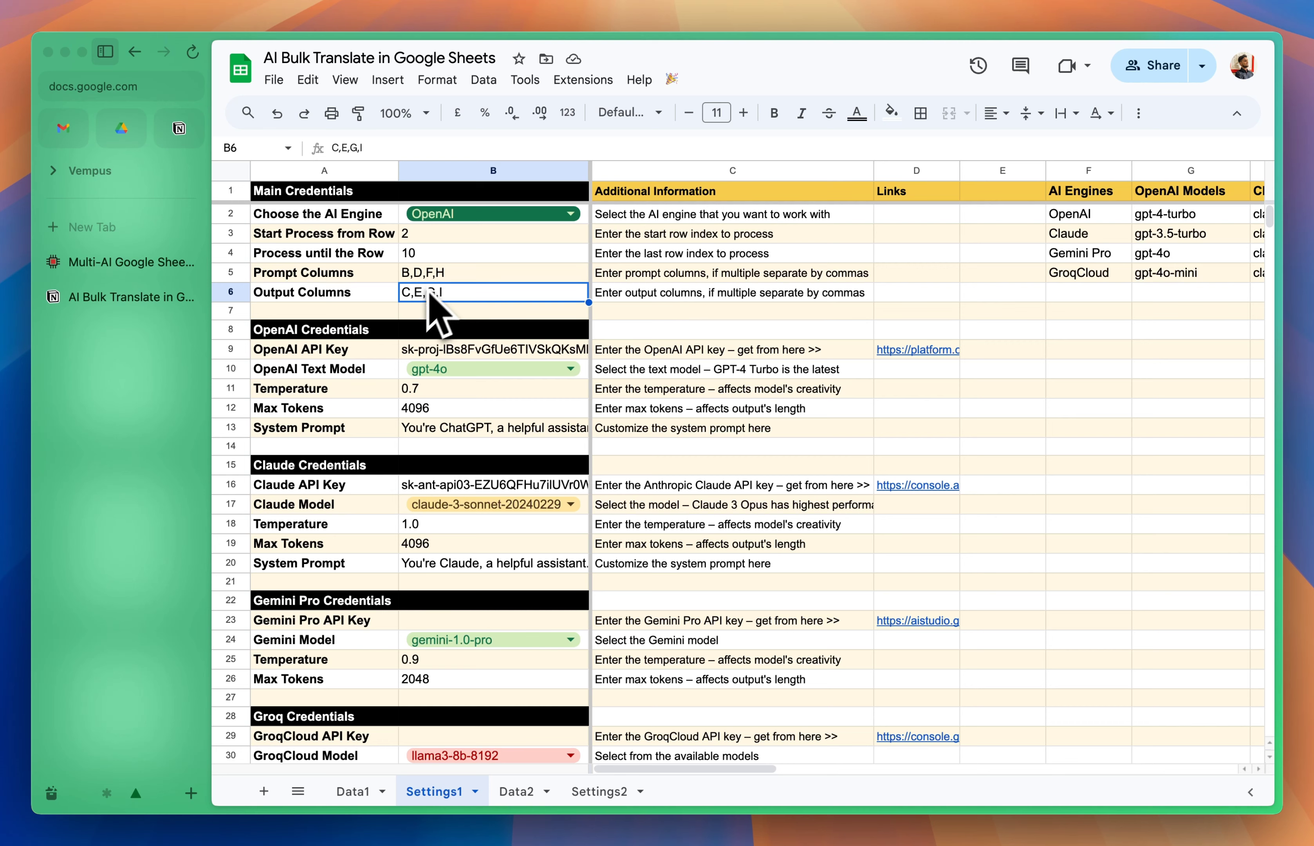
click(435, 278)
click(436, 298)
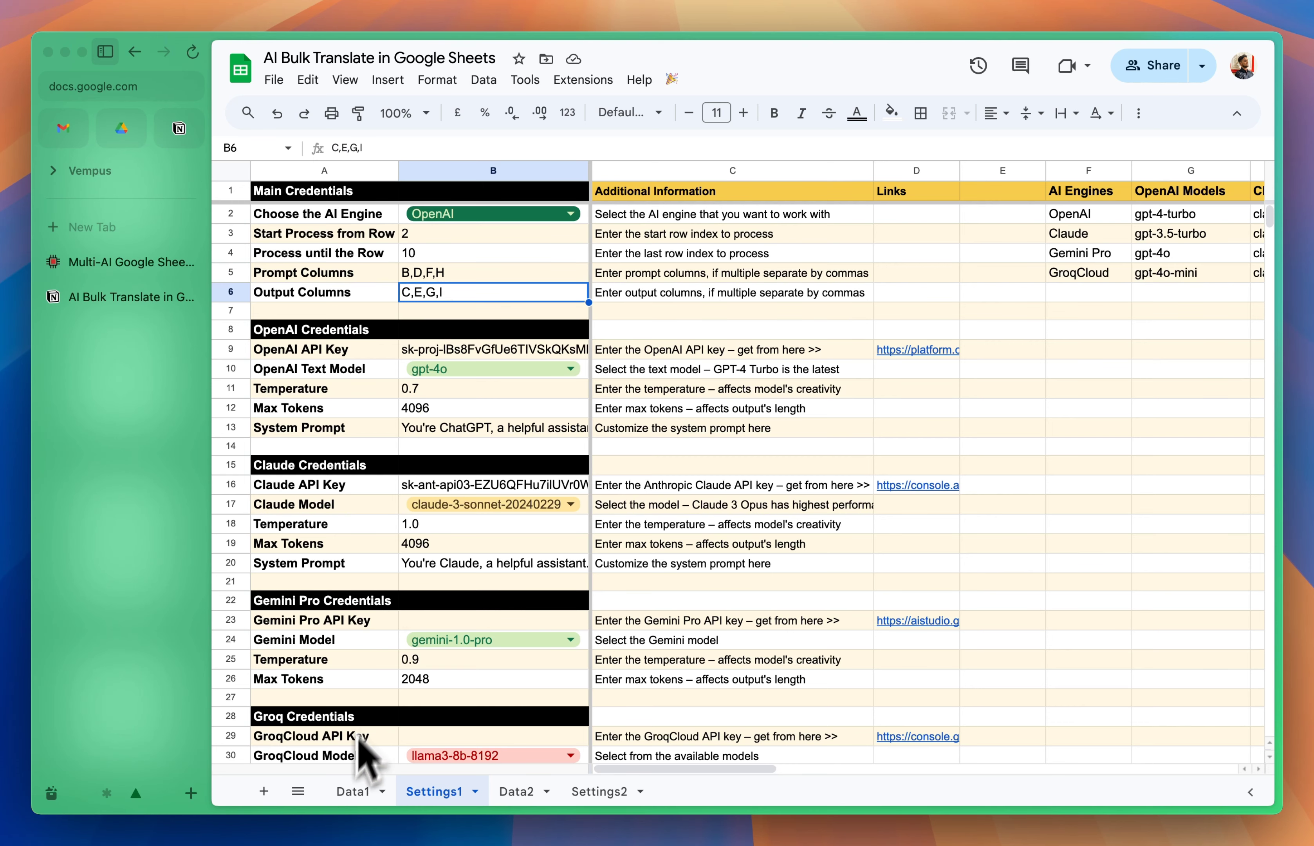
Step: Open the Data1 sheet and examine the existing Spanish, French, Hindi and German translations of the first caption
click(352, 791)
click(541, 359)
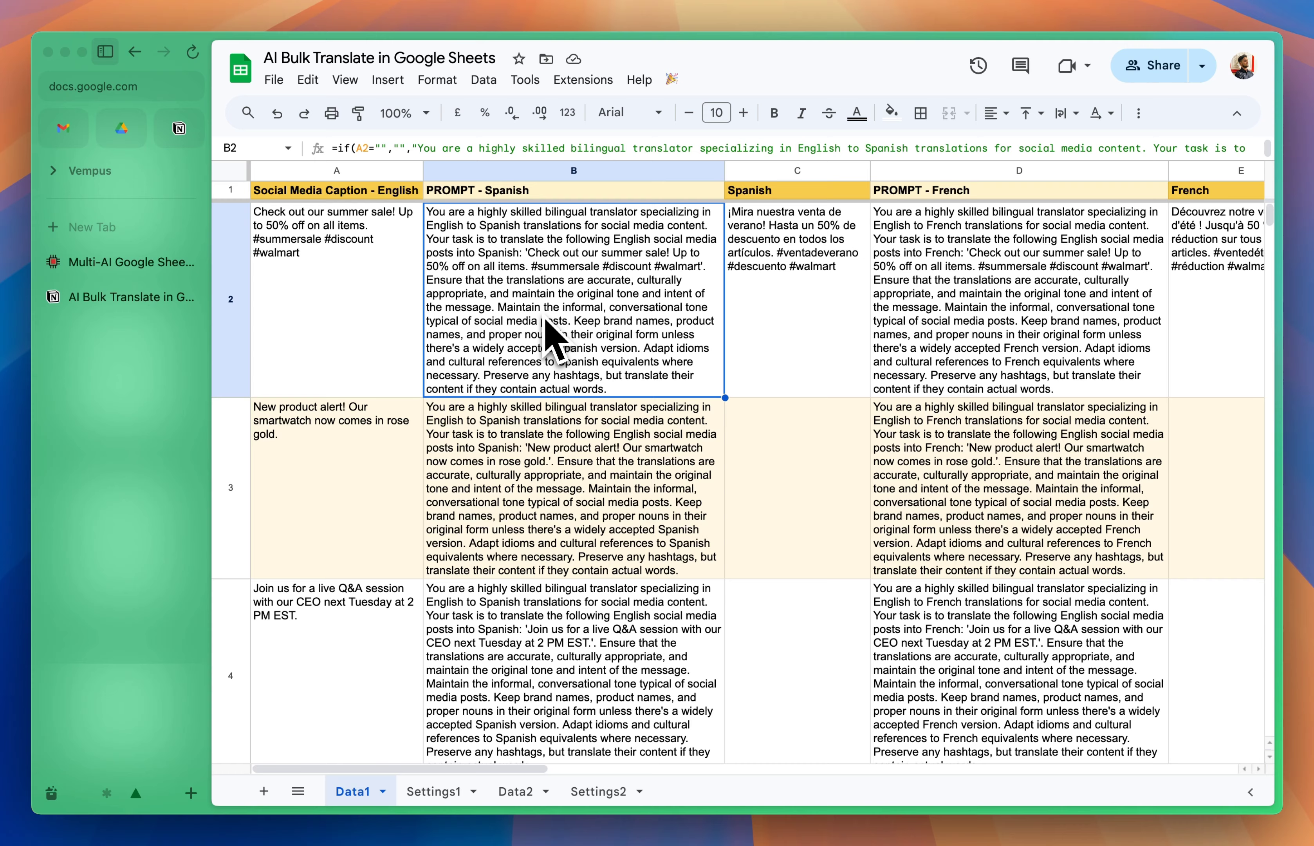
click(775, 253)
scroll(775, 253, right, 3)
click(775, 253)
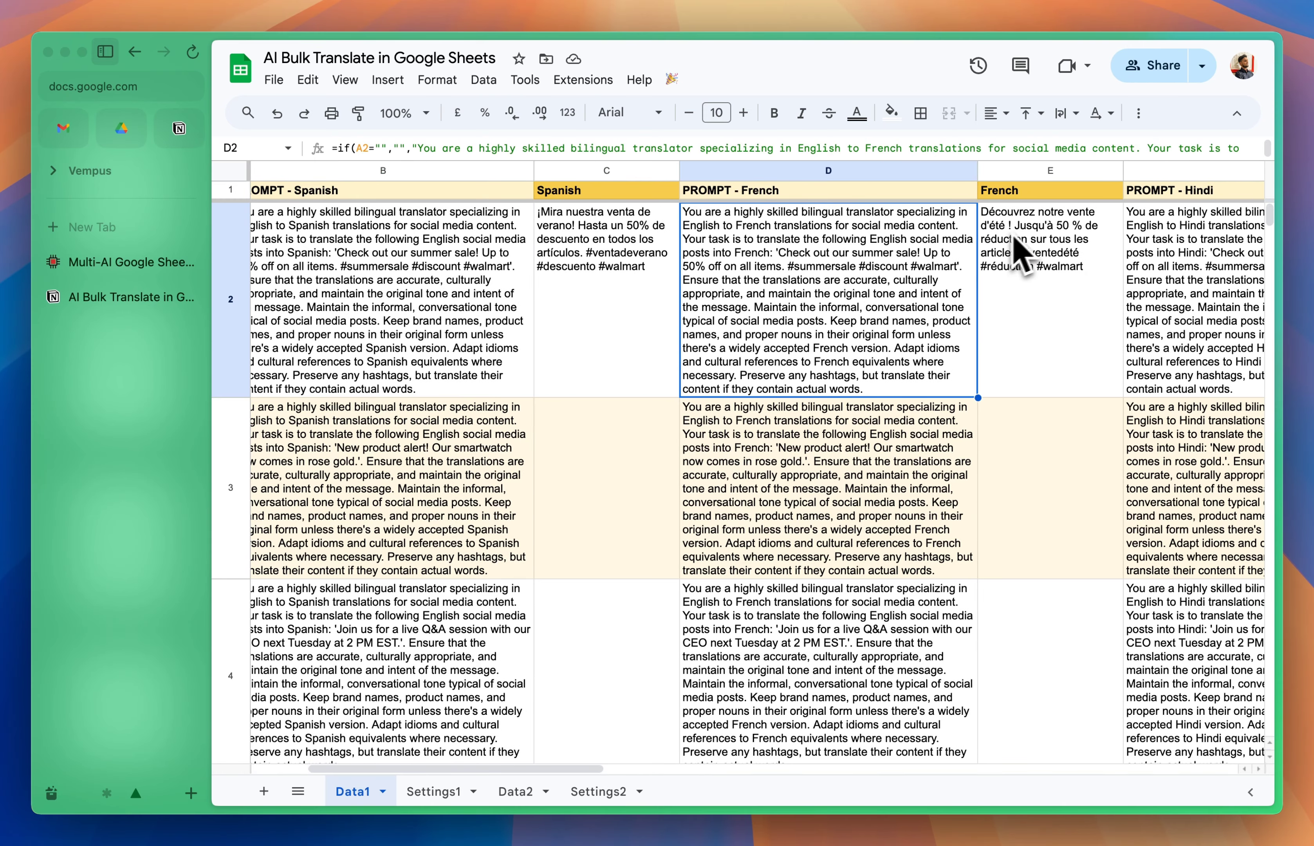
click(1018, 250)
scroll(1027, 250, right, 3)
click(1043, 238)
scroll(980, 241, right, 3)
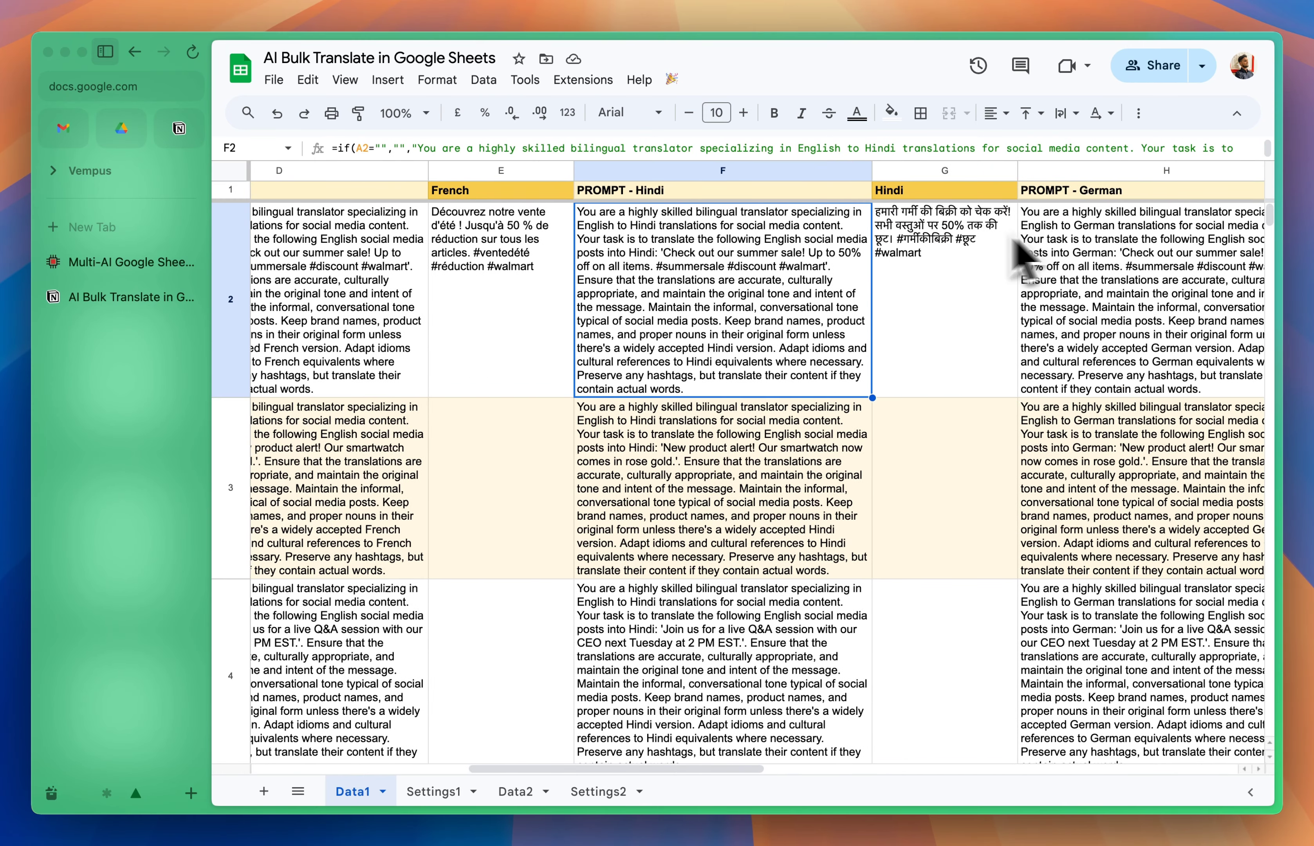
click(938, 236)
scroll(939, 238, right, 3)
click(816, 285)
click(968, 278)
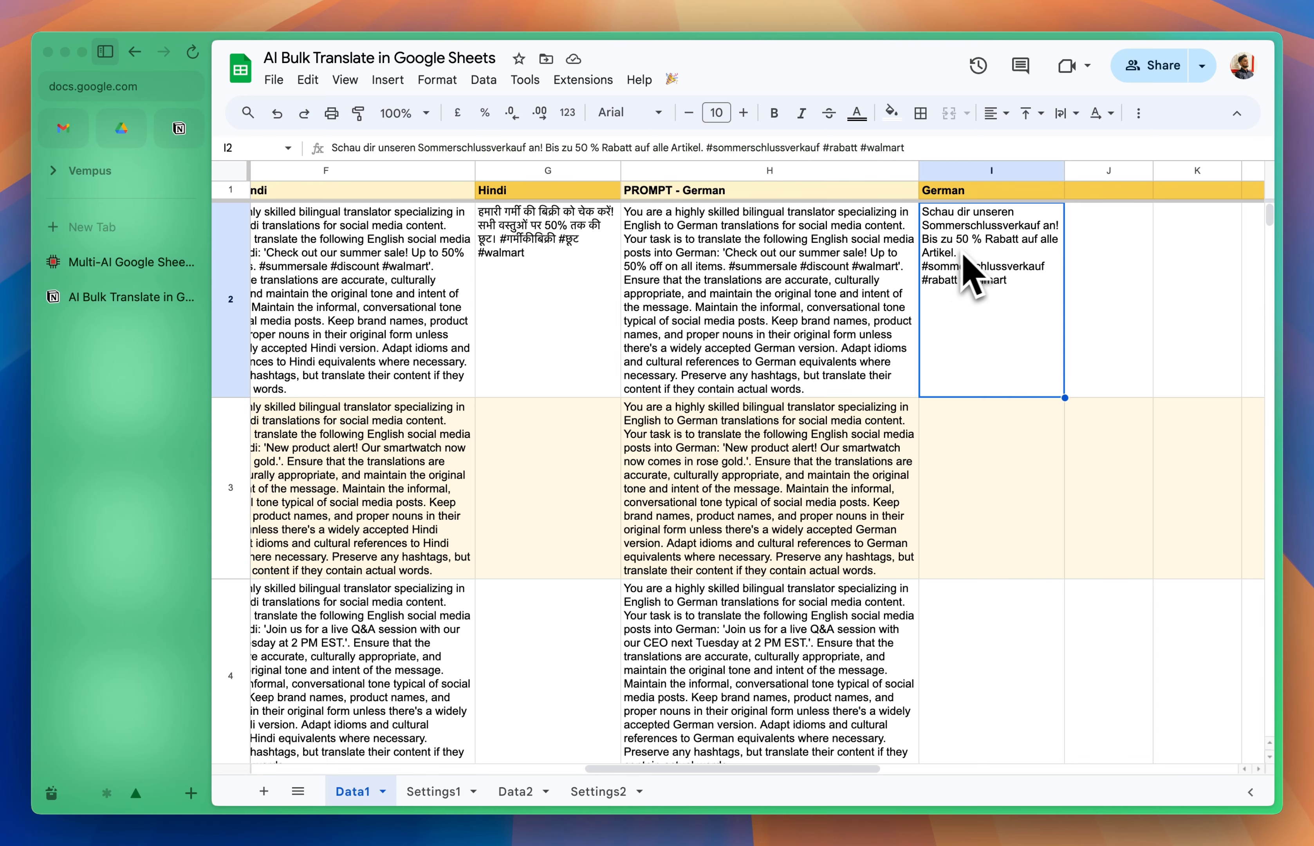
Step: Select row 2 of Data1 to check the first row for processing, ending on its English caption
scroll(975, 275, left, 10)
click(228, 315)
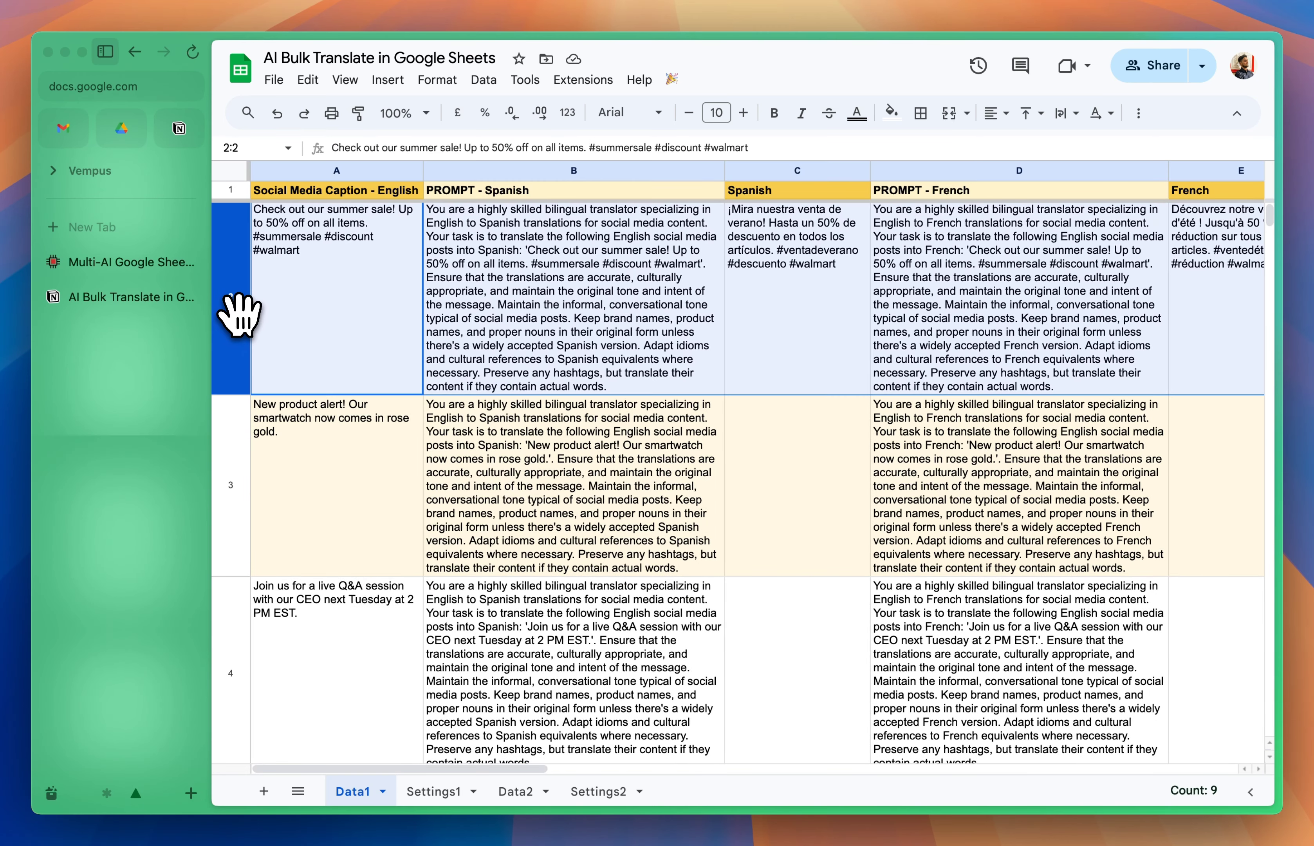
click(292, 331)
click(235, 292)
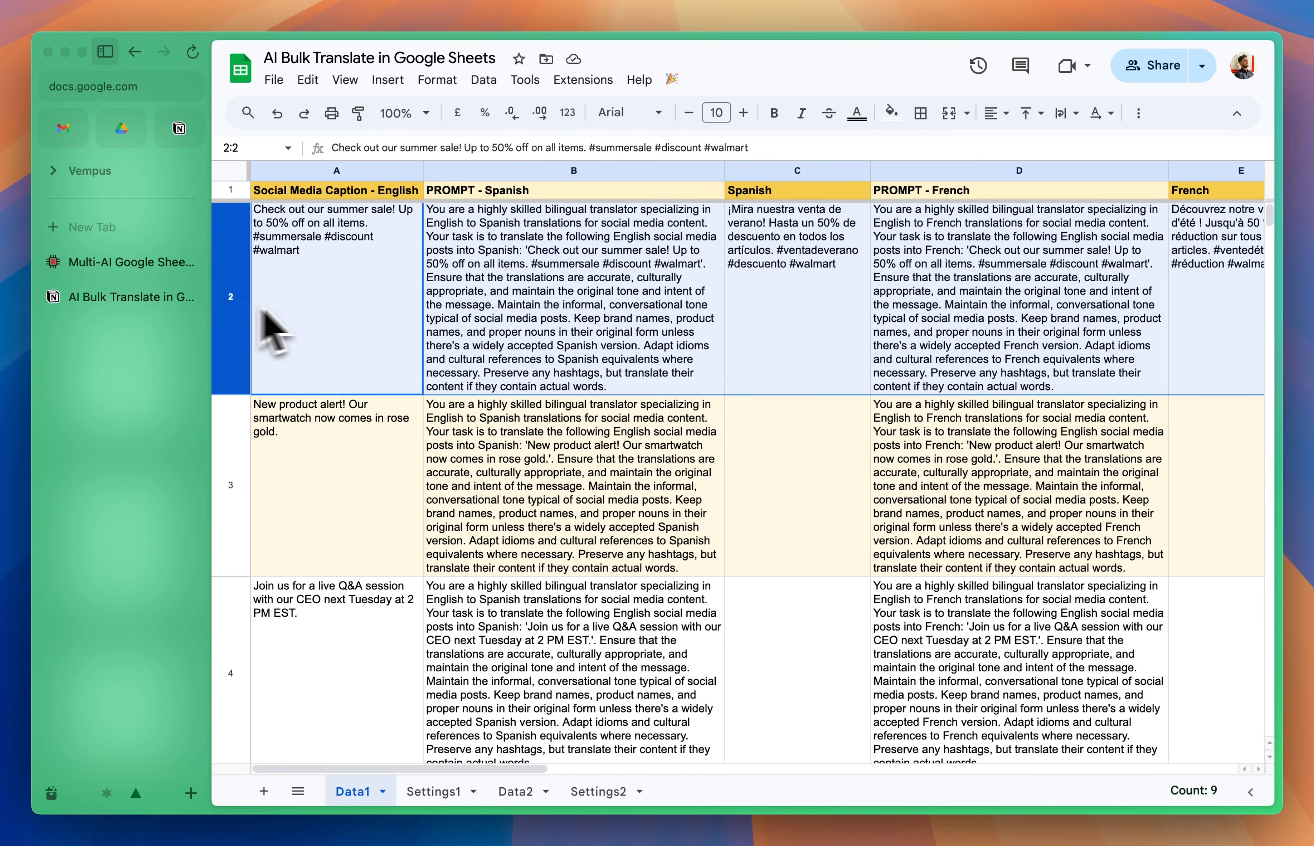
click(276, 326)
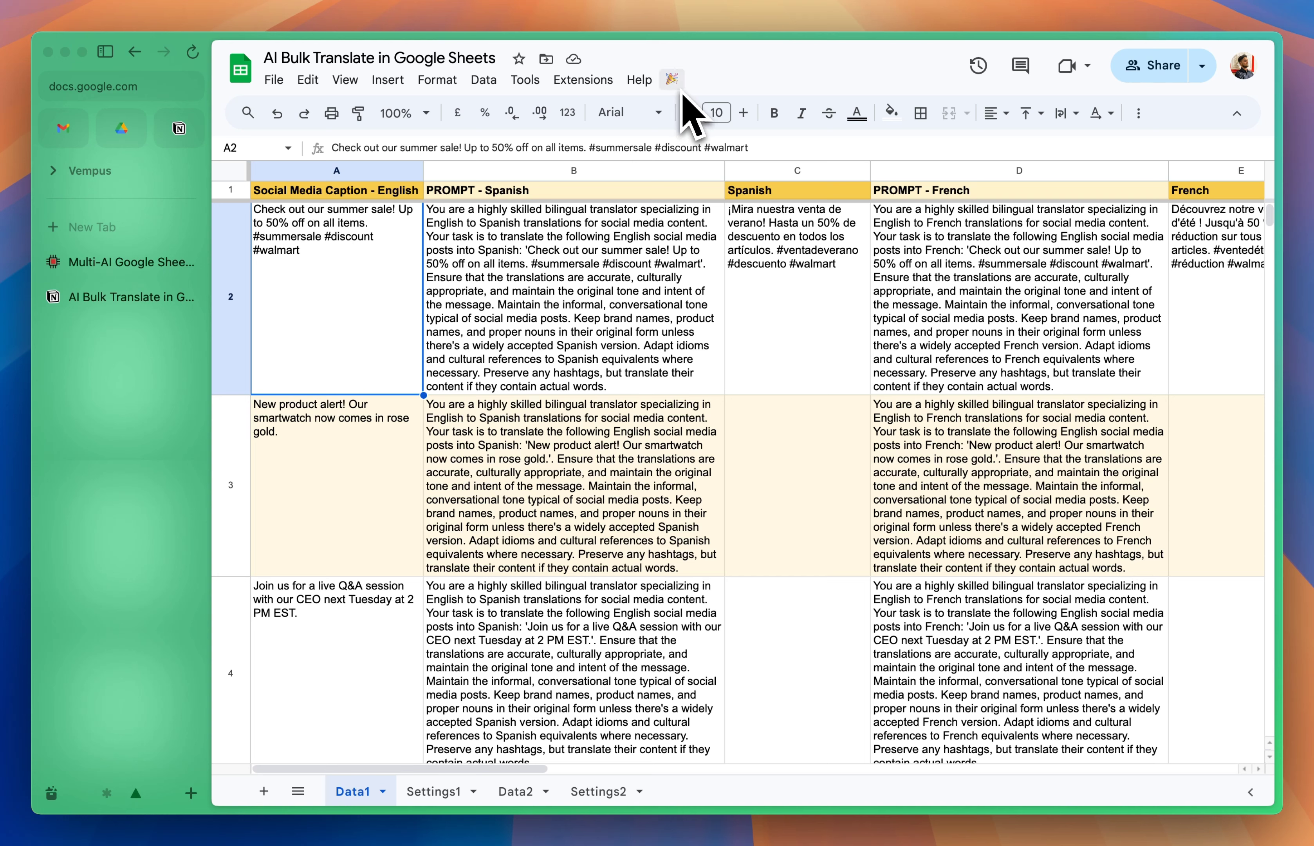
Step: Hide the browser sidebar and run Process Sheet #1 from the script's custom commands
click(106, 55)
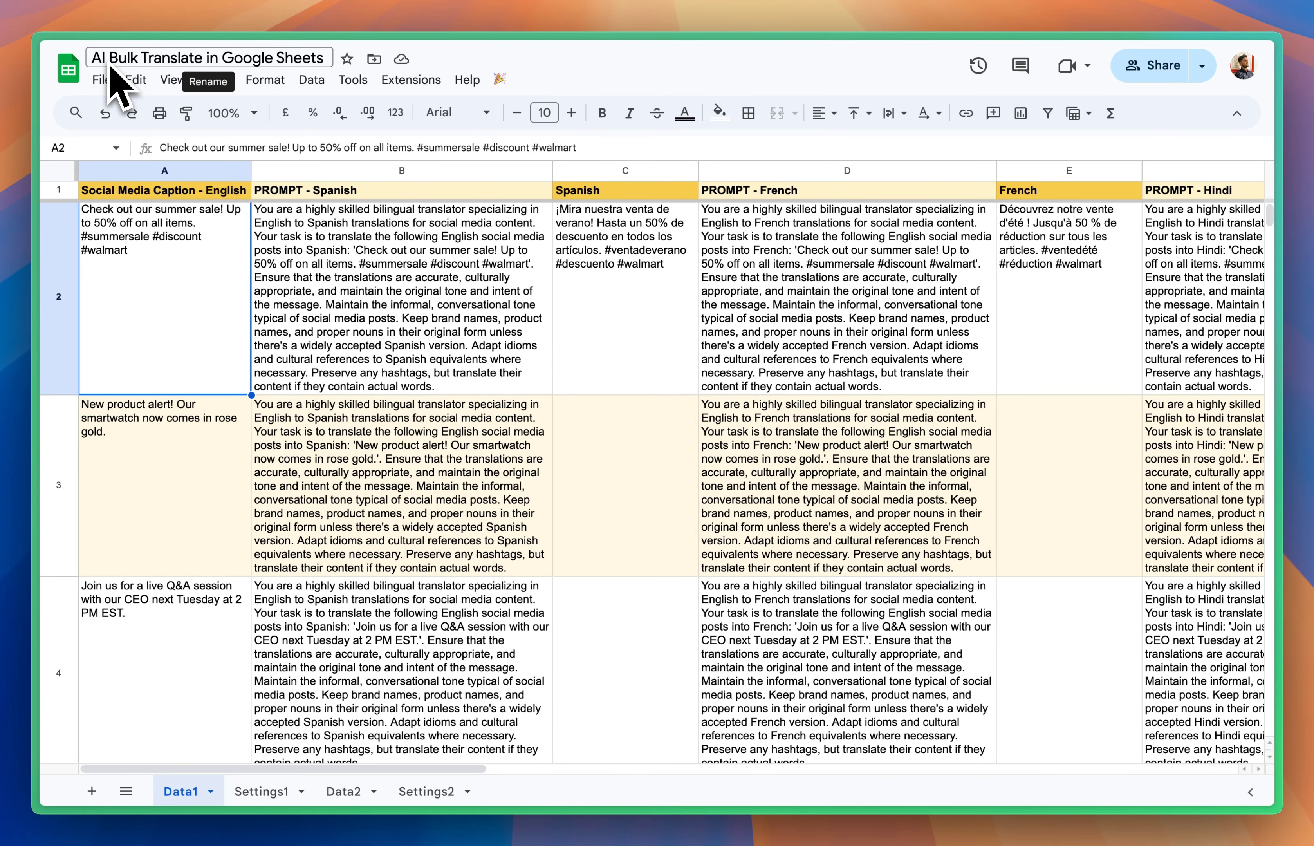
click(499, 79)
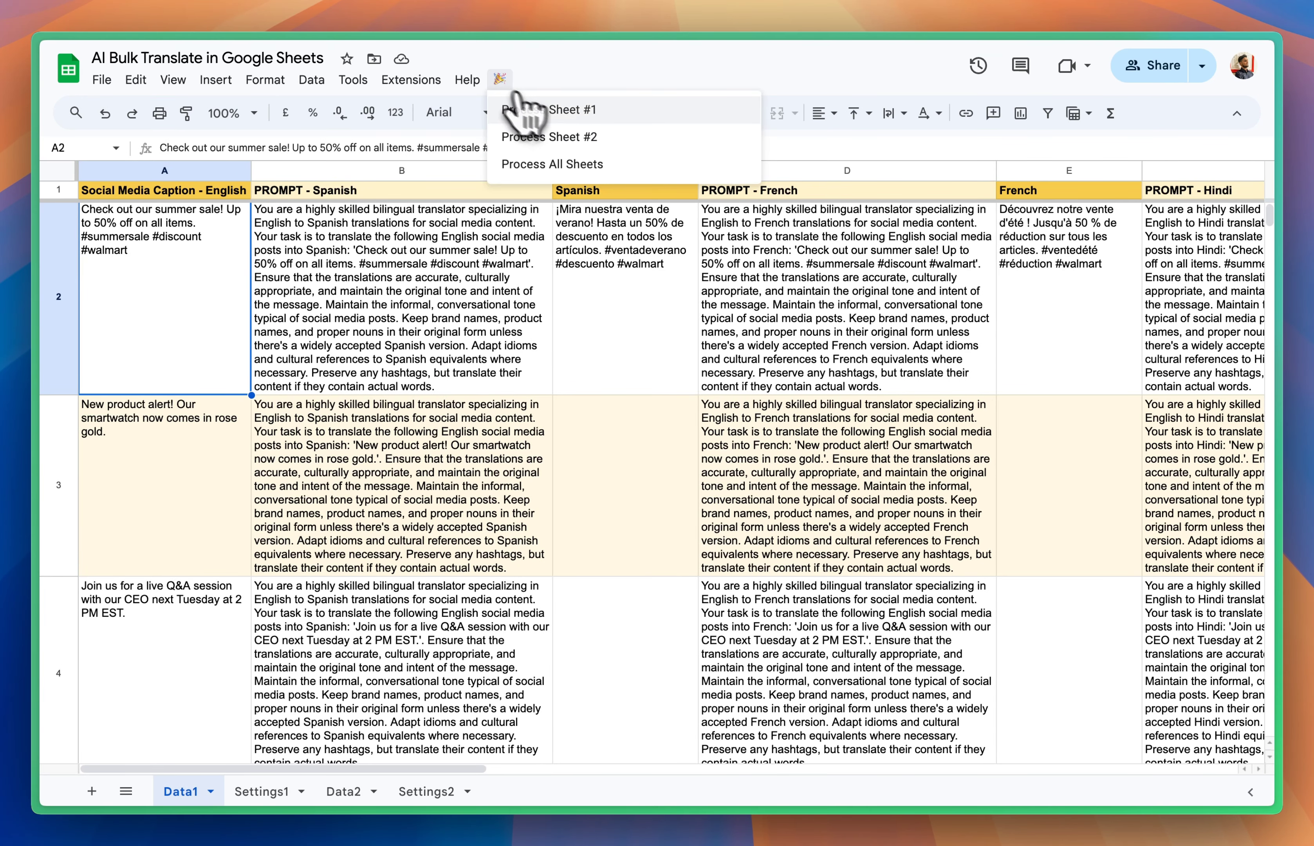
click(577, 114)
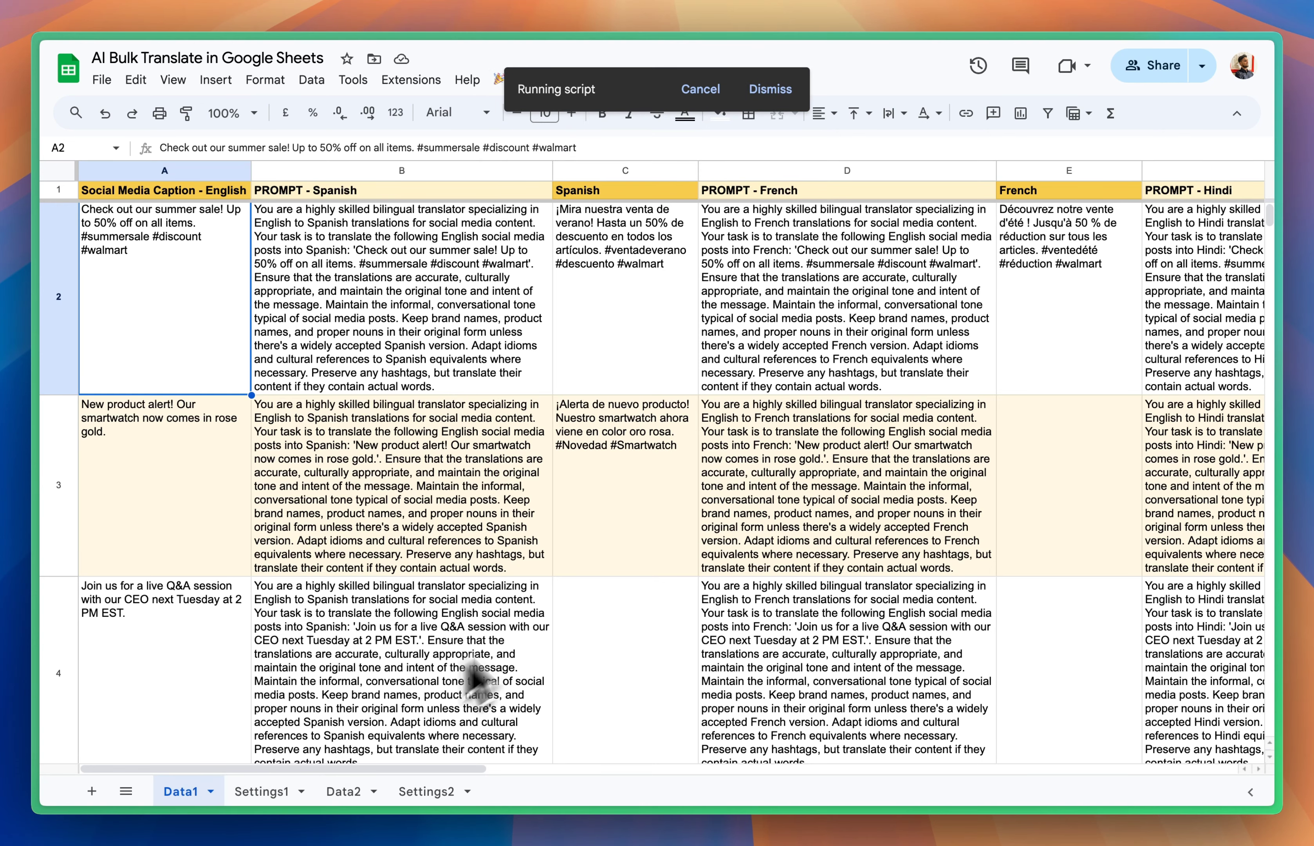
Step: Follow the running script and review the translations it fills into the Spanish, French, Hindi and German columns
scroll(635, 497, right, 5)
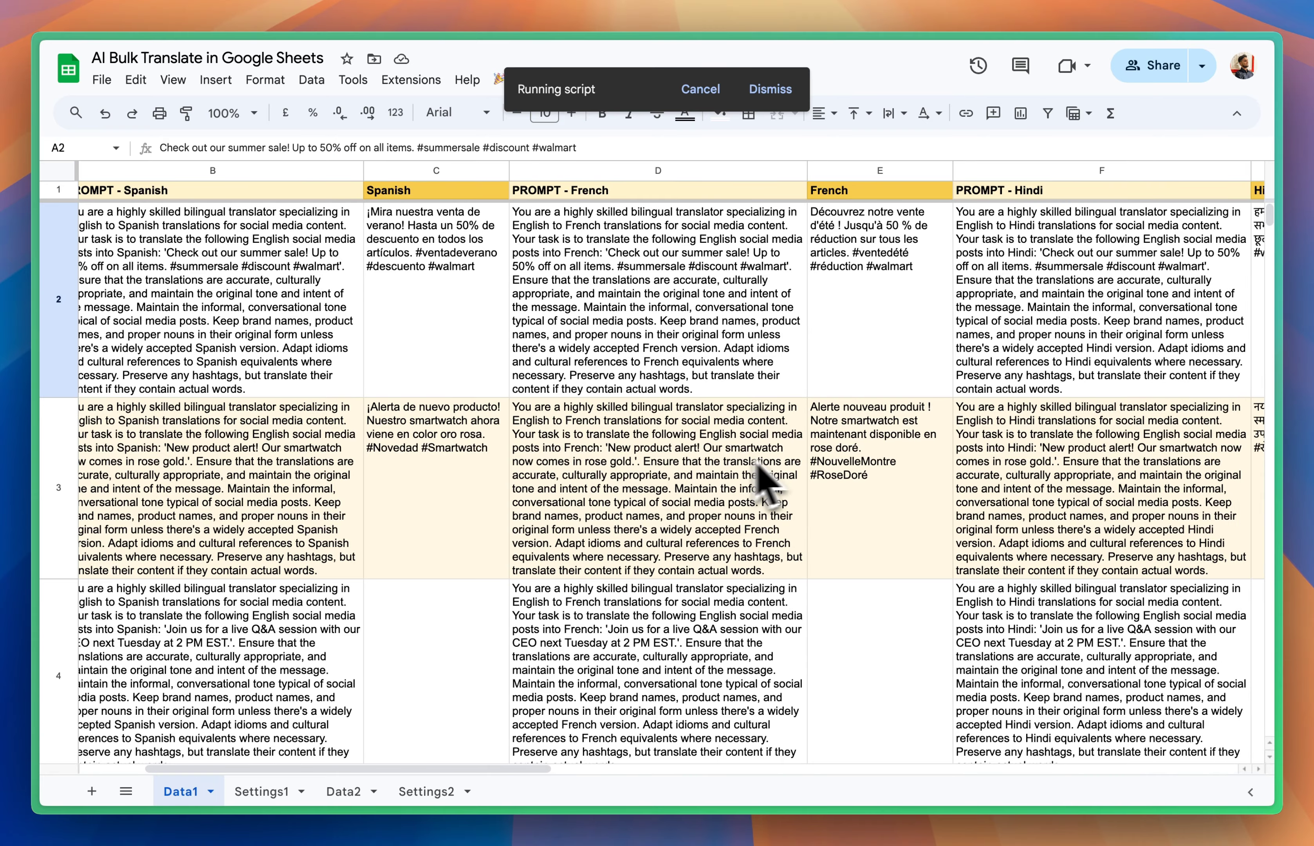
scroll(774, 476, right, 5)
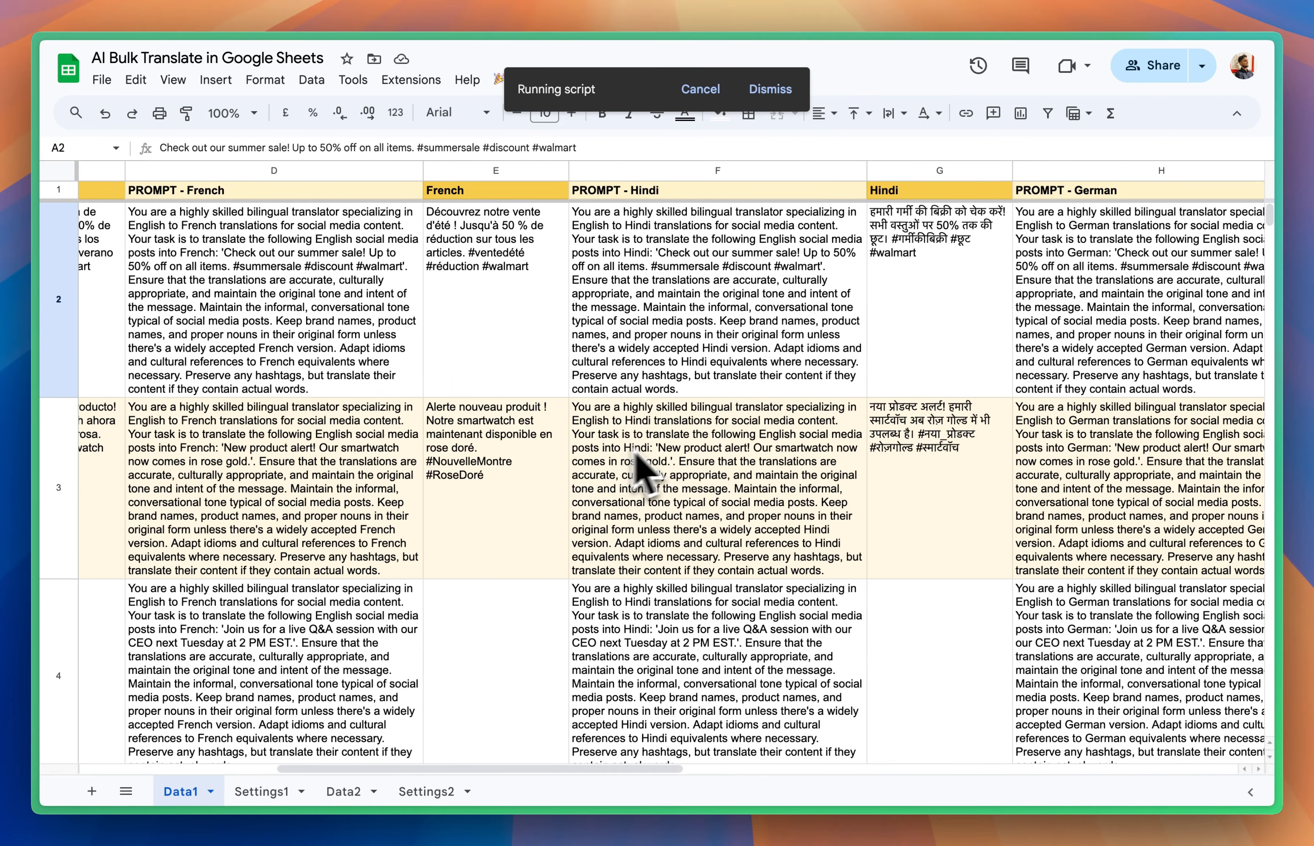
scroll(641, 467, right, 5)
scroll(675, 478, left, 15)
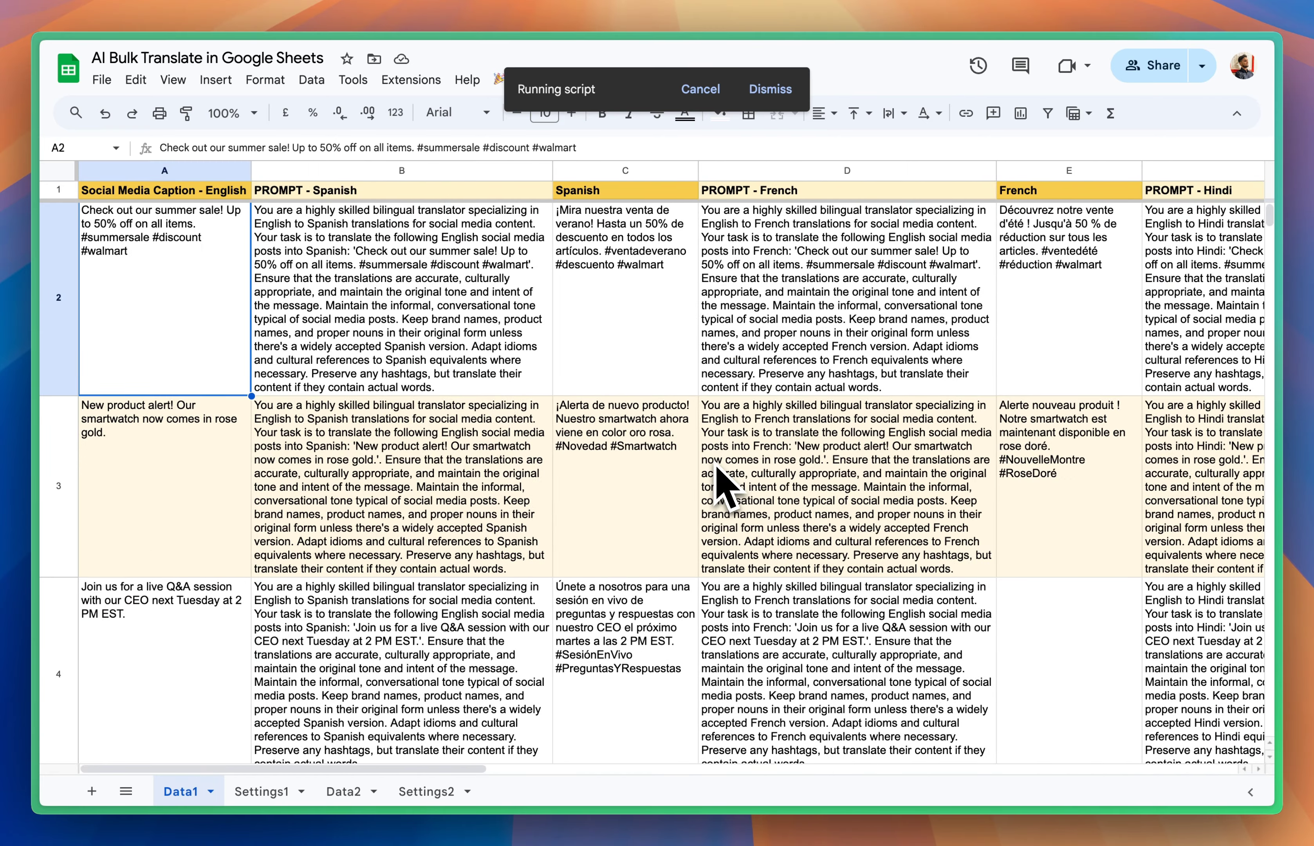
scroll(713, 486, down, 5)
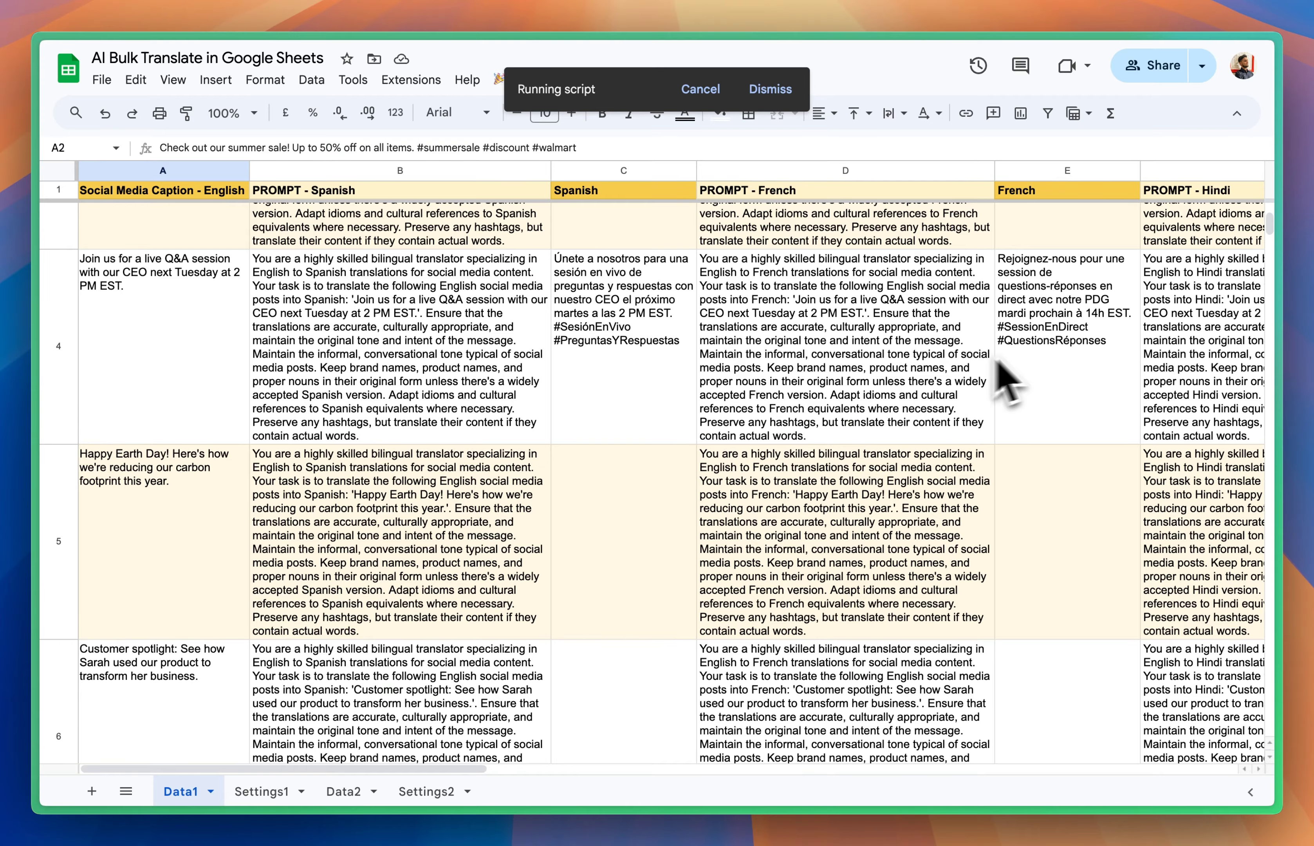
scroll(1047, 368, right, 5)
scroll(1044, 370, left, 5)
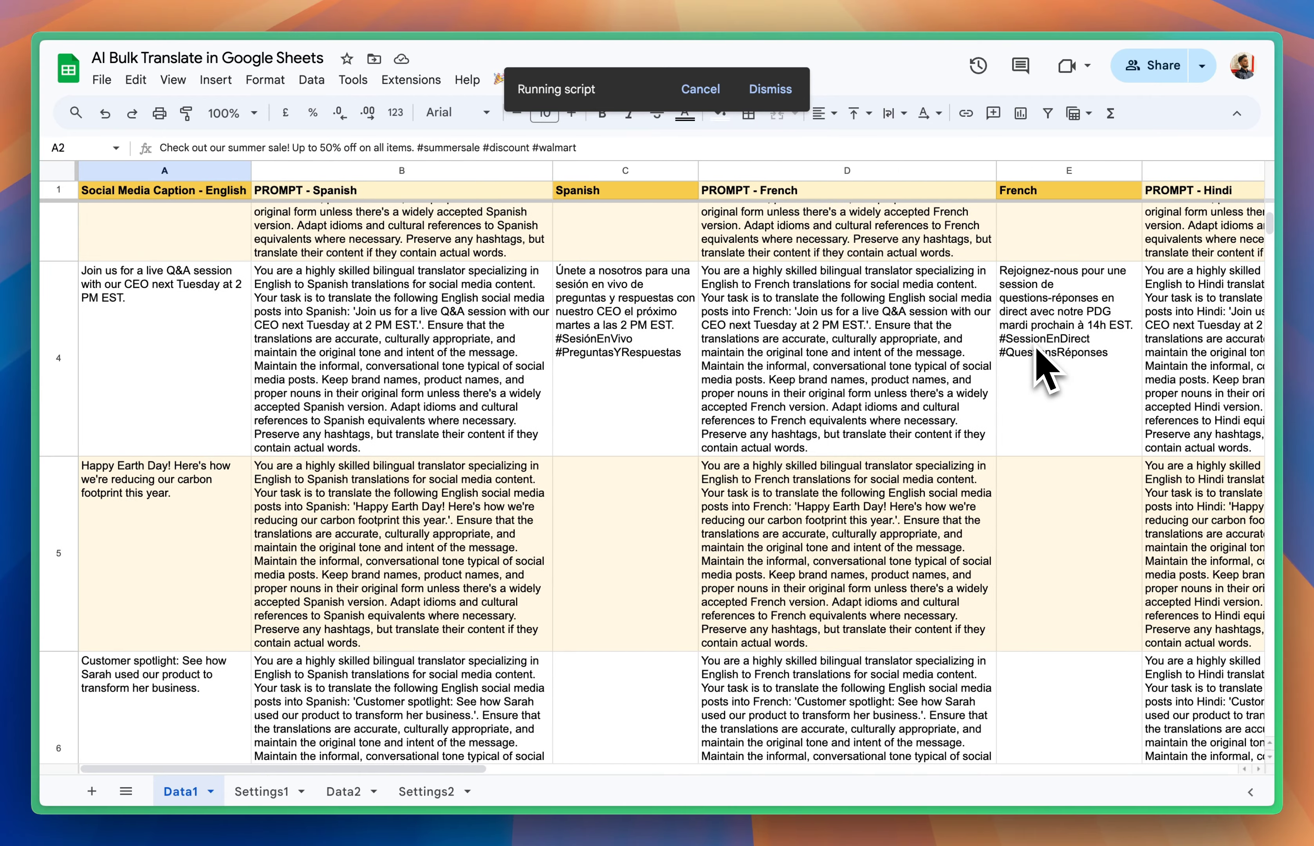
scroll(1044, 368, right, 5)
scroll(1044, 368, down, 5)
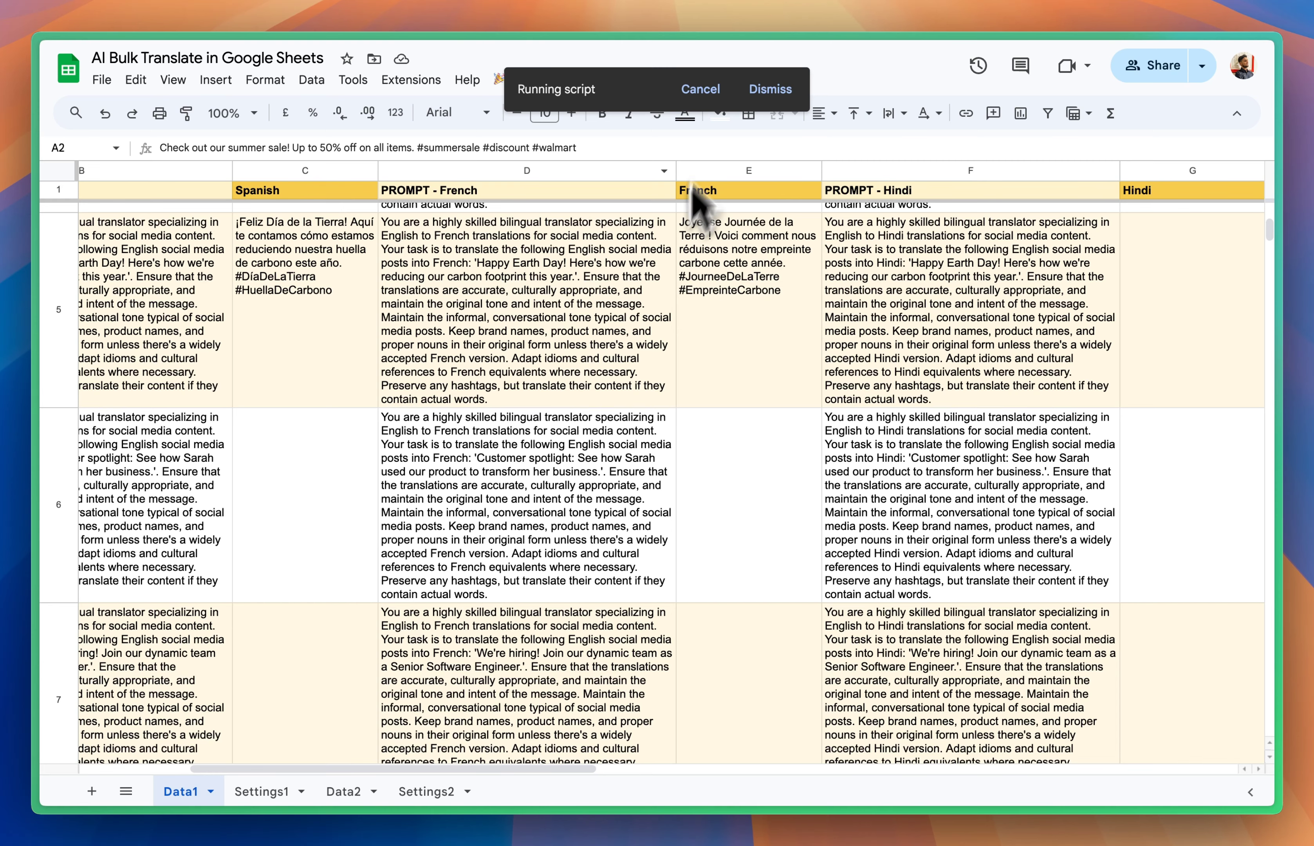
Step: Cancel the running script and open the Settings1 sheet
click(700, 89)
click(262, 791)
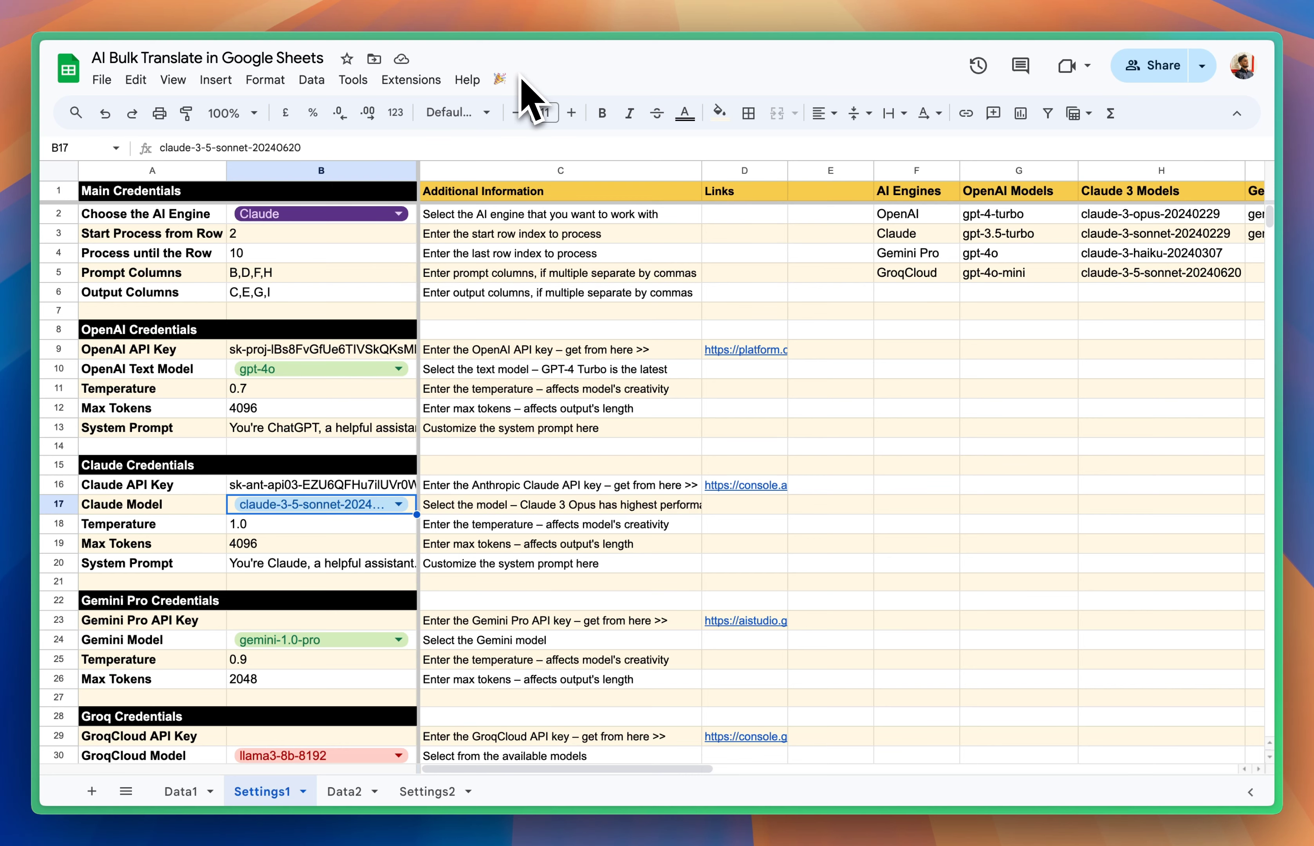
Step: Open the Data2 sheet and examine the first product's fields from Product Name through Care Instructions
click(349, 795)
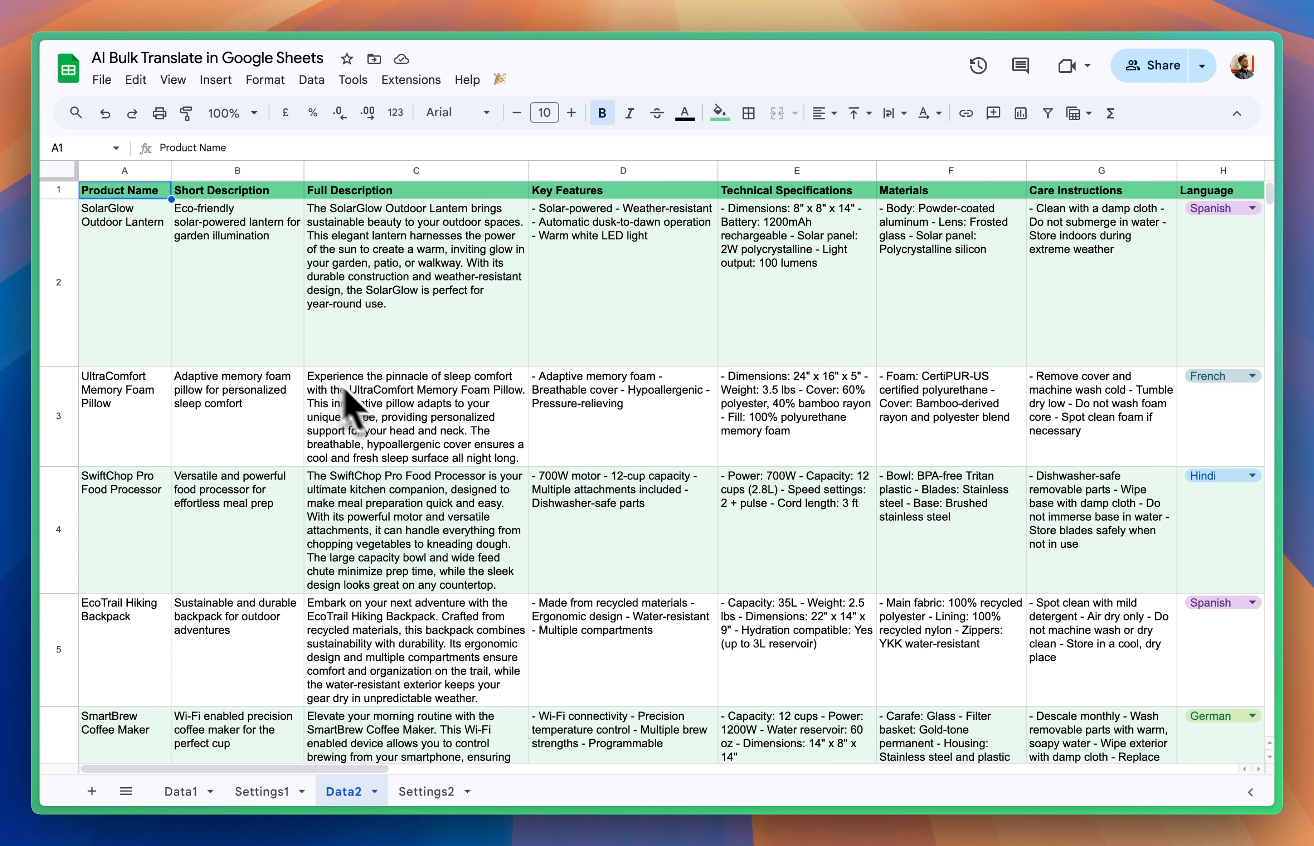
click(144, 284)
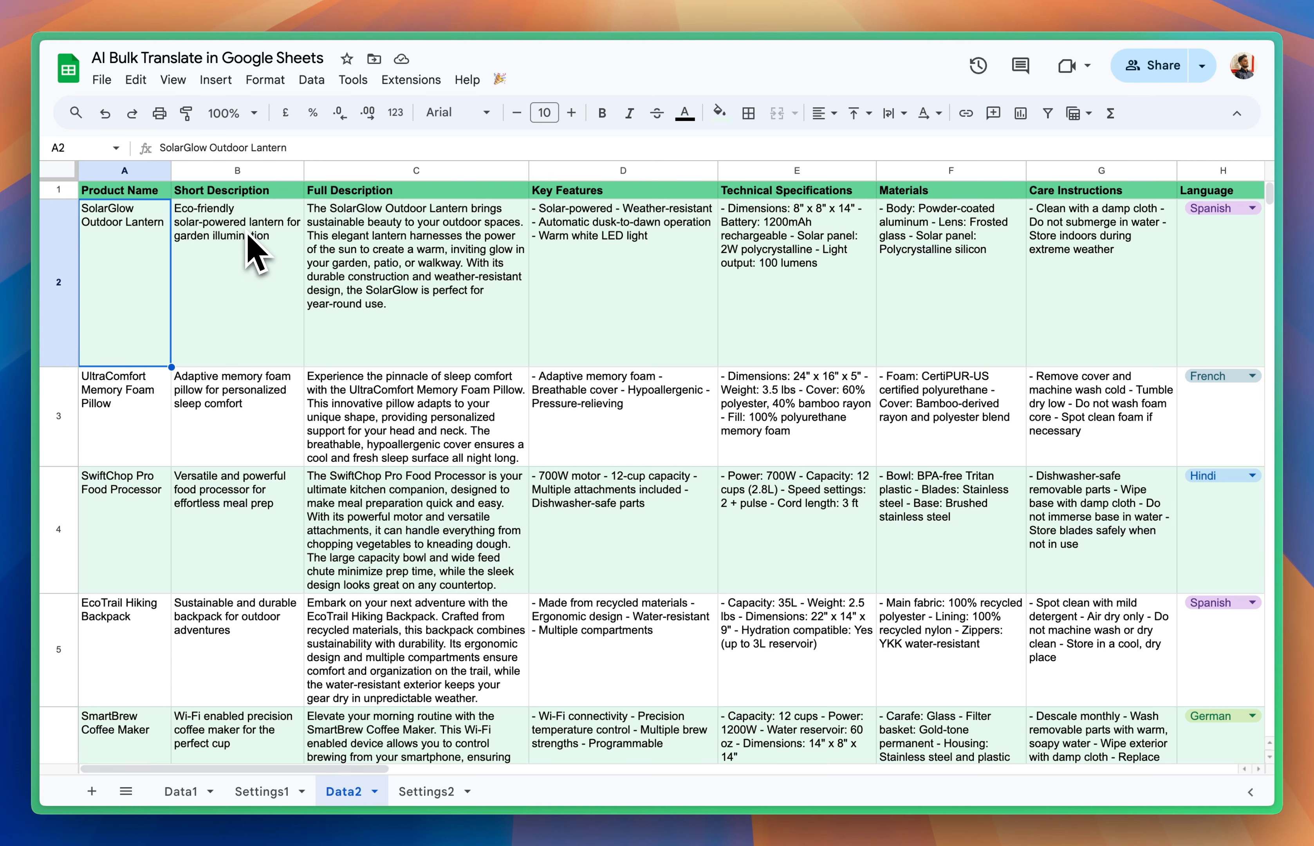
click(276, 249)
click(417, 249)
scroll(416, 254, right, 5)
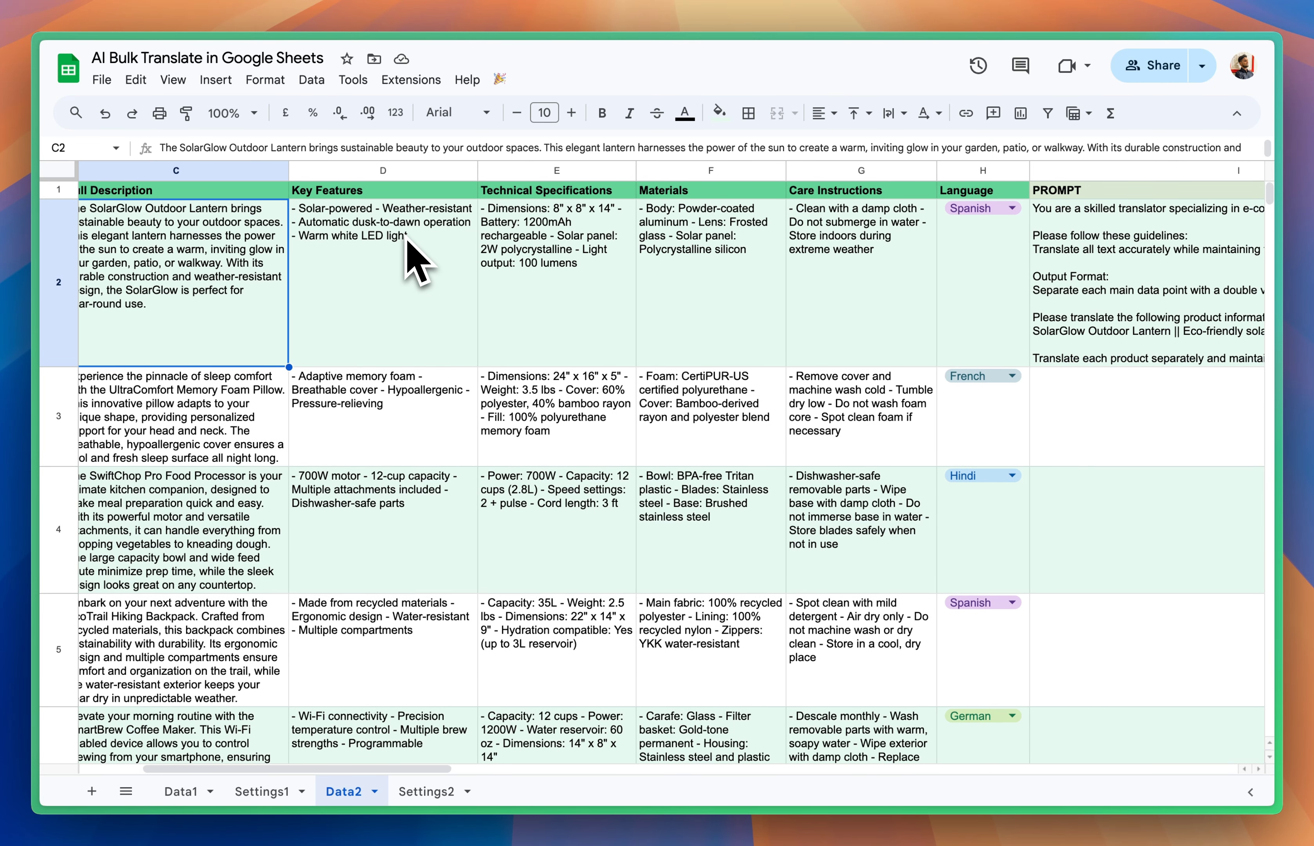
click(381, 243)
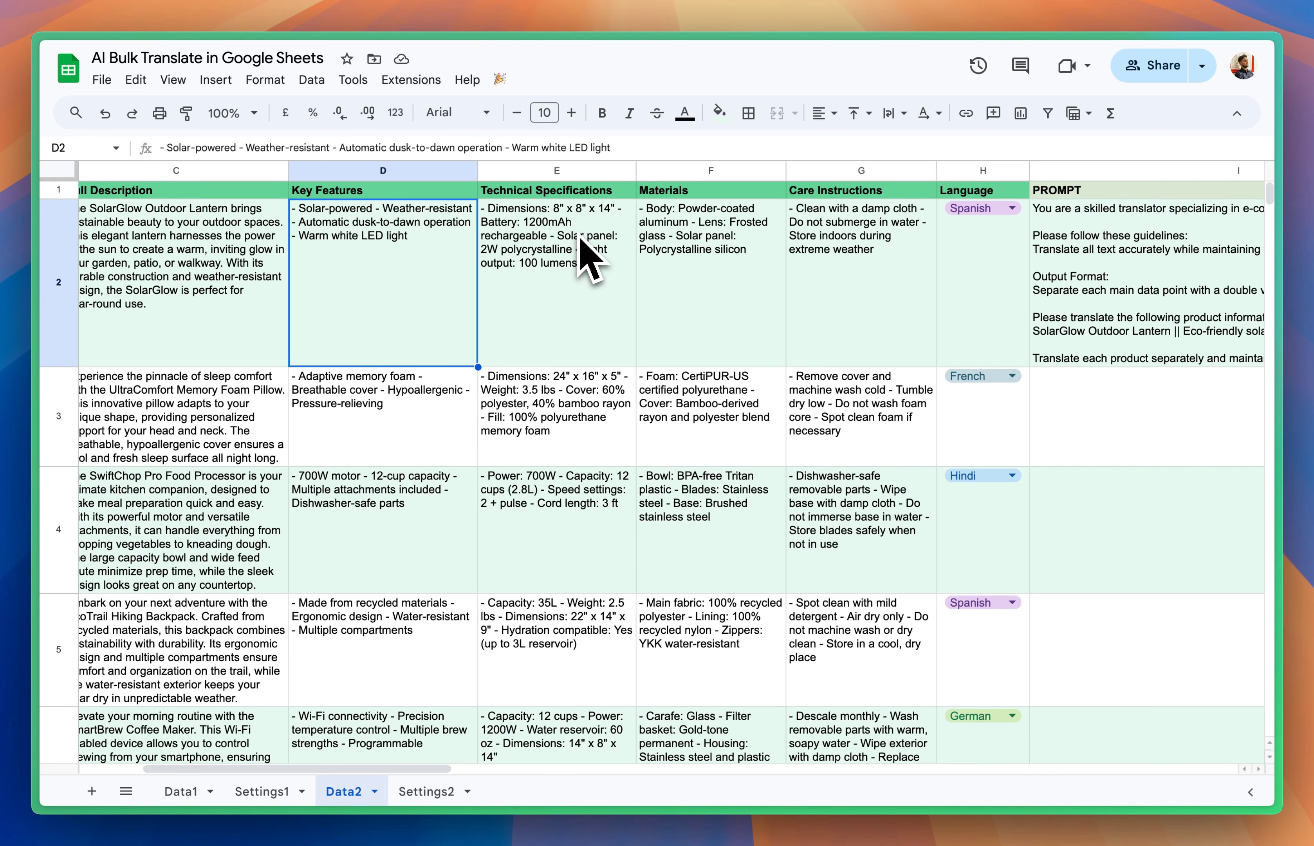
click(776, 243)
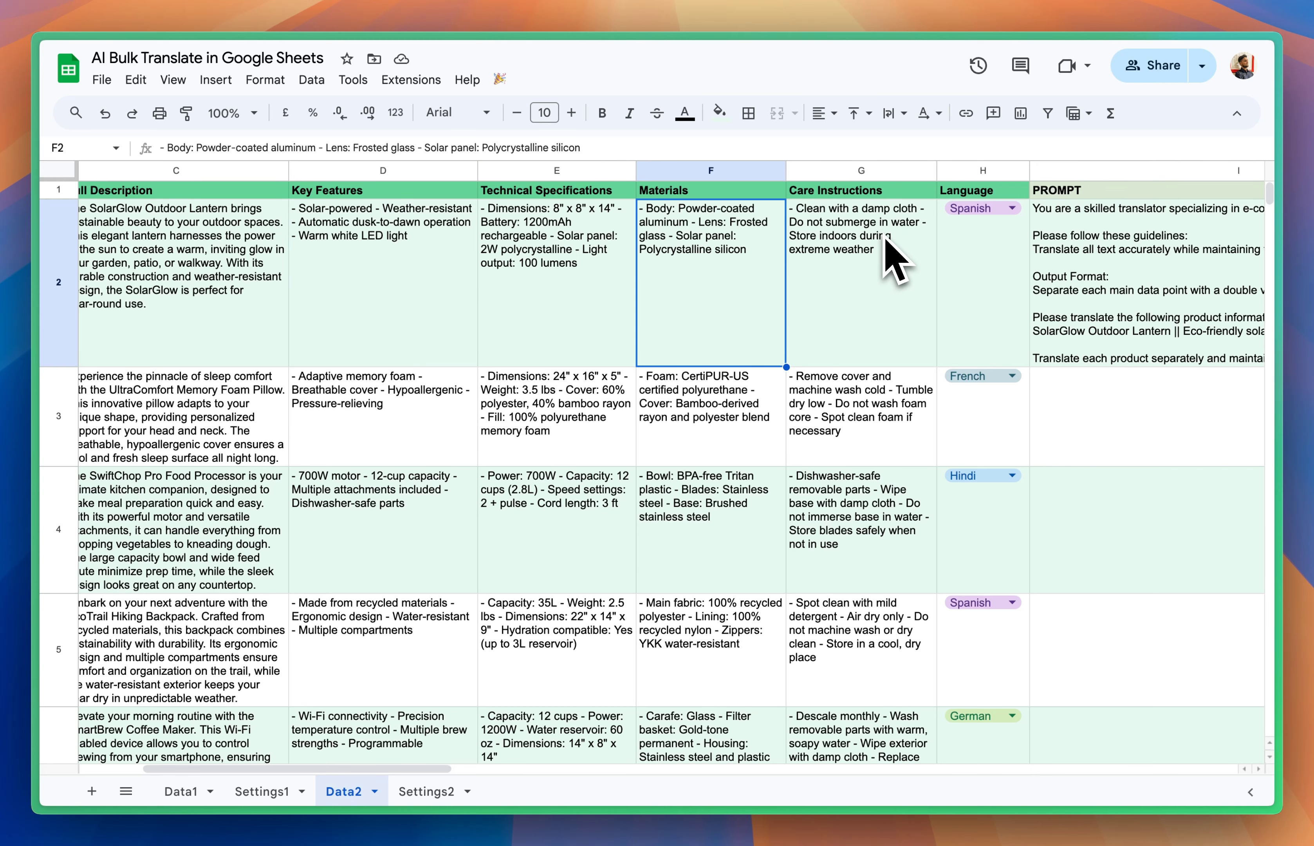
click(886, 252)
Step: Examine the target languages chosen for the first three products in the Language column
scroll(883, 246, right, 3)
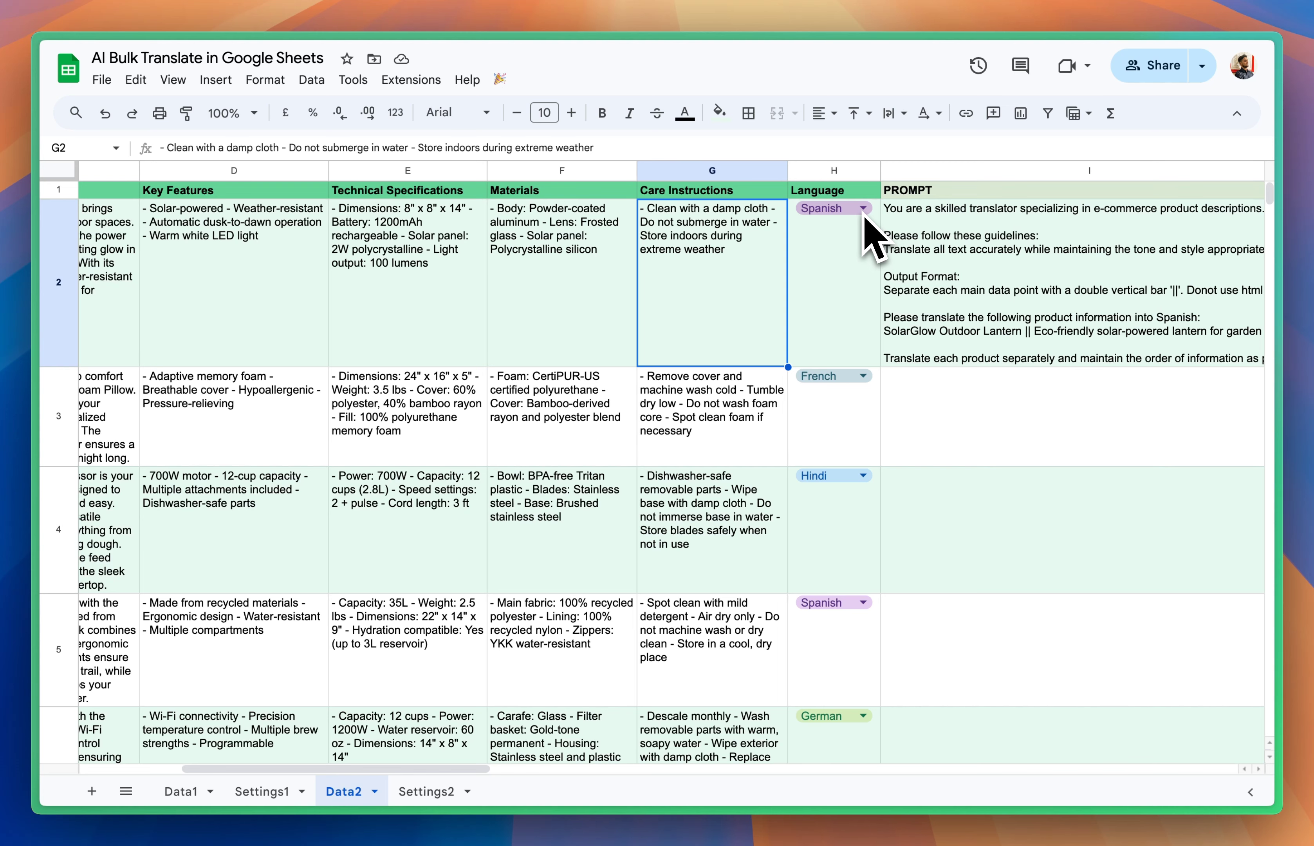
click(863, 259)
click(859, 425)
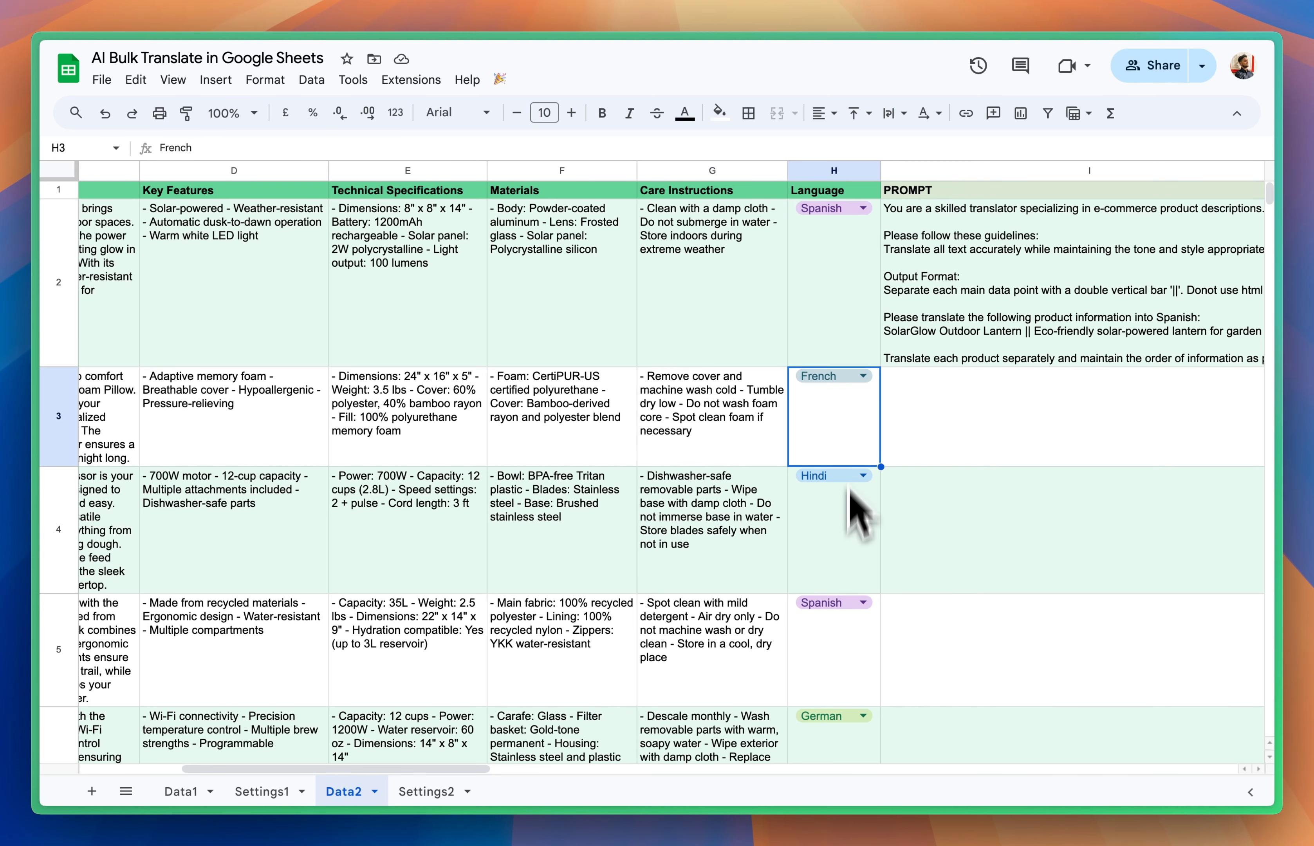
click(859, 513)
Step: Select the PROMPT formula in I2, enlarge the formula bar and read the whole translation prompt
scroll(854, 596, right, 4)
click(760, 301)
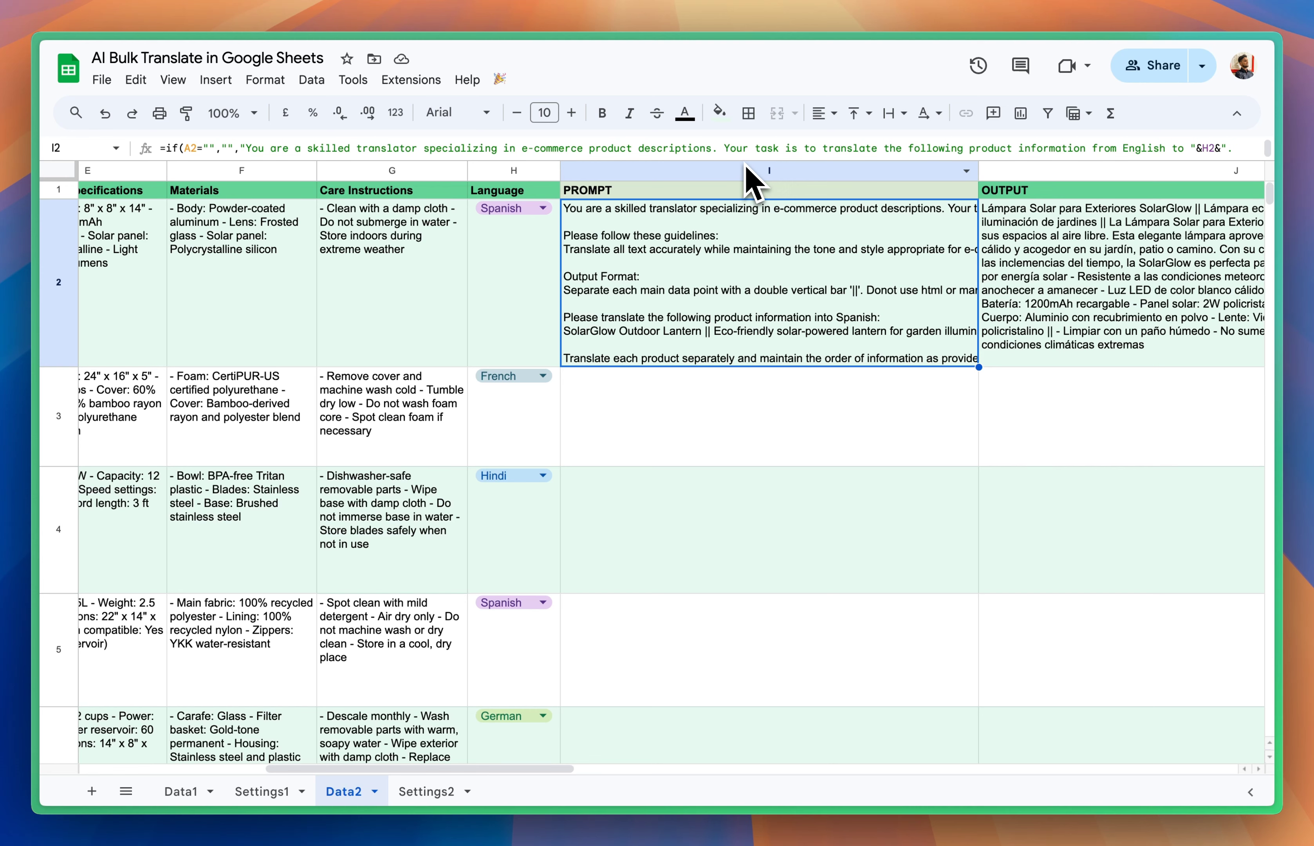
drag(746, 164, 751, 303)
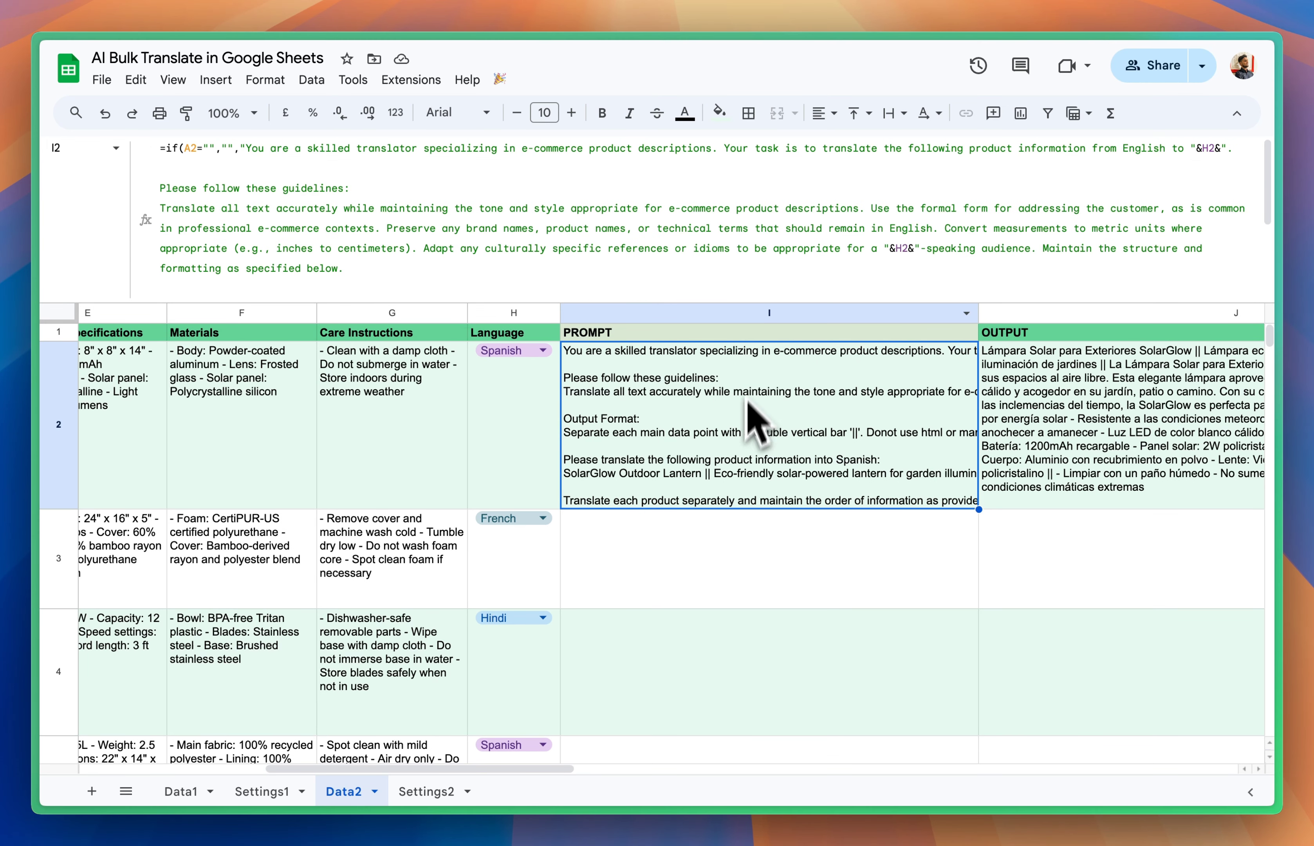
scroll(510, 294, down, 4)
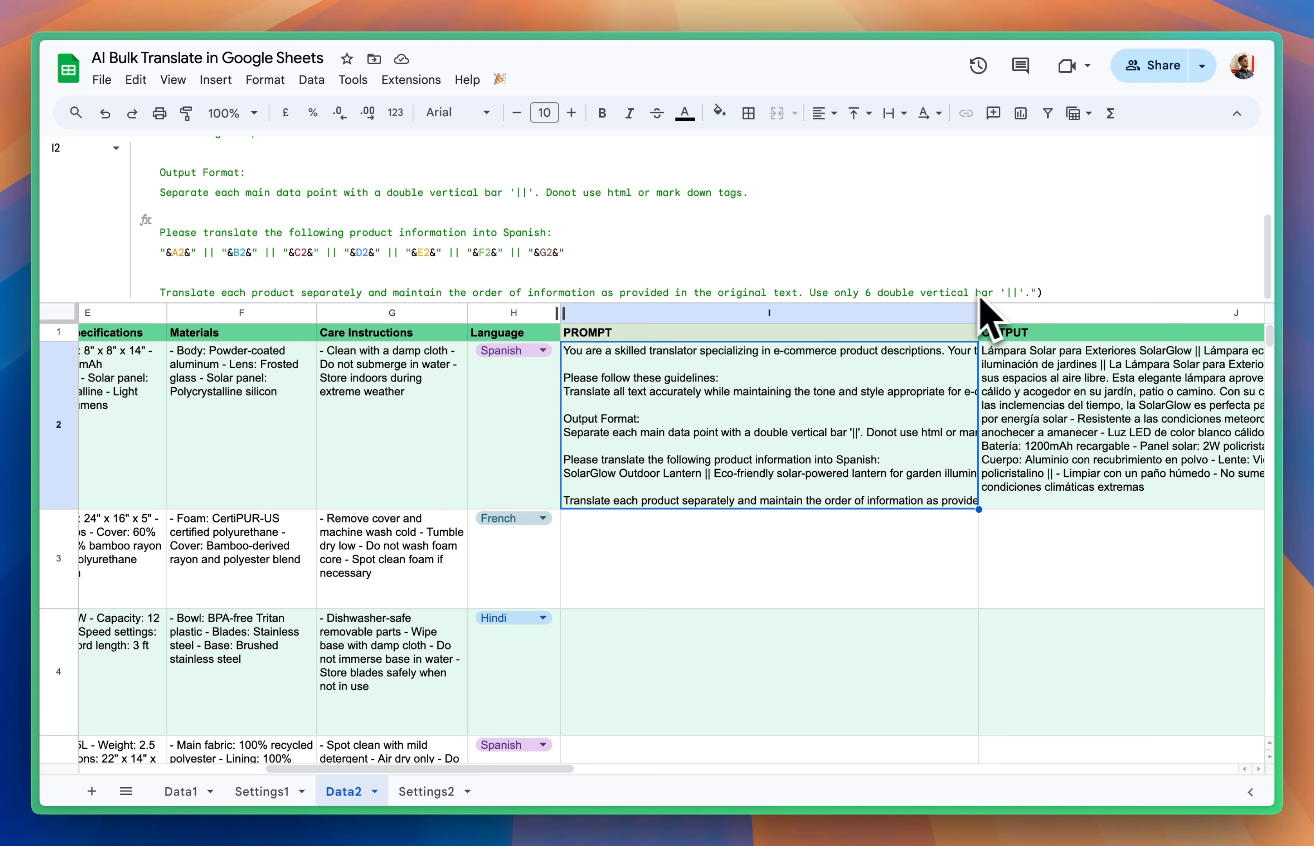
Step: Examine the first product's translated output in J2 and the formula in K2 that splits it into separate fields
click(631, 548)
scroll(687, 461, right, 5)
click(693, 458)
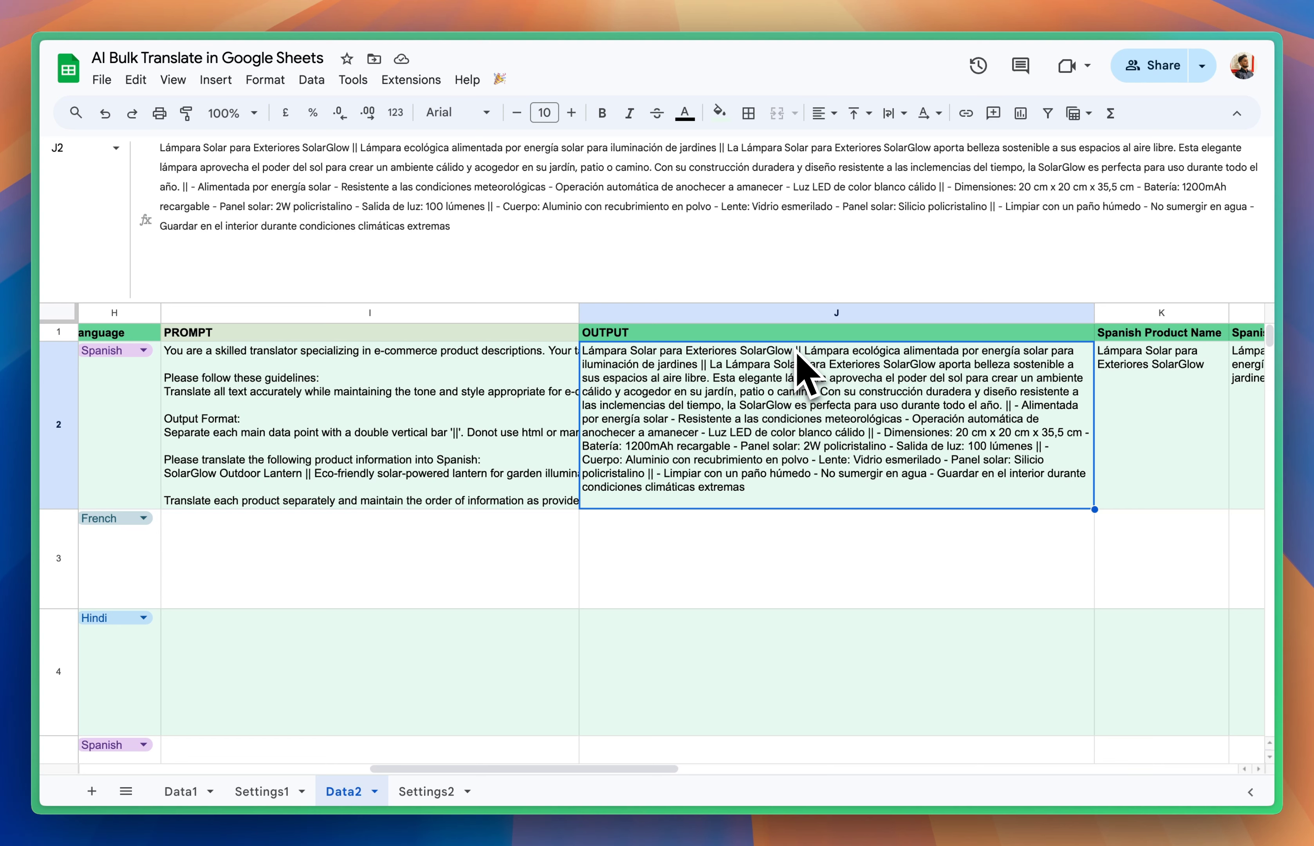
scroll(786, 410, right, 10)
click(649, 442)
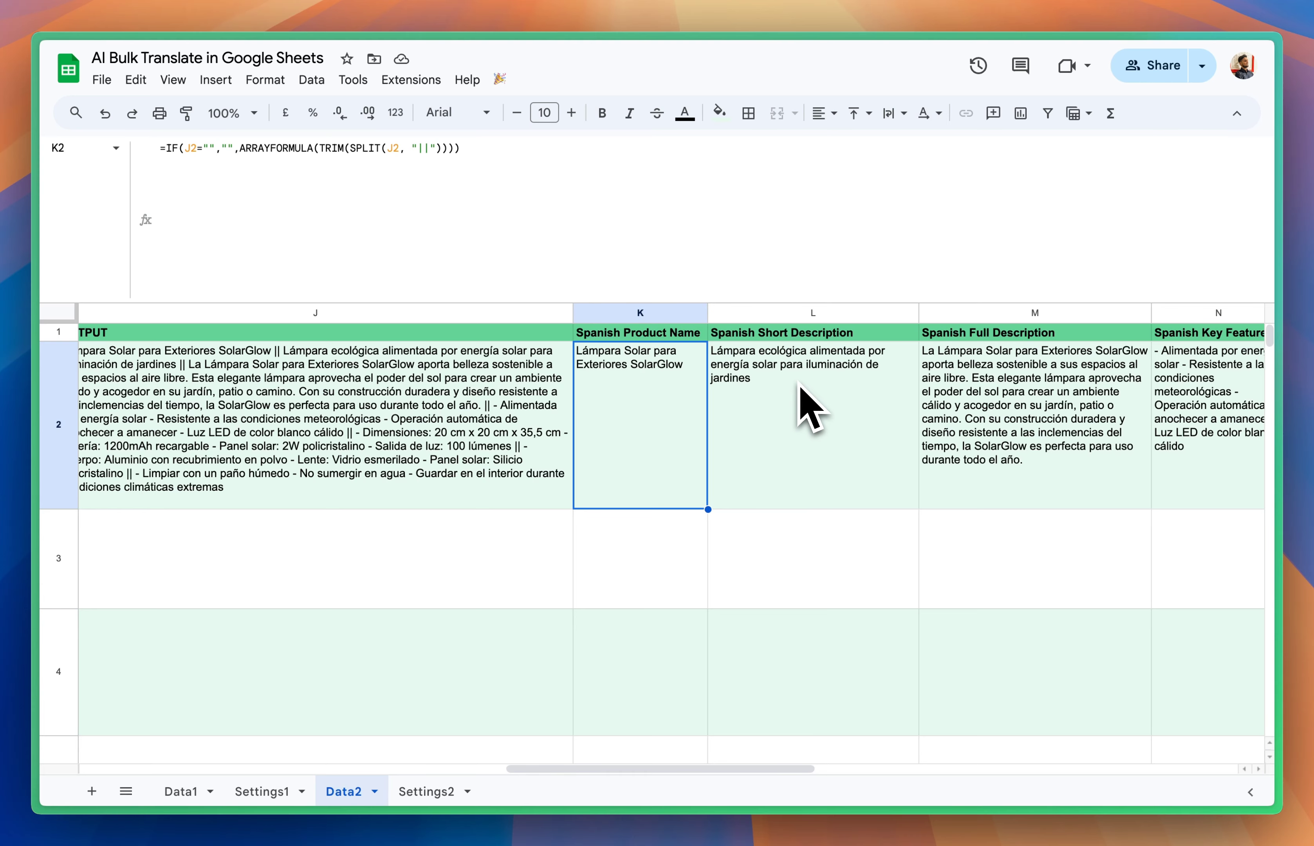
Step: Examine the first product's split Spanish fields from Product Name through Care Instructions against the English source columns
scroll(809, 409, right, 10)
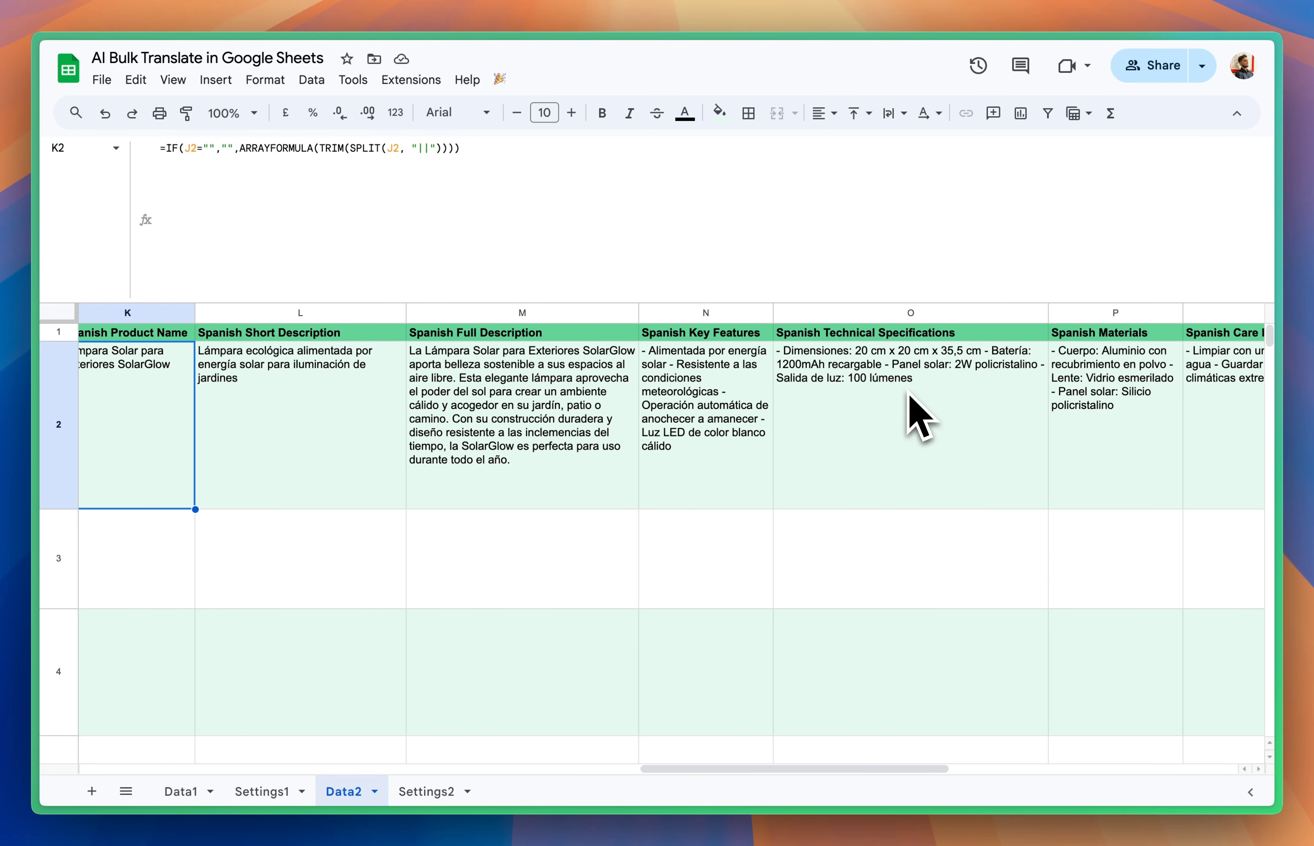
scroll(909, 405, right, 5)
scroll(915, 405, left, 8)
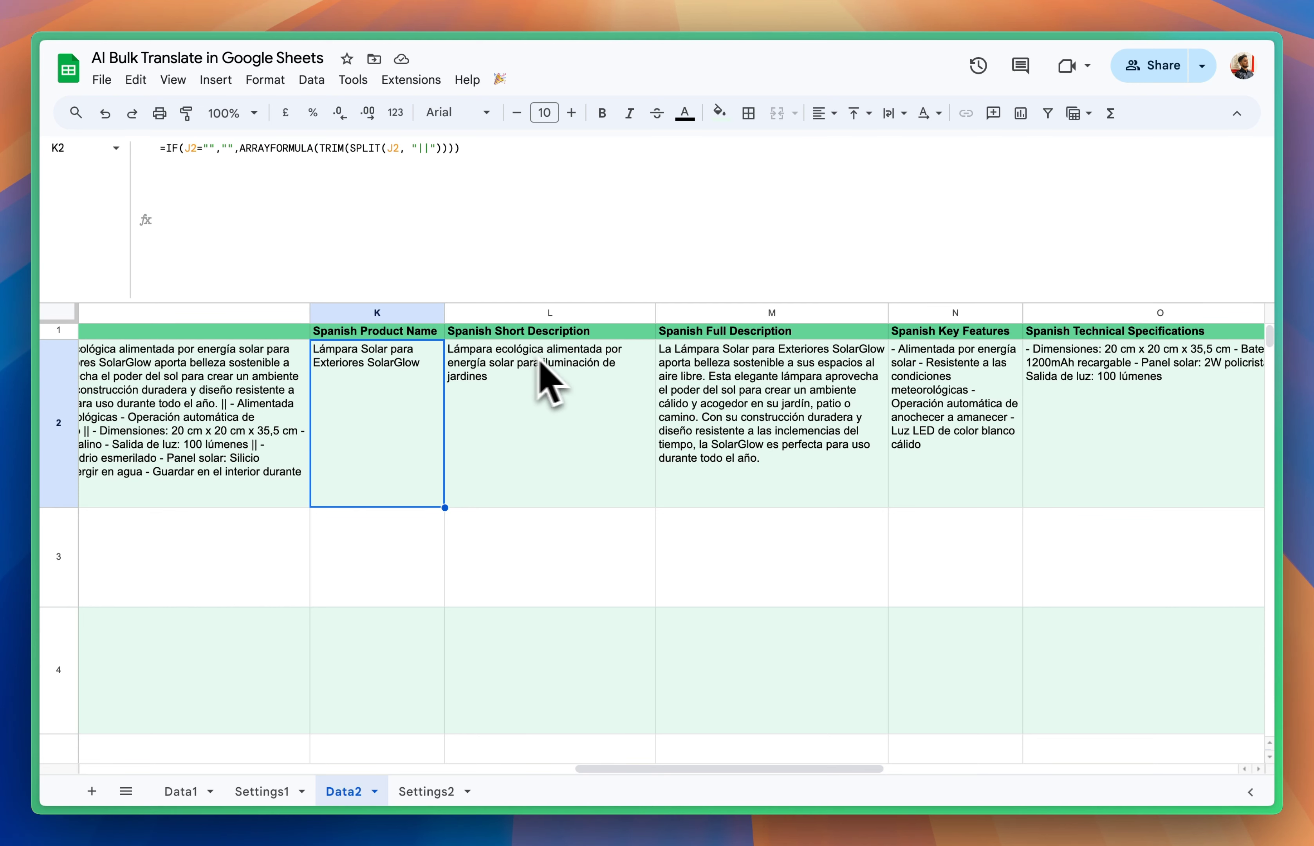
scroll(919, 402, right, 3)
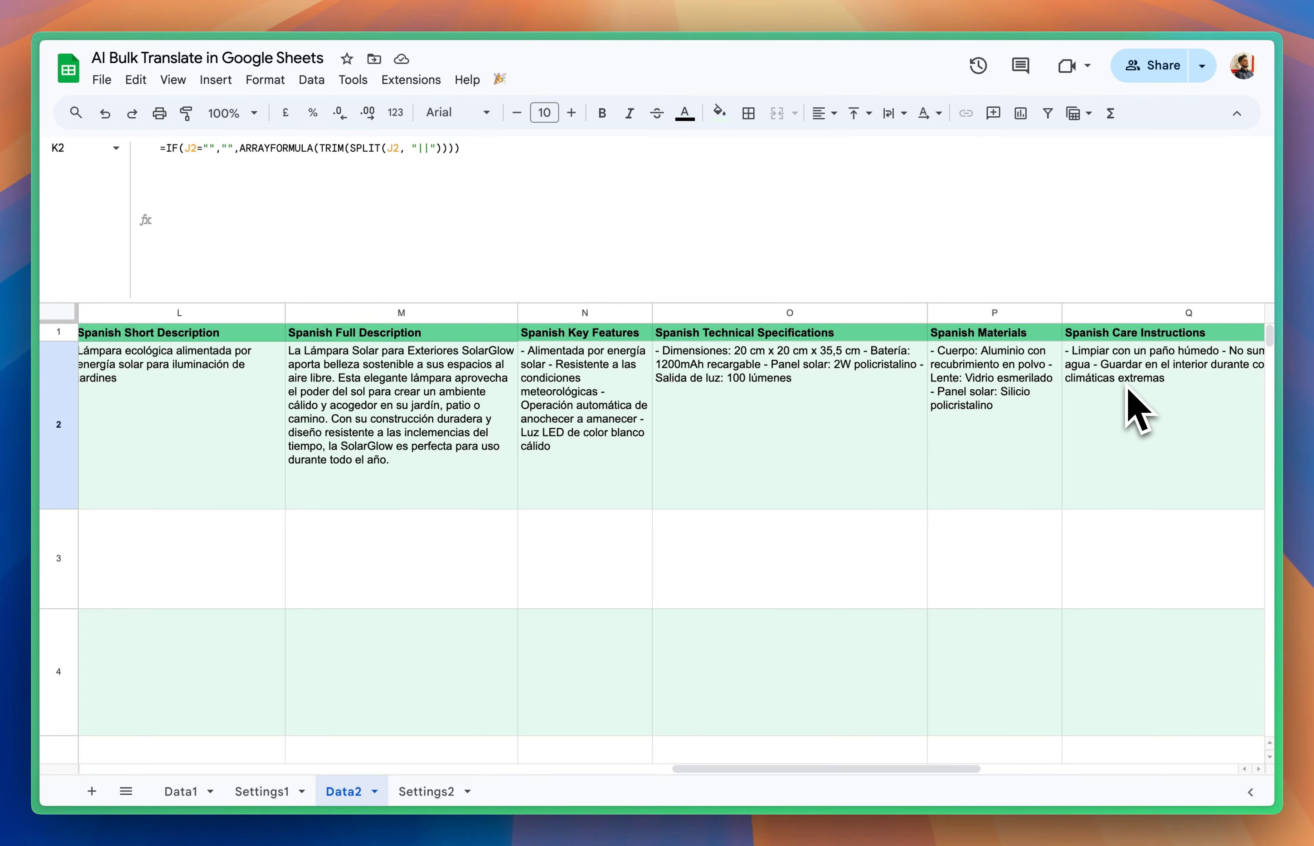
scroll(1130, 393, left, 15)
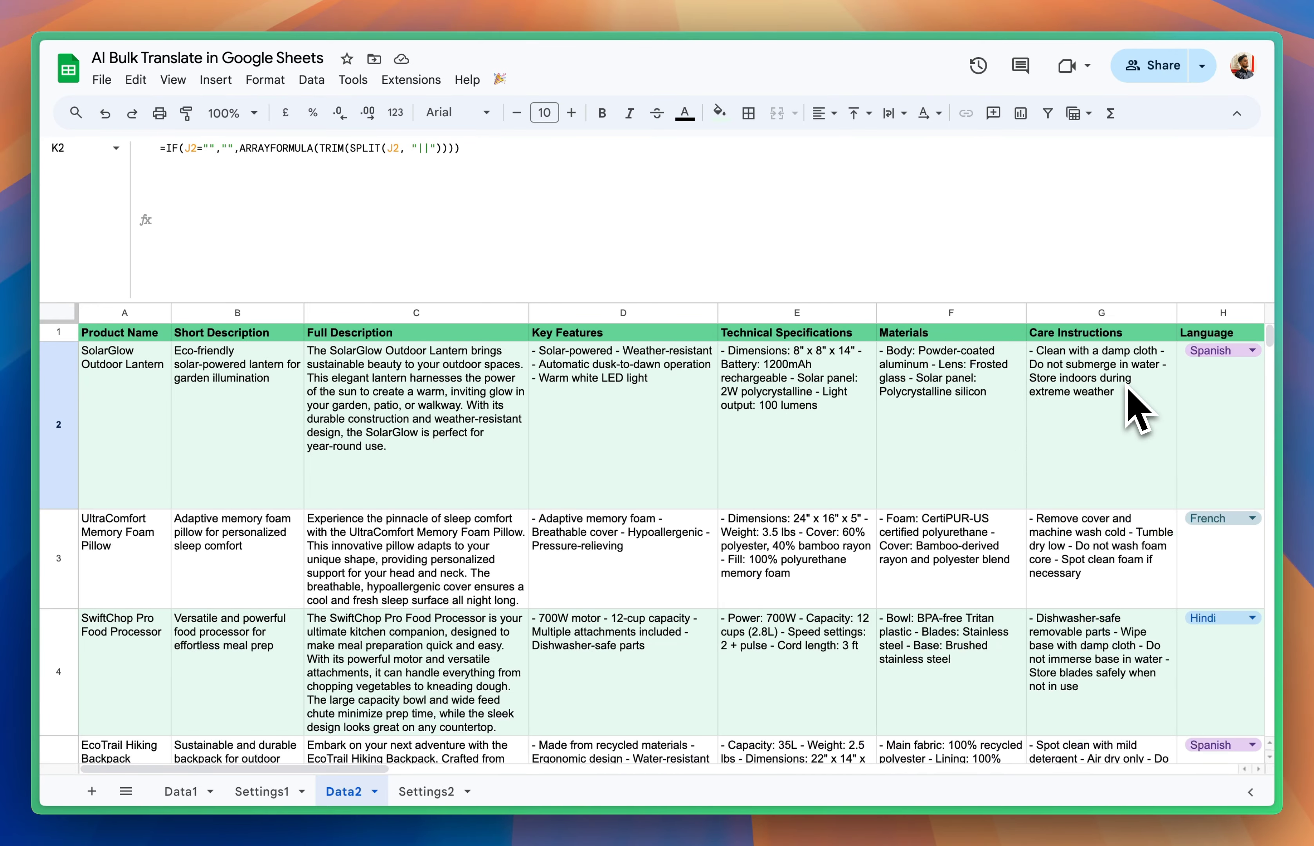
Step: Shrink the formula bar and fill the PROMPT formula from I2 down to I5
scroll(1130, 393, right, 12)
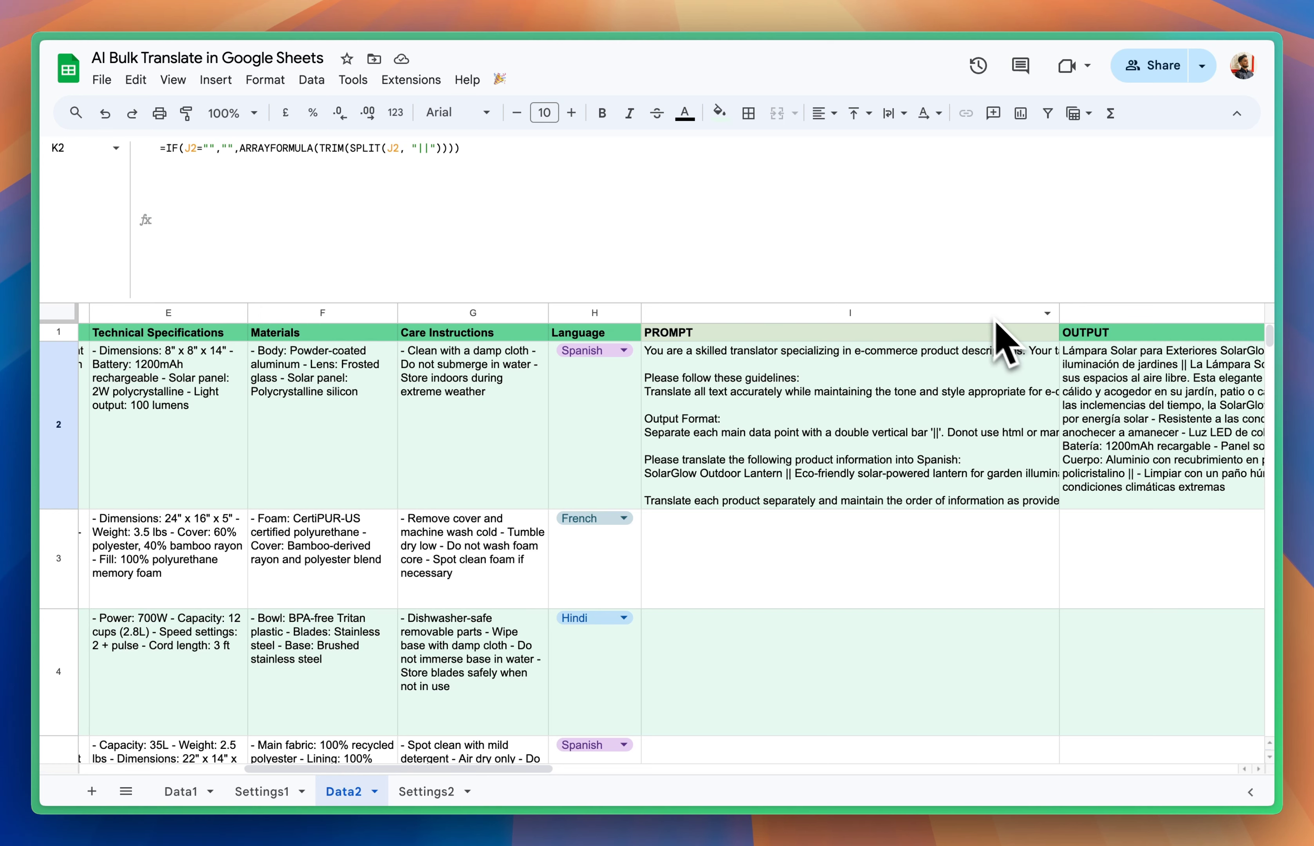
drag(986, 306, 988, 51)
click(921, 259)
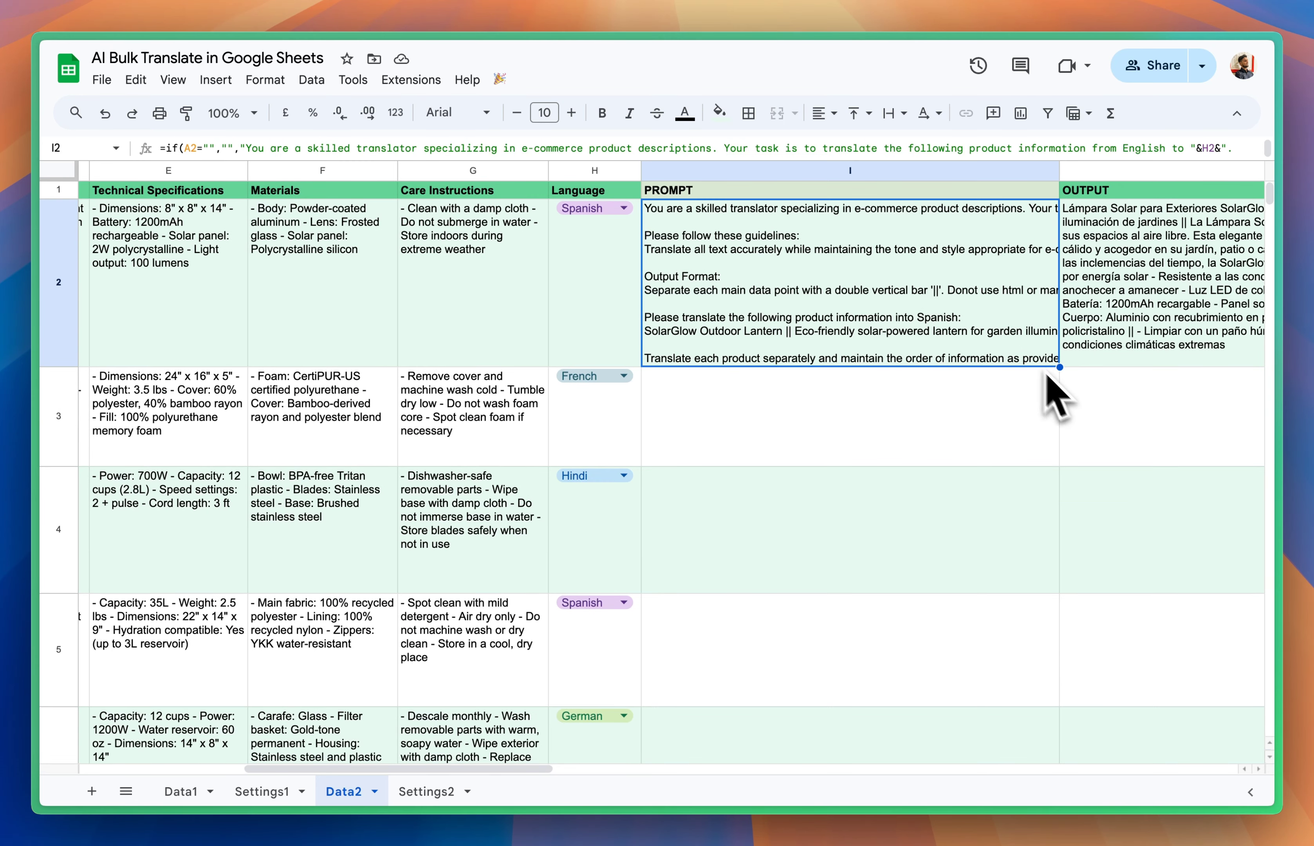
drag(1058, 369, 1026, 641)
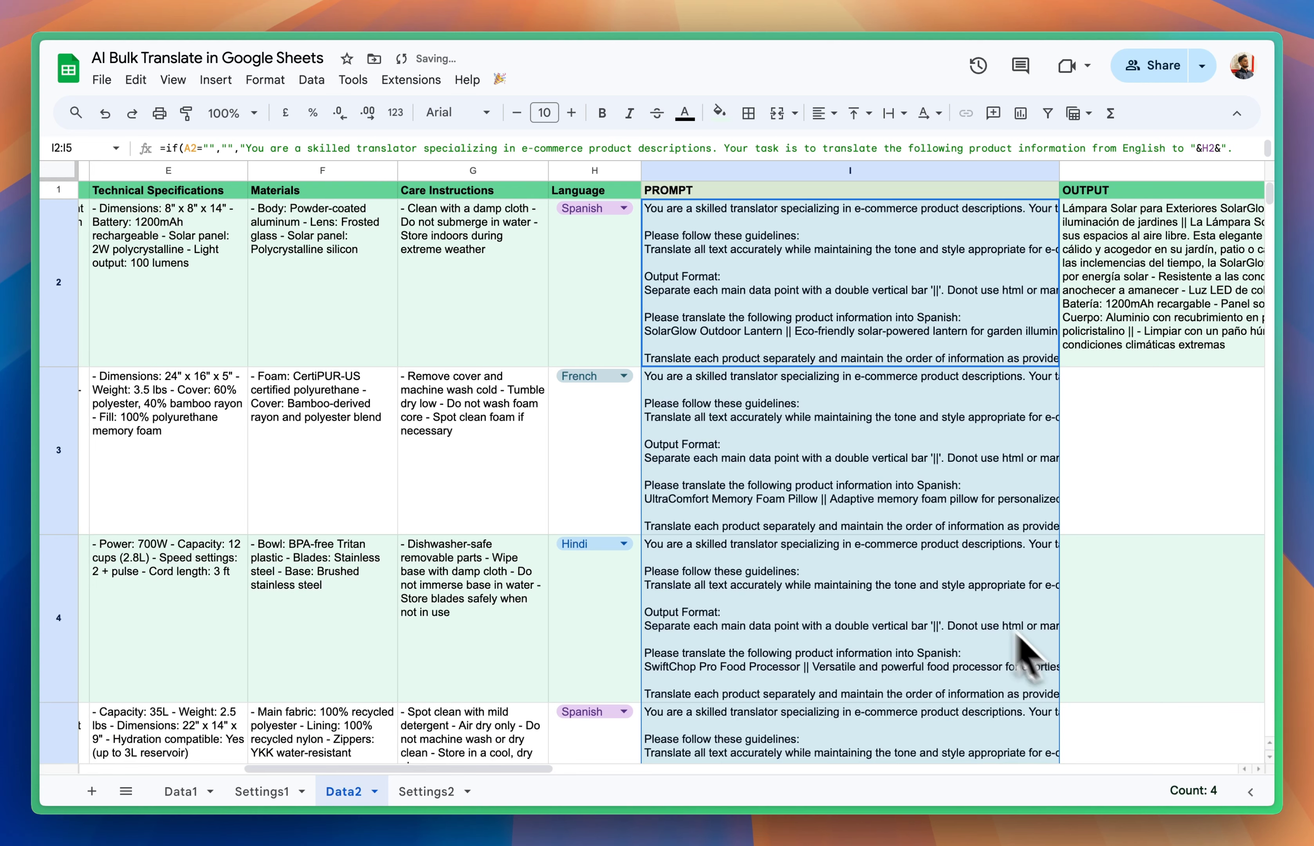
Step: Enlarge the formula bar and check how the I2 prompt formula references the Language cell H2
click(797, 457)
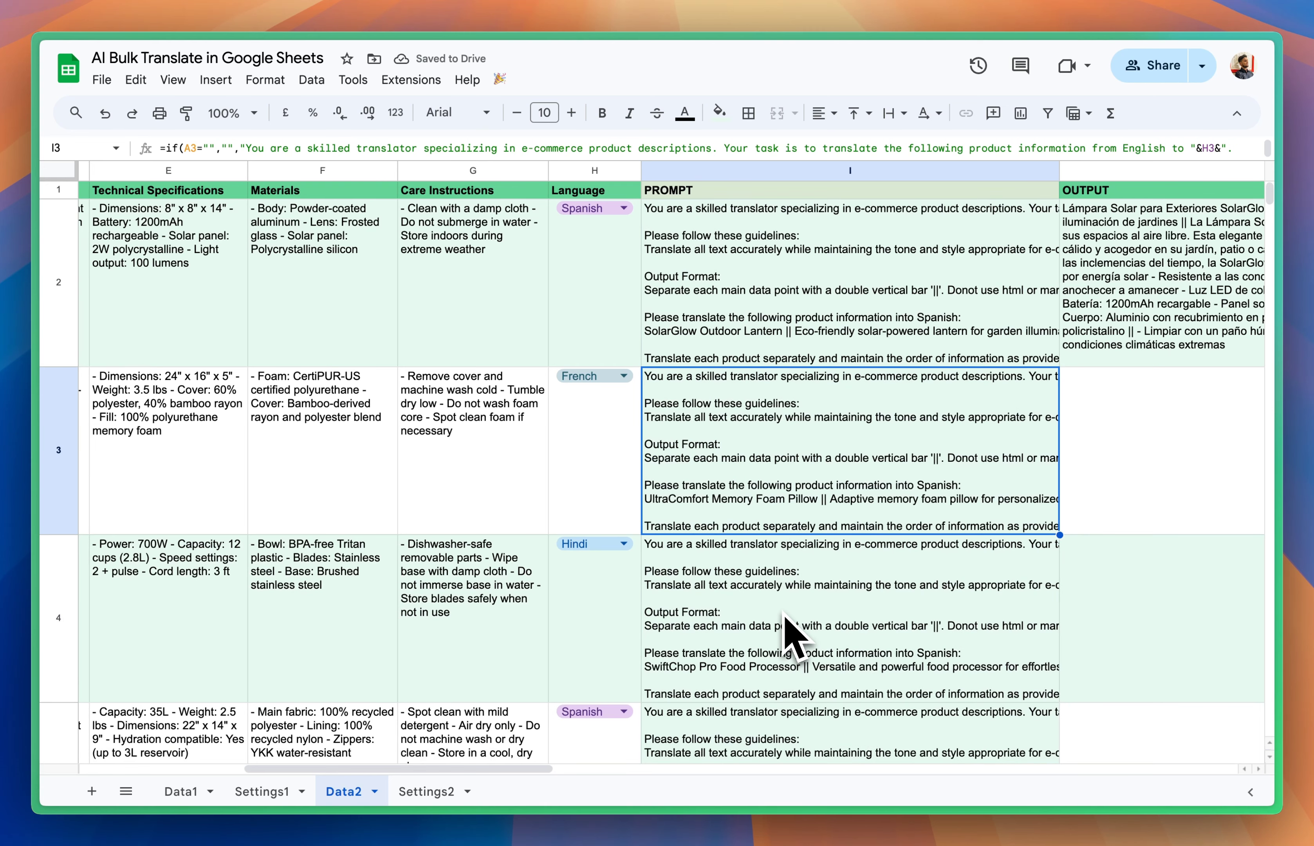
click(780, 328)
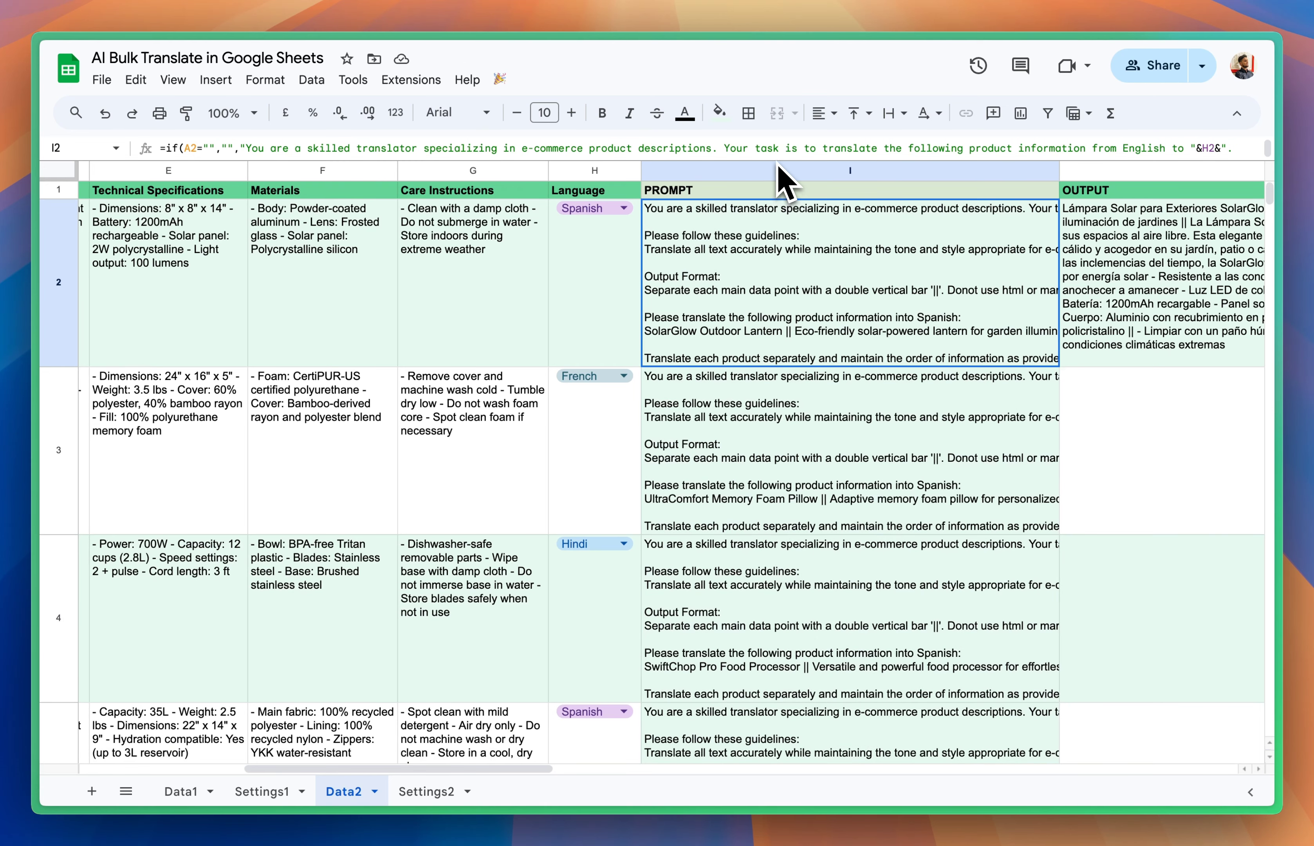
drag(778, 161, 785, 282)
click(604, 371)
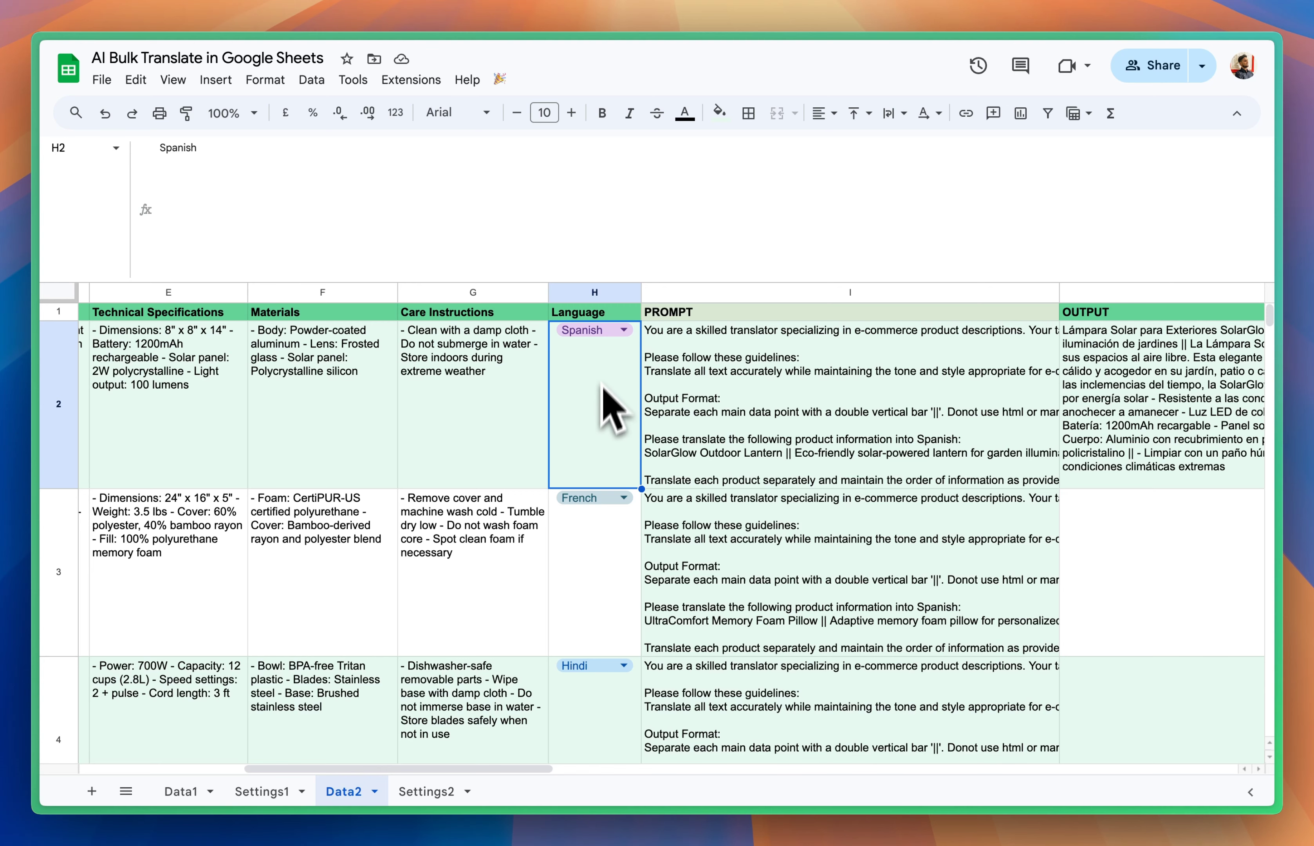
click(661, 312)
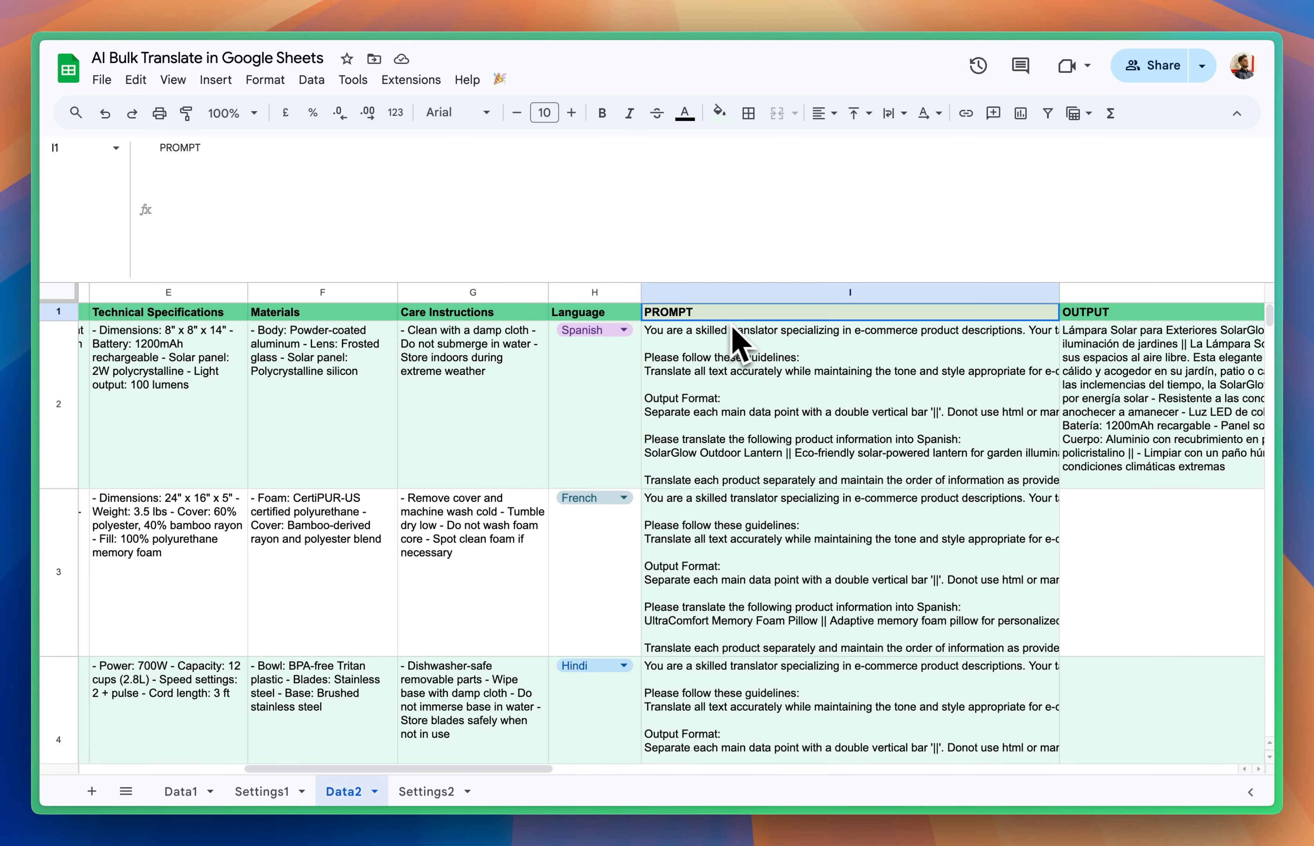
click(737, 346)
drag(552, 279, 574, 309)
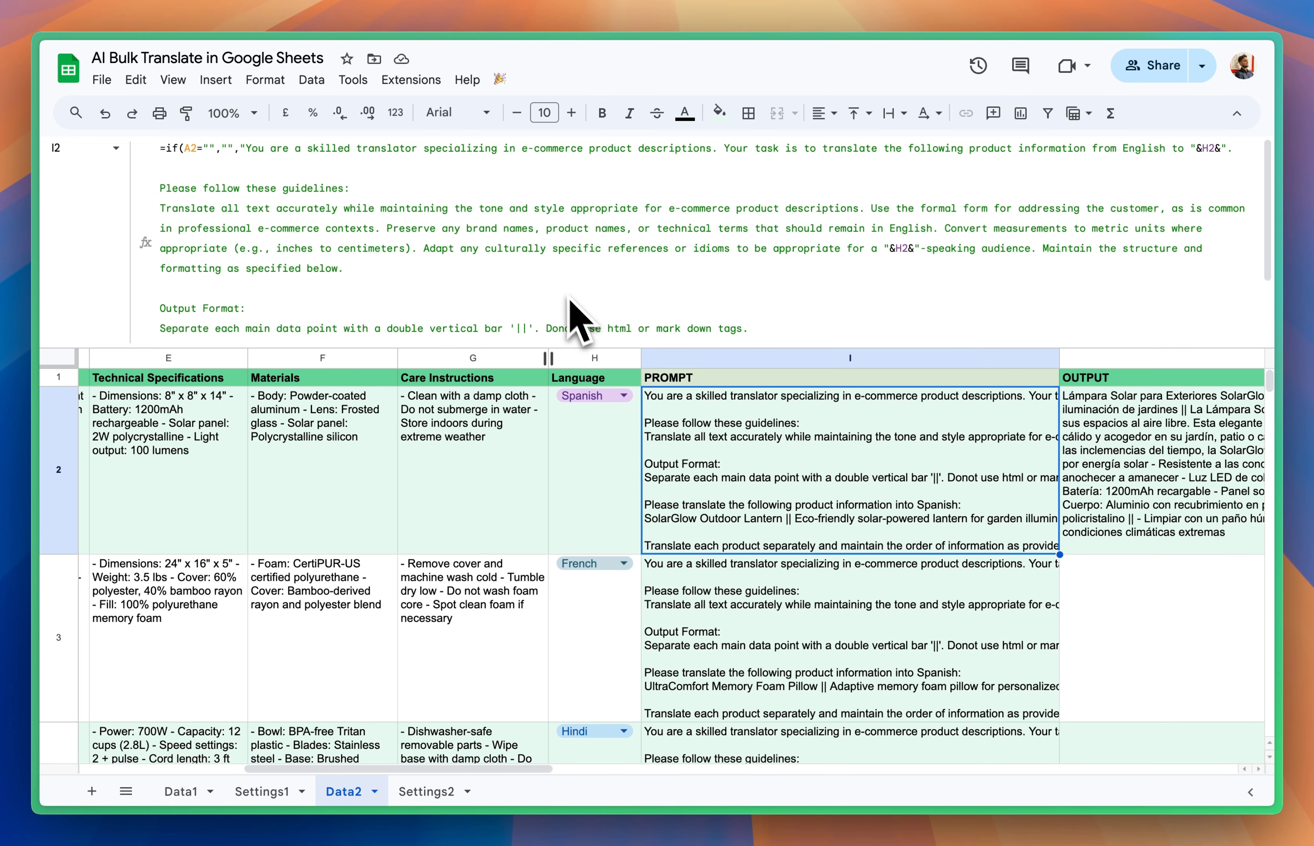
click(893, 254)
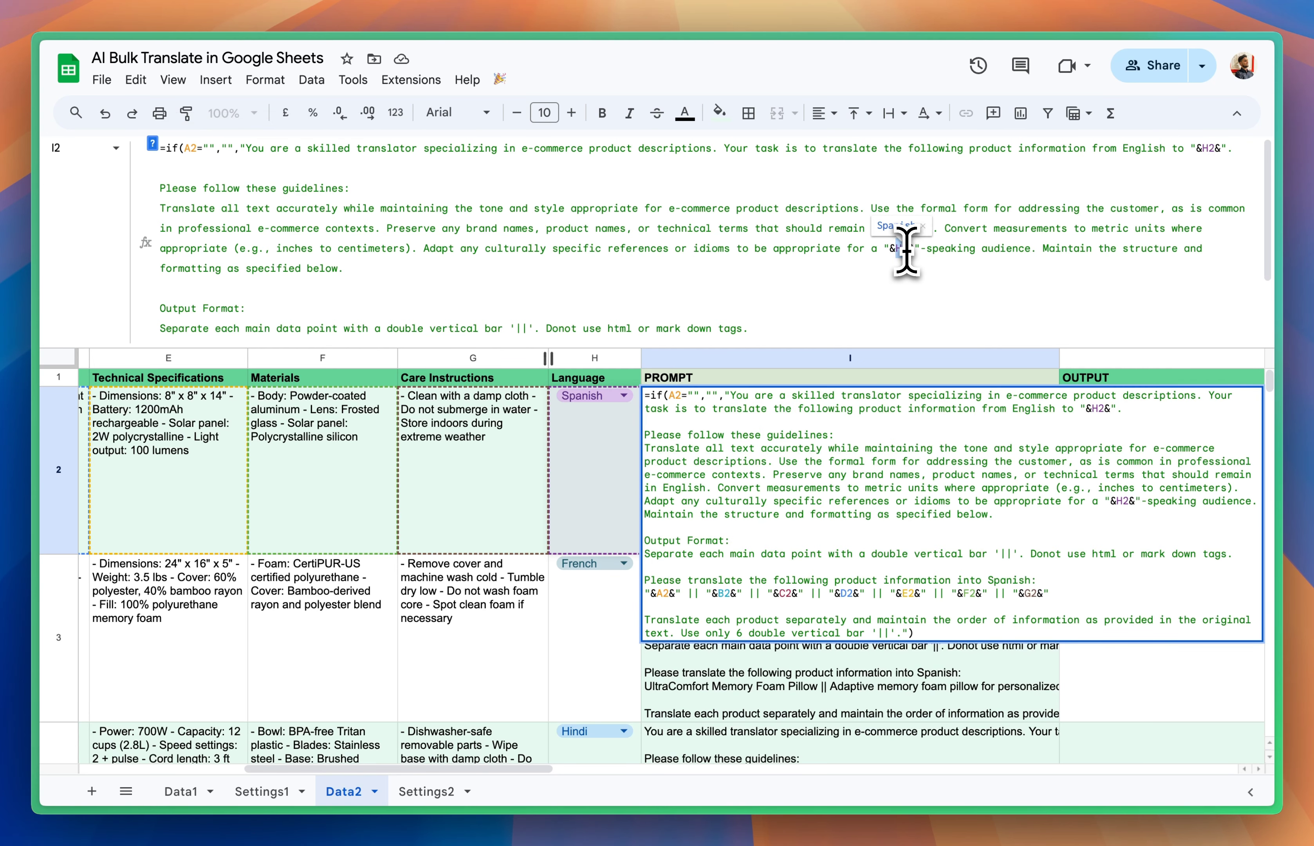
Step: Check the language reference in the I3 prompt formula, shrink the formula bar and leave the cell unedited
click(836, 716)
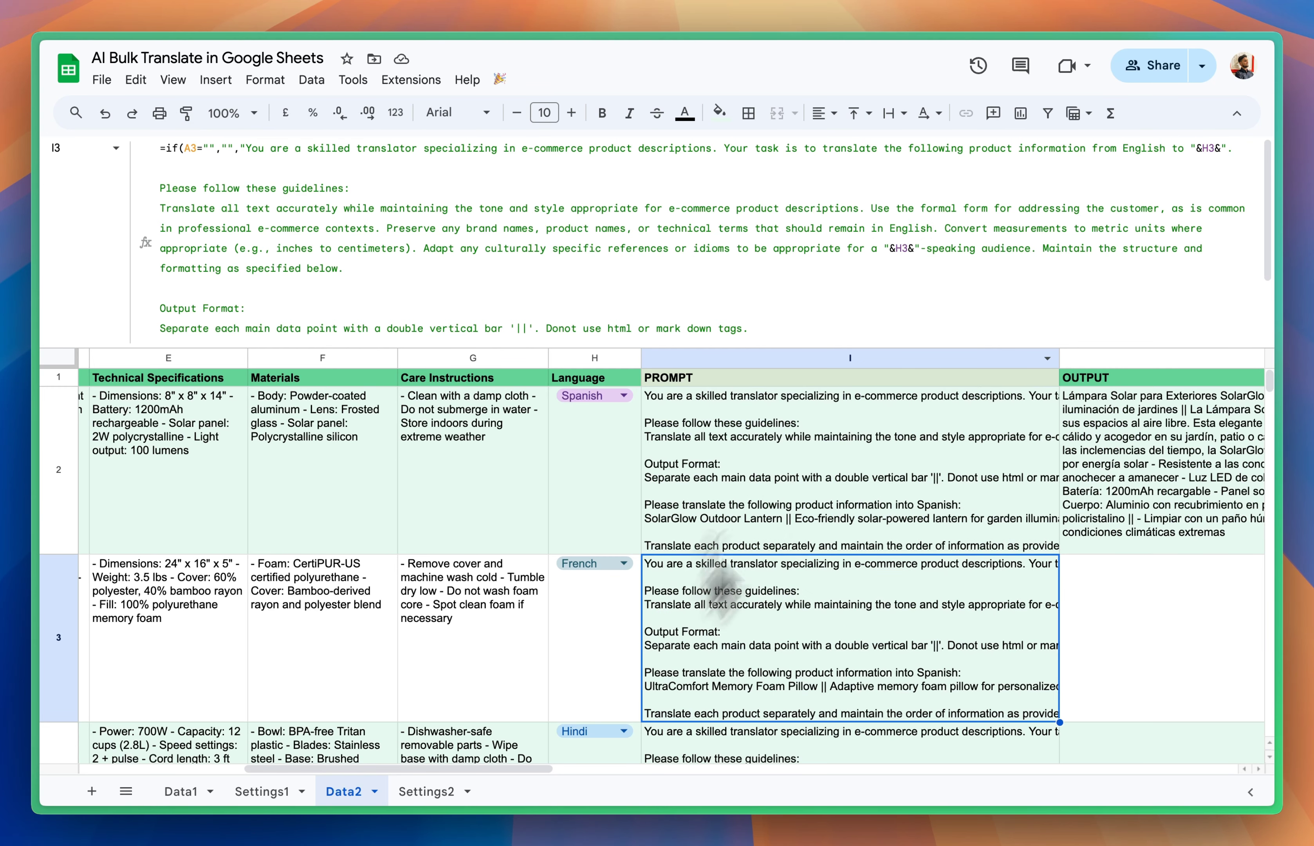
click(904, 255)
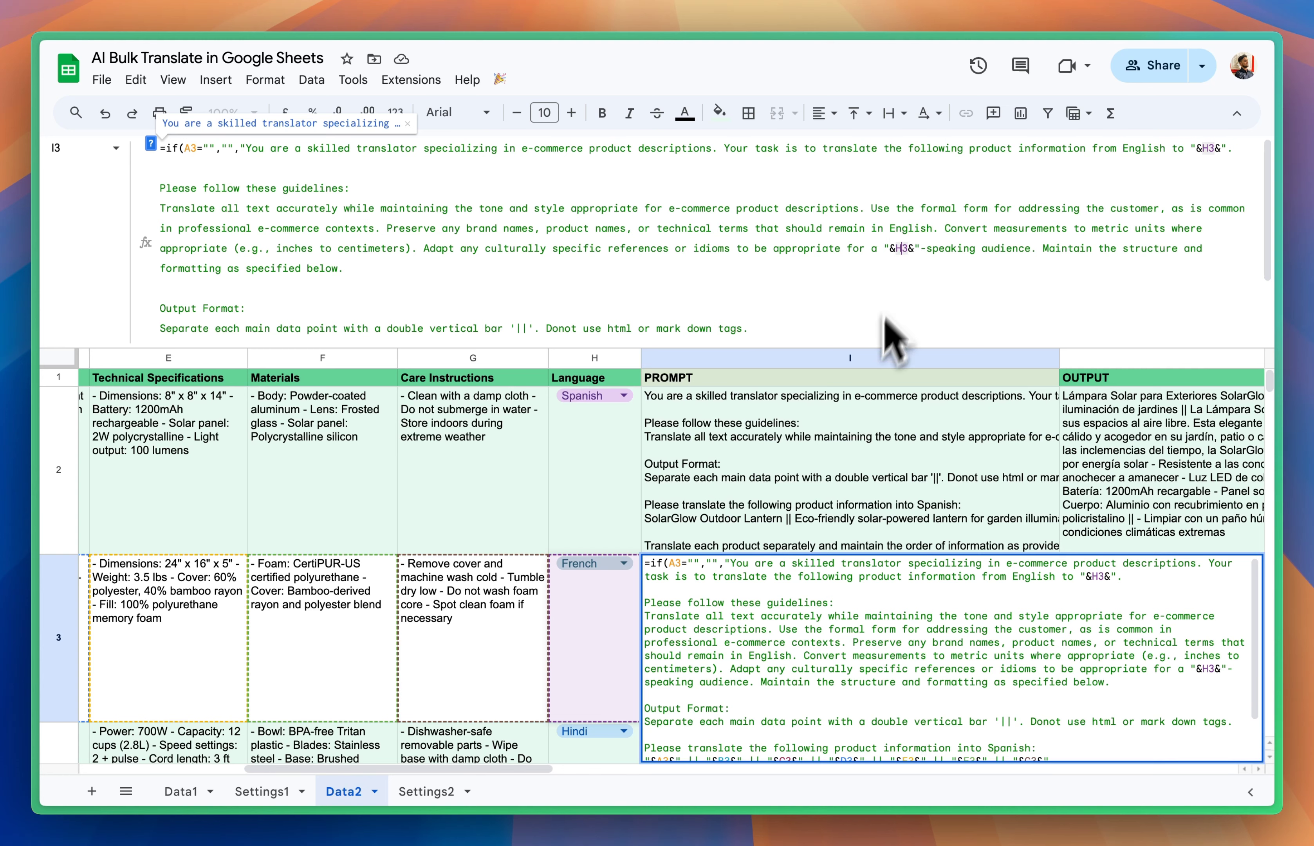
drag(874, 349, 878, 137)
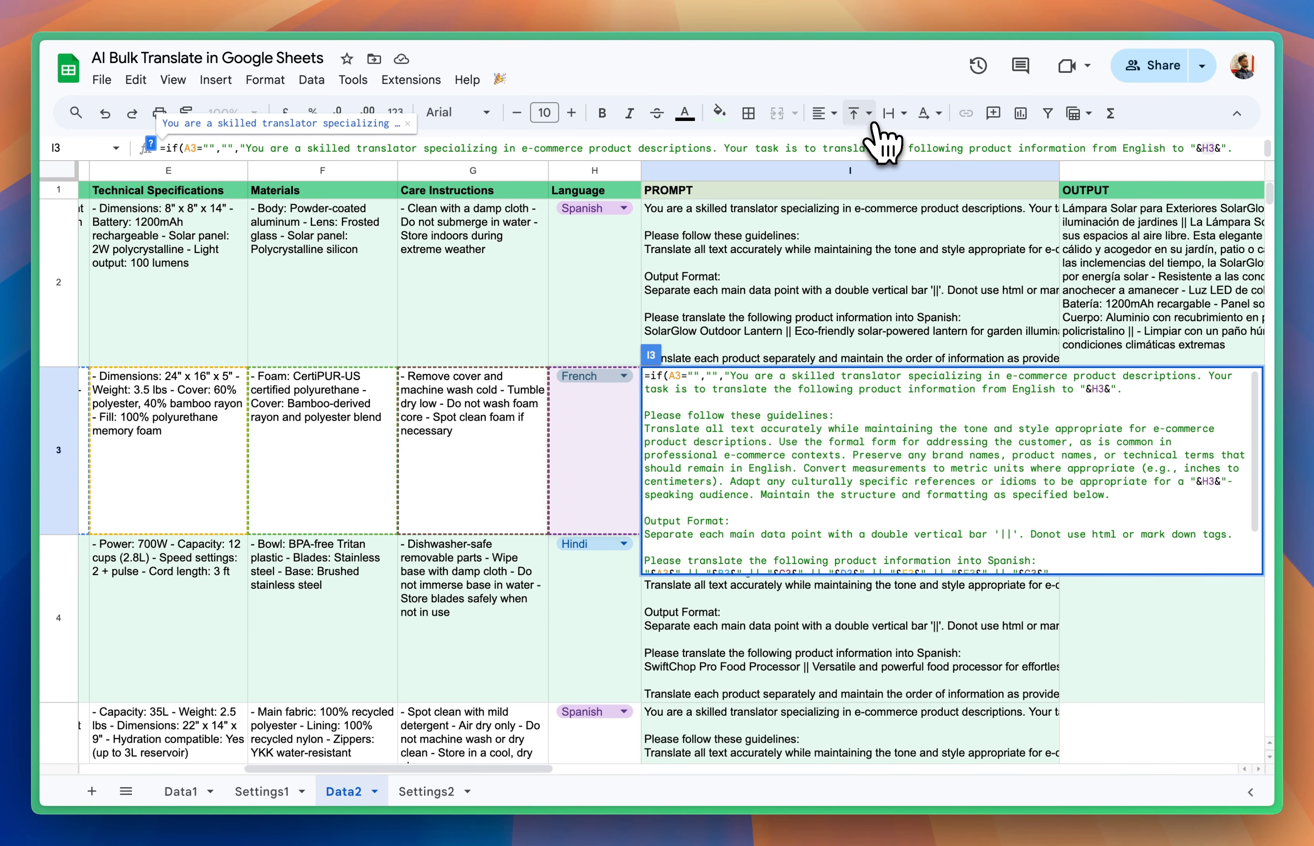
key(Escape)
Step: Open the Settings2 sheet and review the start row, last row, prompt column and output column settings
scroll(863, 504, right, 10)
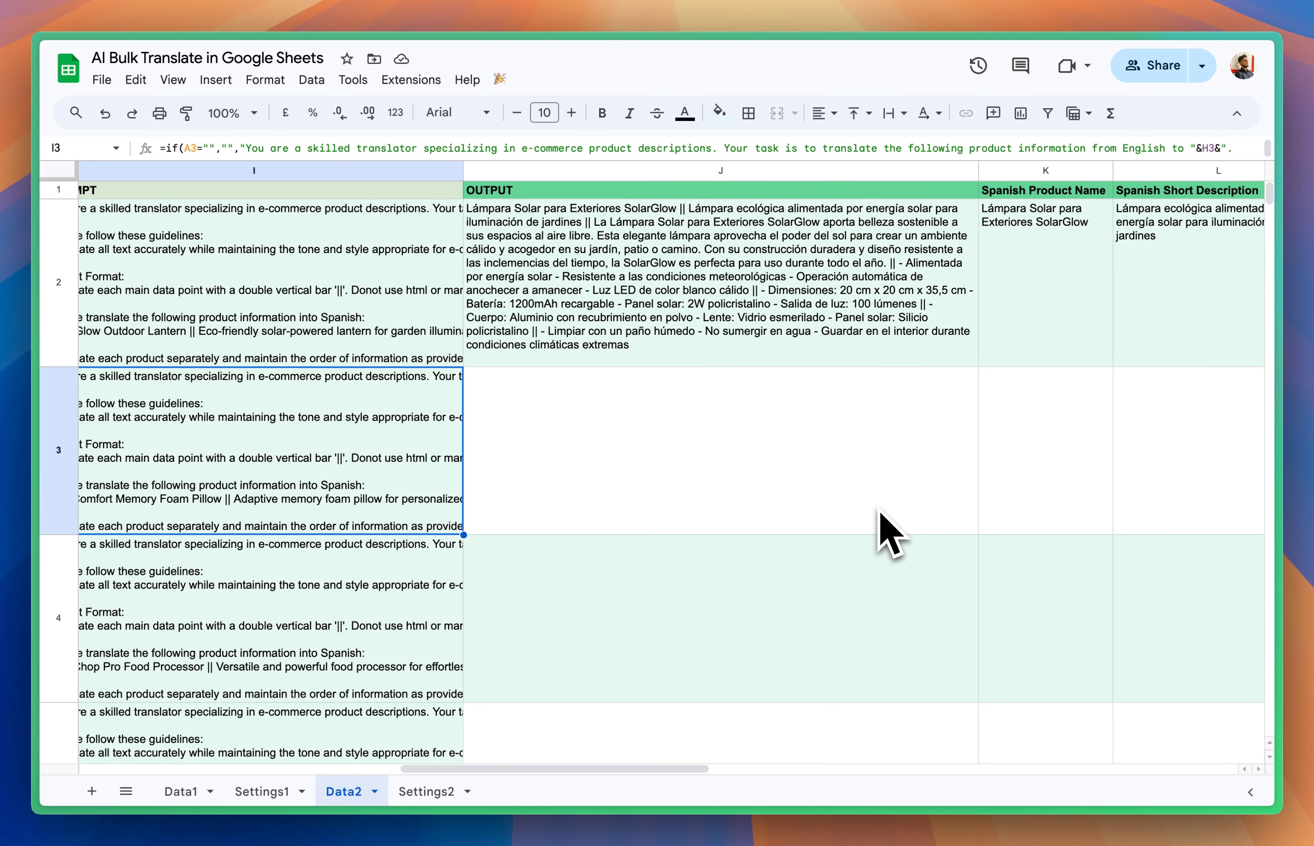
scroll(897, 522, left, 8)
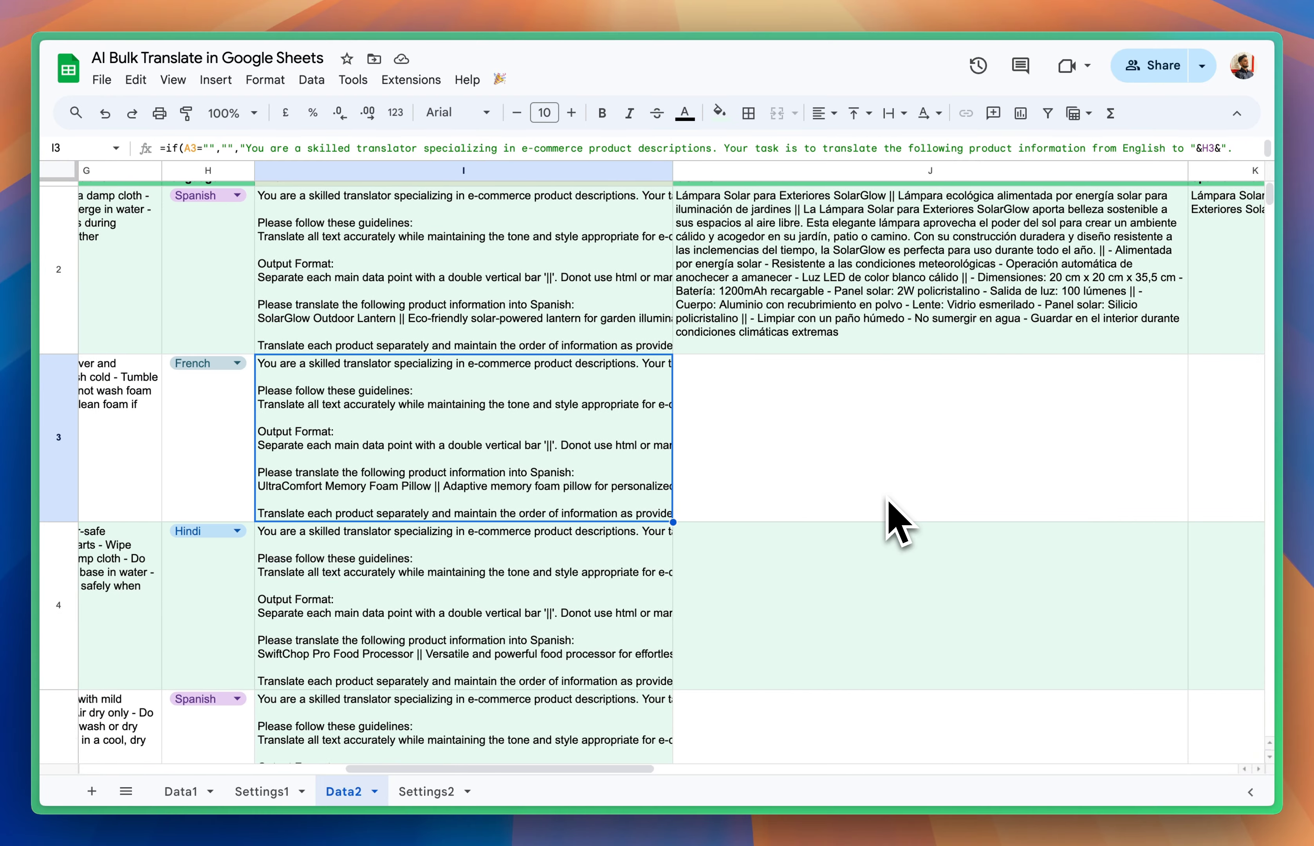
click(951, 479)
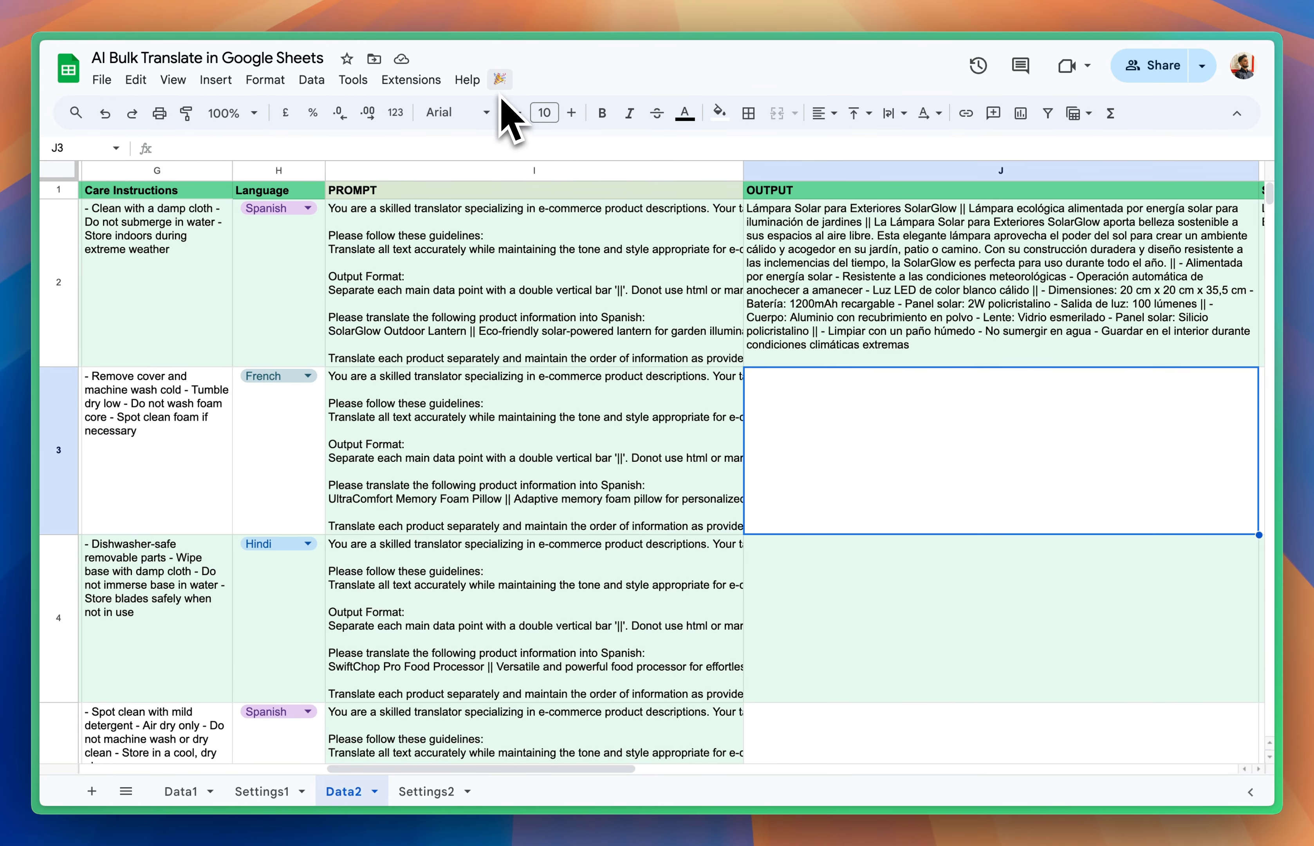
click(420, 791)
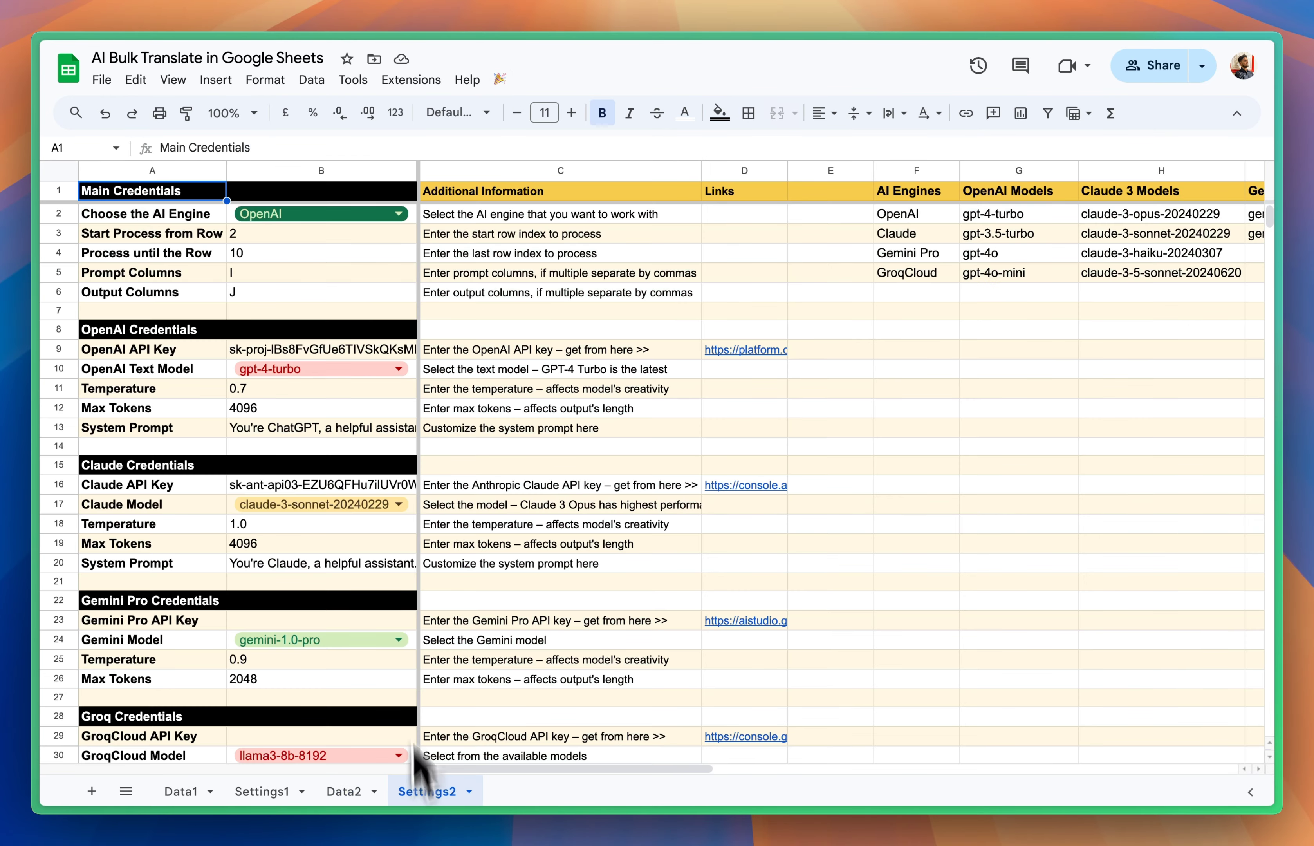
click(297, 241)
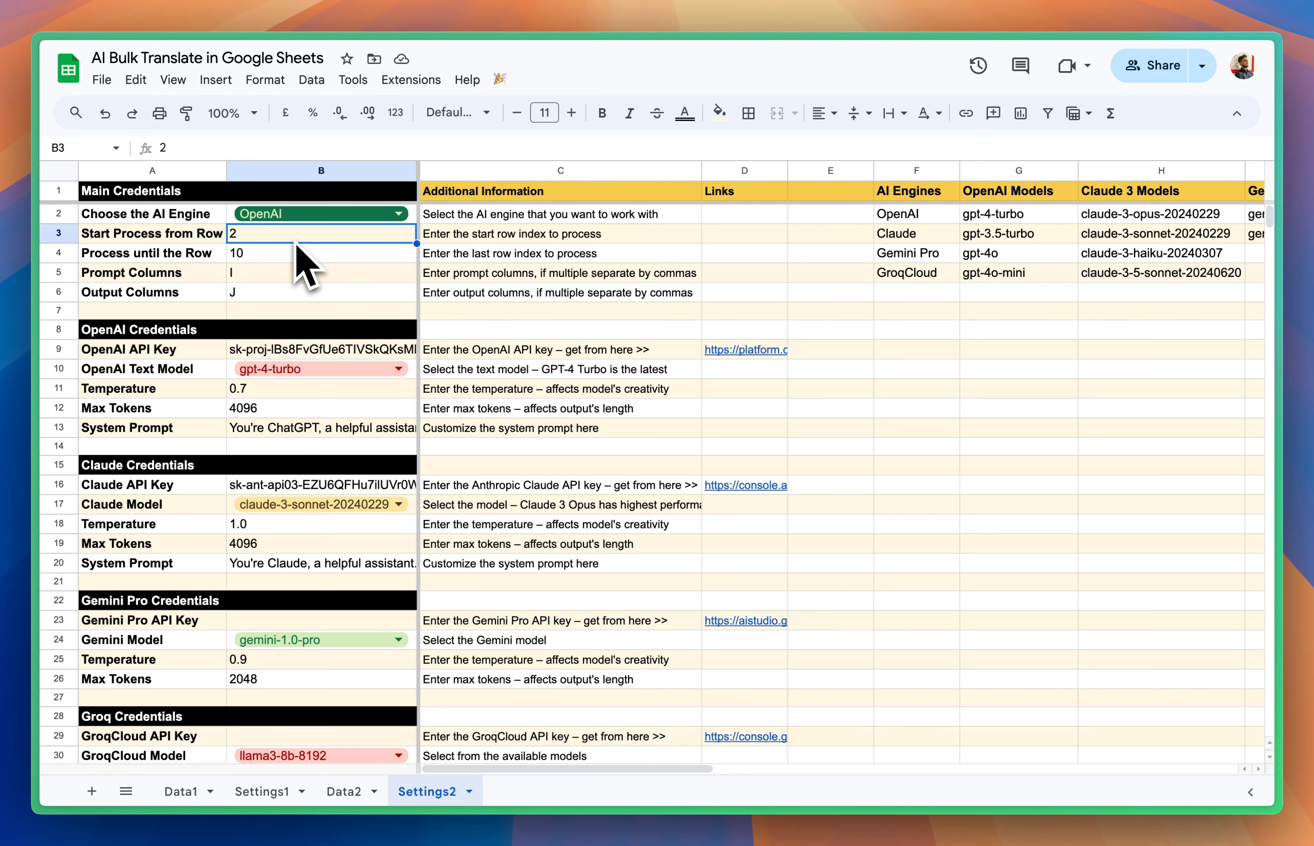
click(297, 257)
click(294, 271)
click(298, 293)
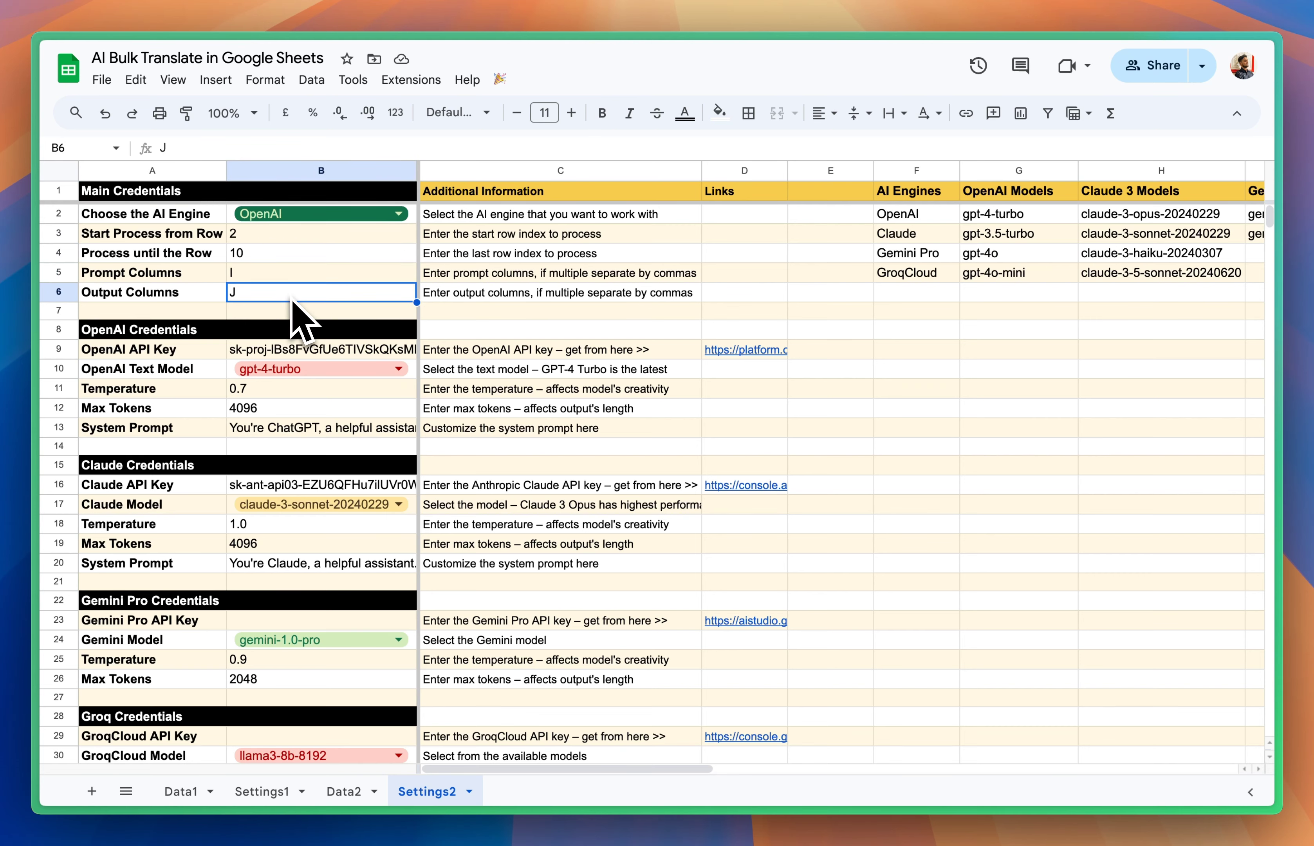
Step: Return to the Data2 sheet and check the PROMPT and OUTPUT columns against those settings
click(344, 791)
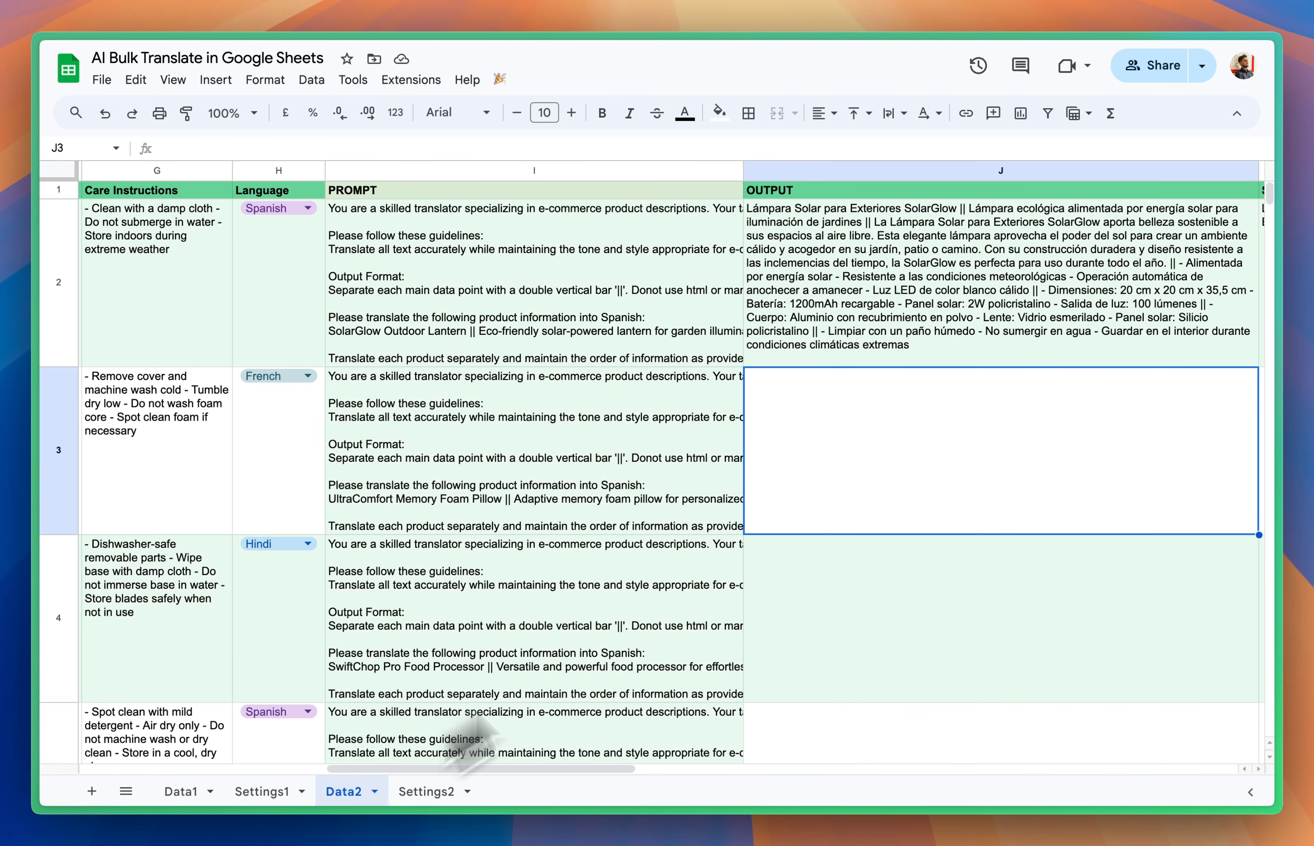
scroll(895, 447, right, 5)
click(481, 332)
click(669, 291)
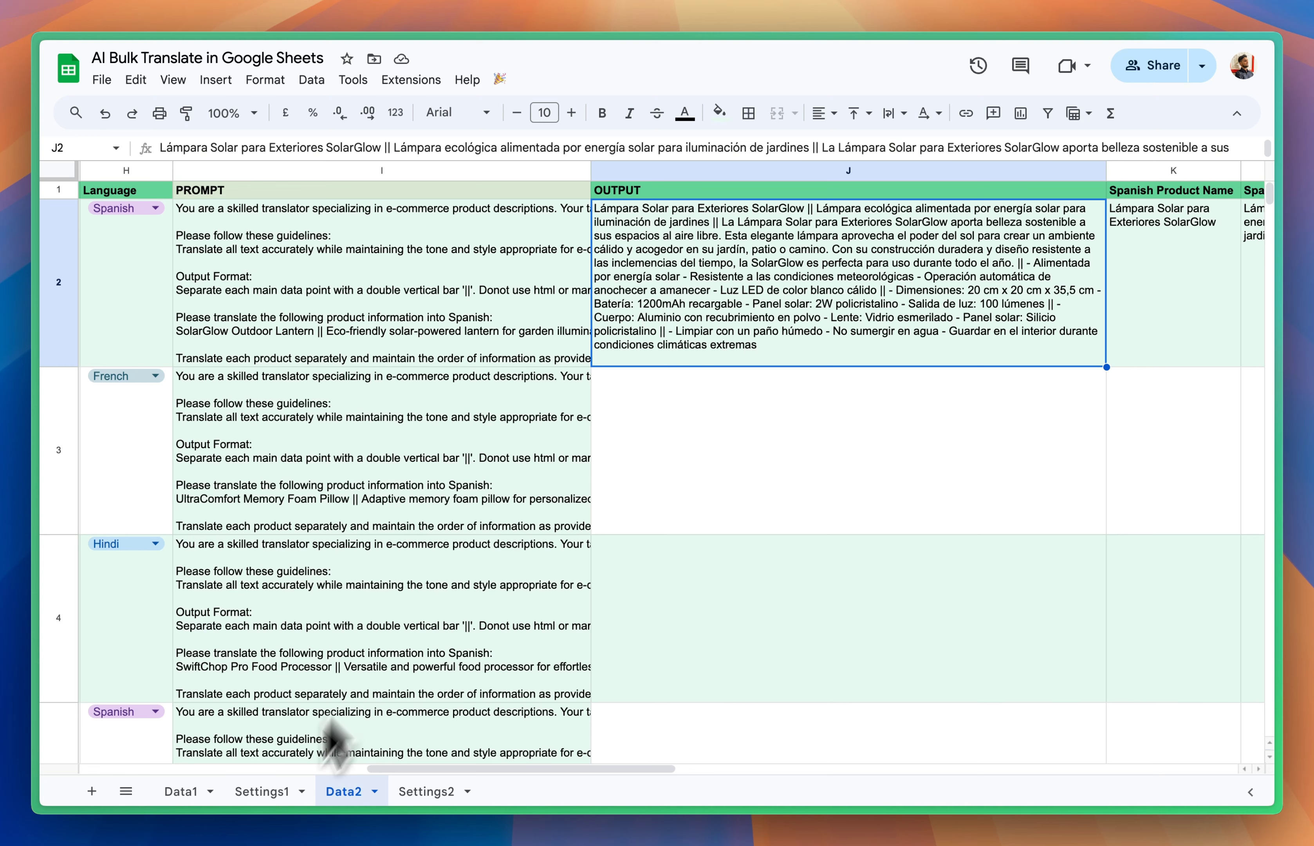
Step: Set the OpenAI Text Model in the Settings2 sheet to gpt-4o-mini
click(426, 791)
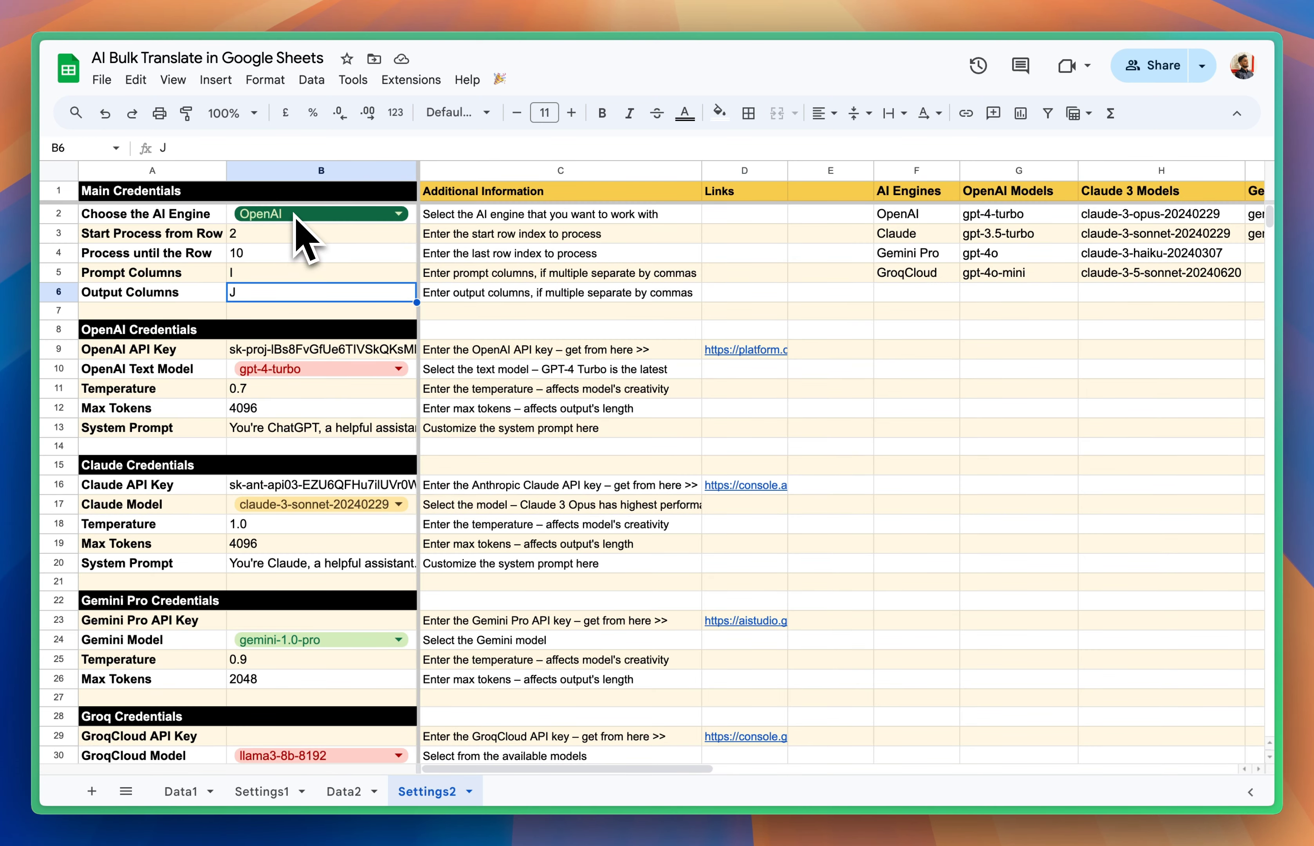
click(298, 369)
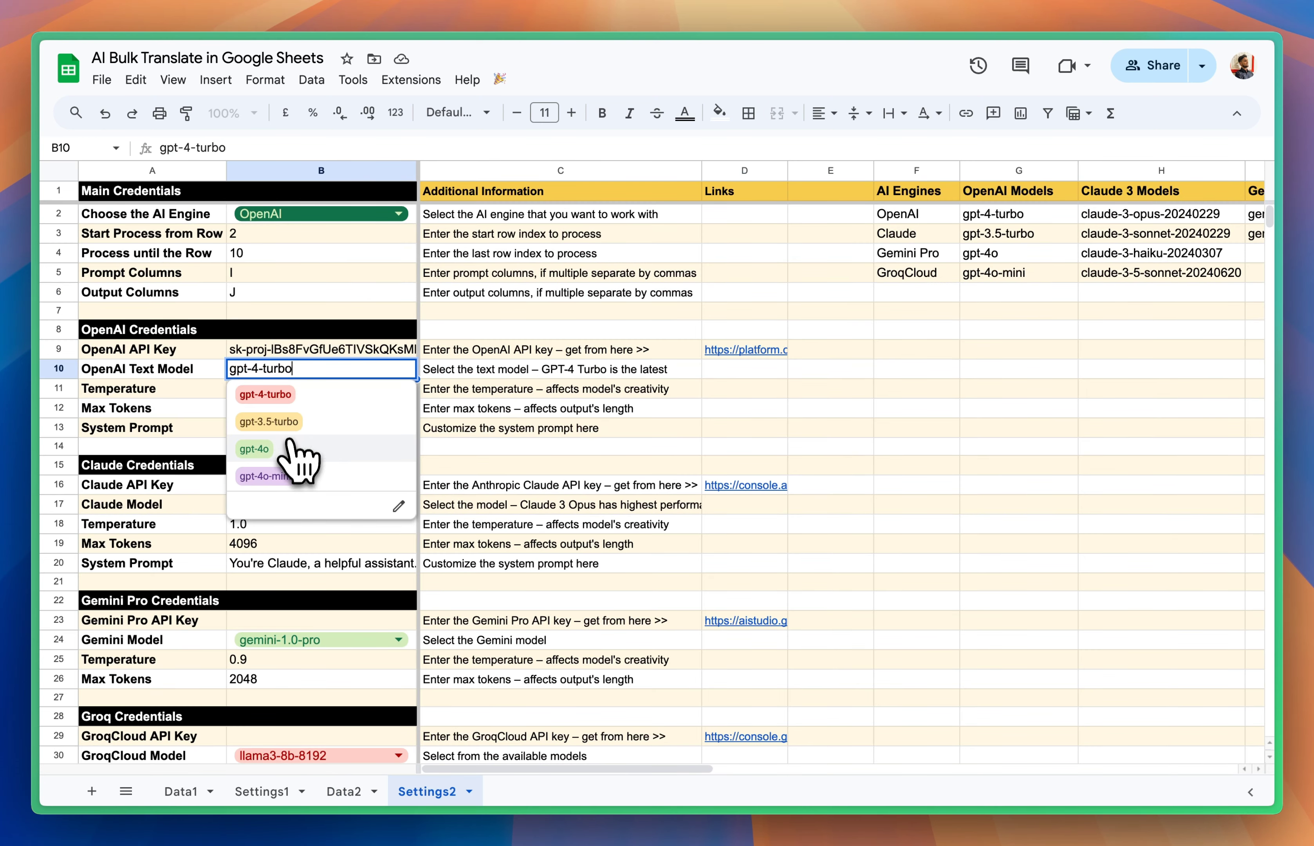
click(289, 477)
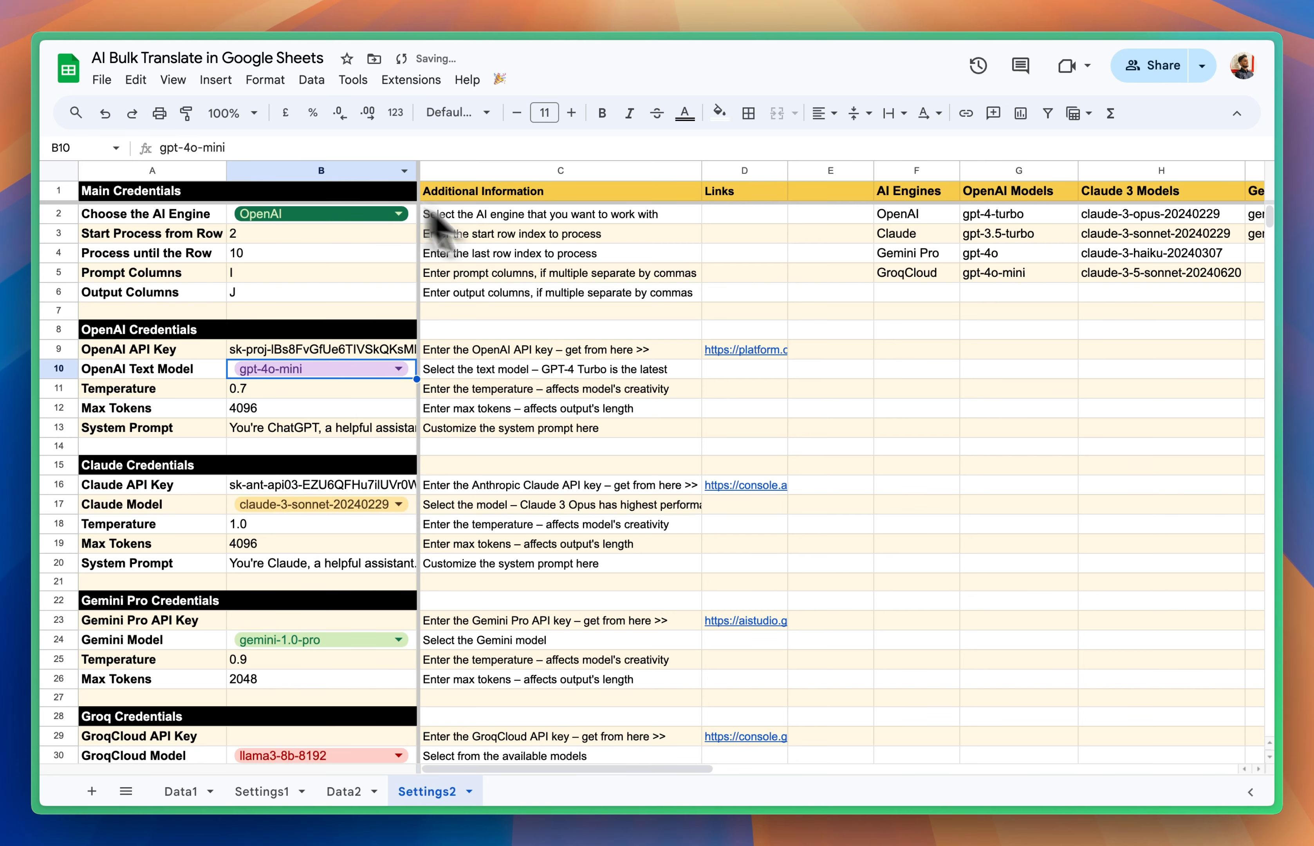
Step: Run the Multi-AI script on the Data2 sheet to translate the remaining product prompts
click(347, 791)
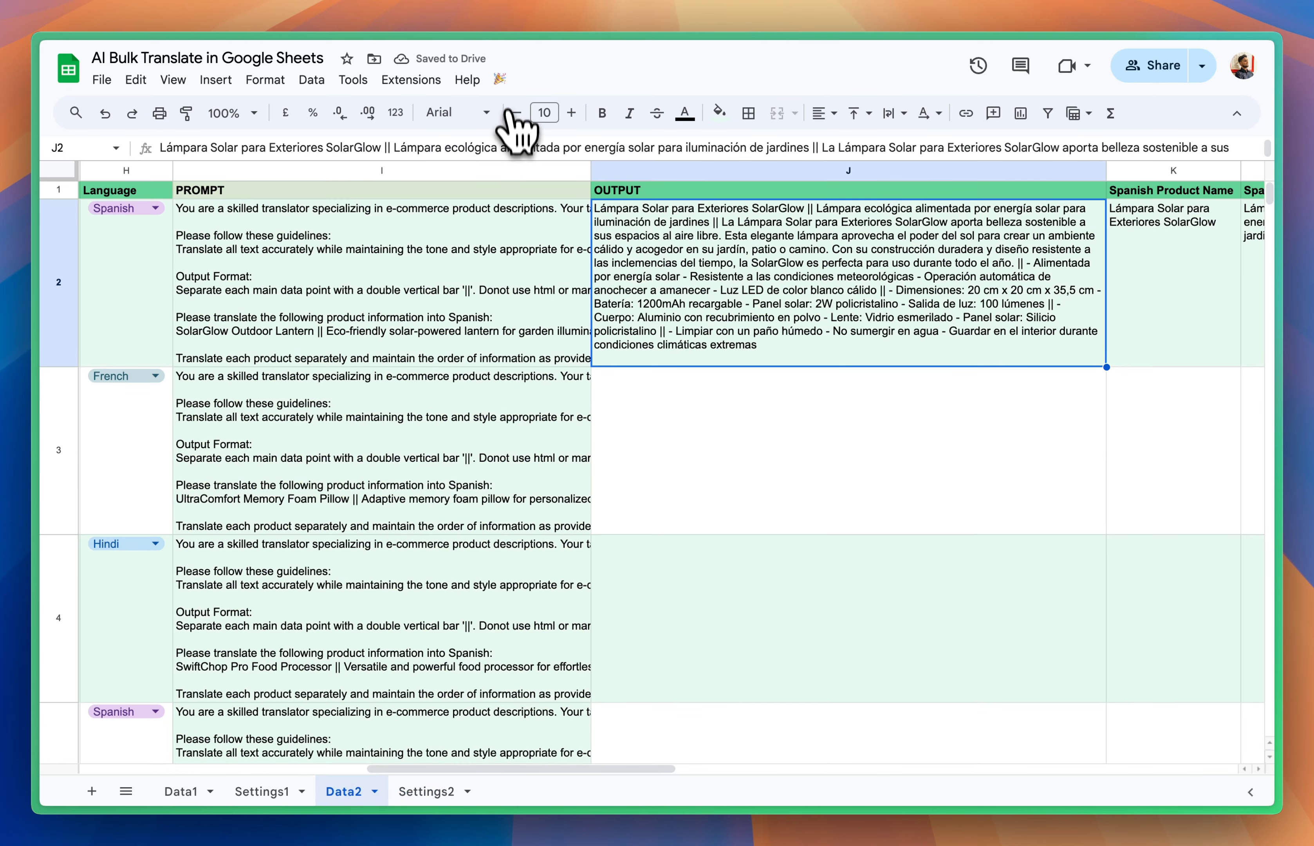
click(500, 79)
click(559, 135)
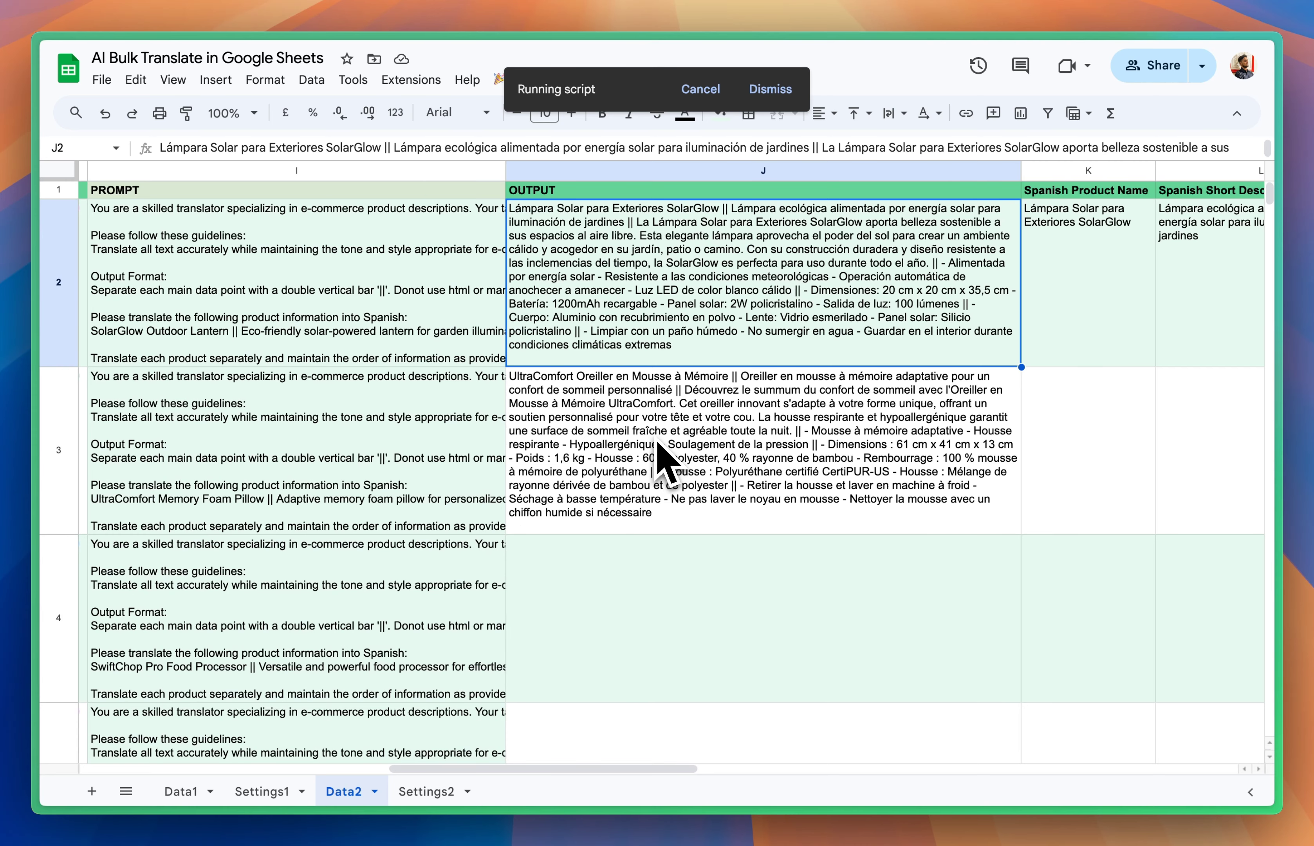
Step: Fill the output-splitting formula from K2 down to K5
scroll(663, 455, right, 5)
click(862, 336)
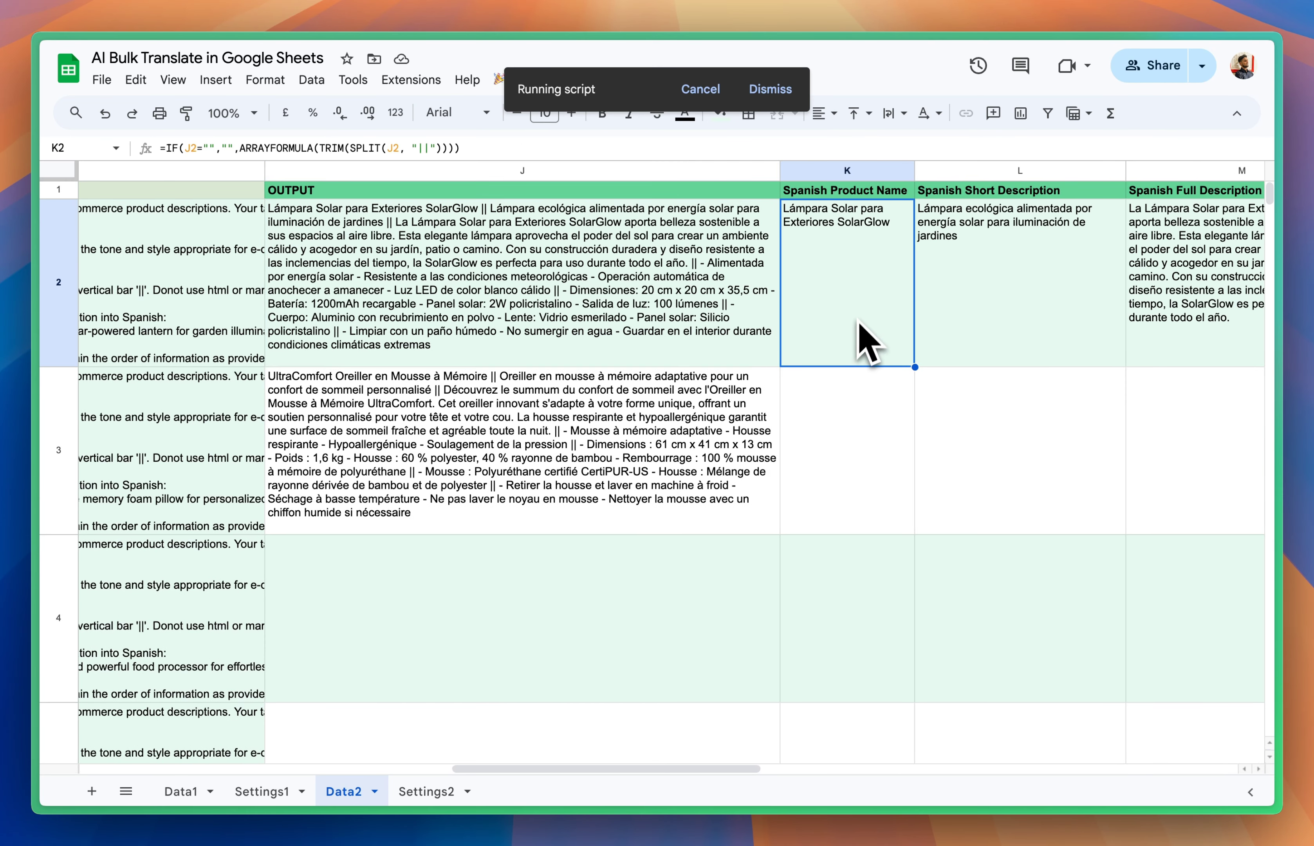
drag(914, 366, 912, 743)
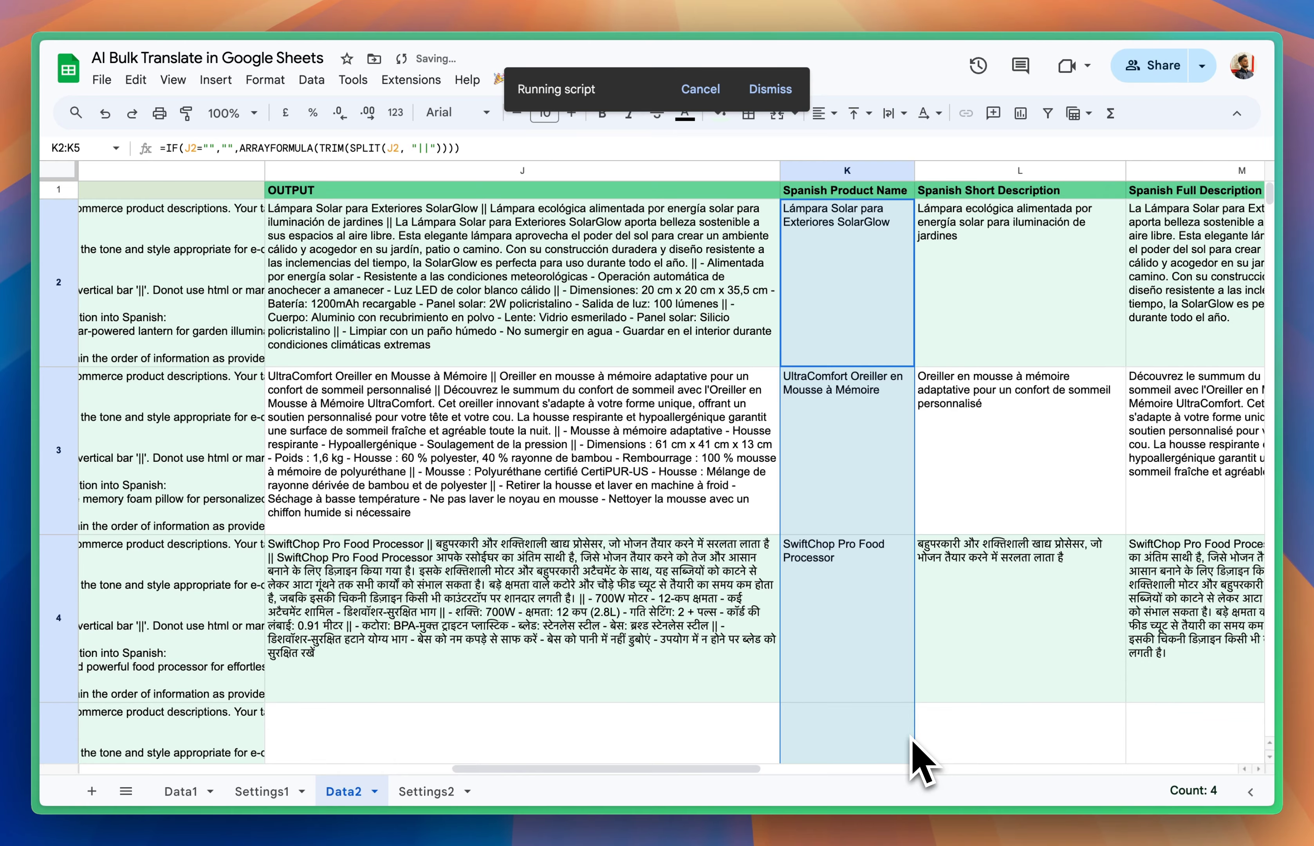
Step: Examine the translated outputs and split fields down to row 5, and the Language and PROMPT cells in row 6
scroll(988, 643, right, 3)
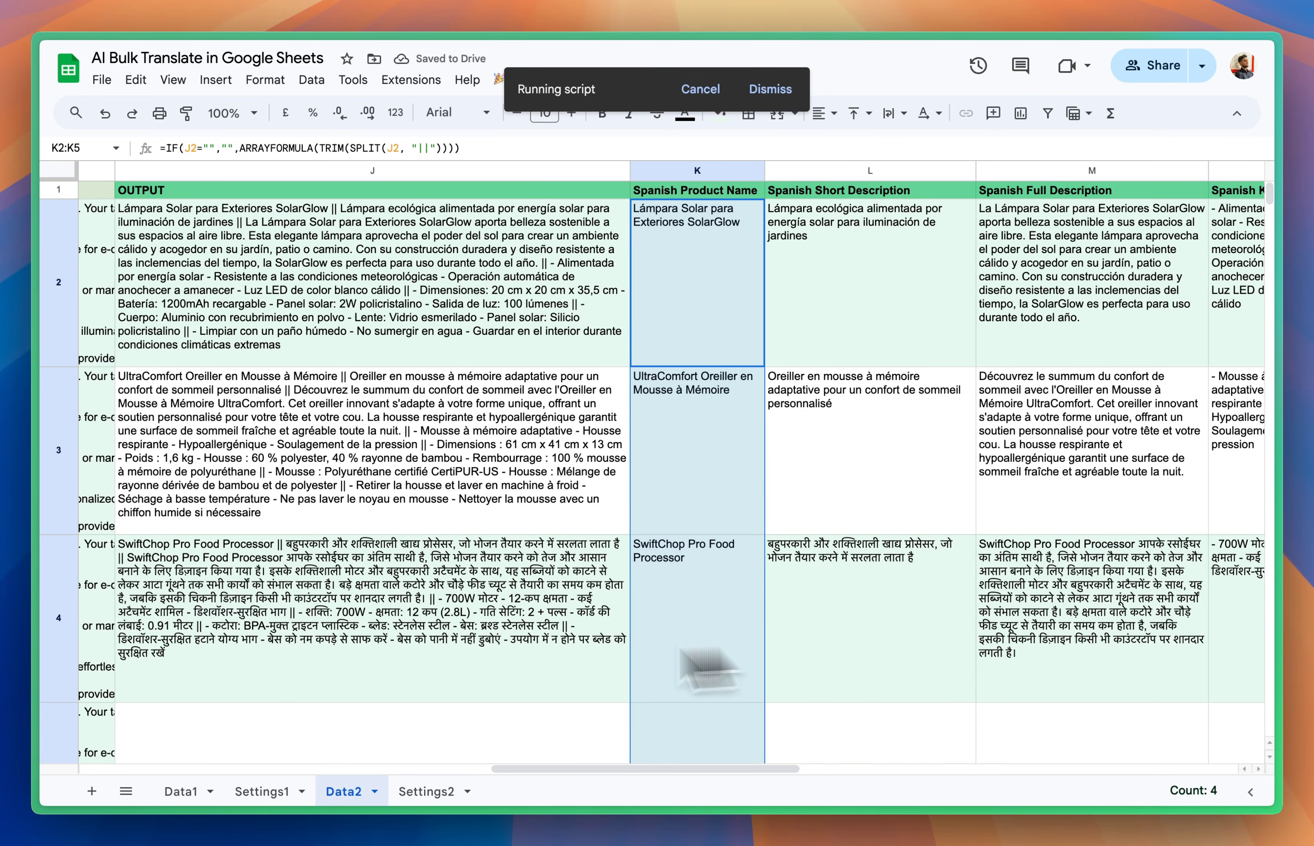
click(401, 660)
scroll(836, 621, right, 4)
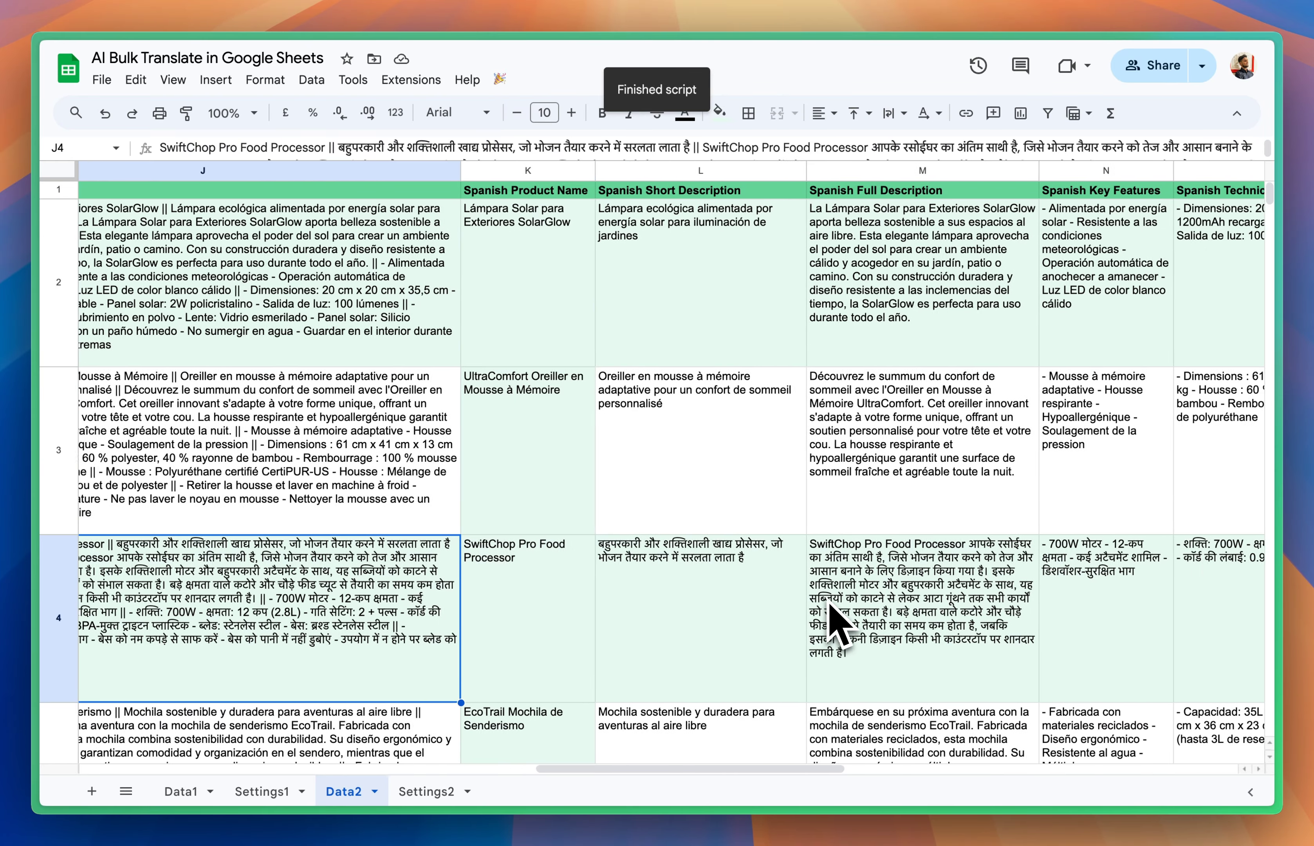
scroll(837, 622, down, 6)
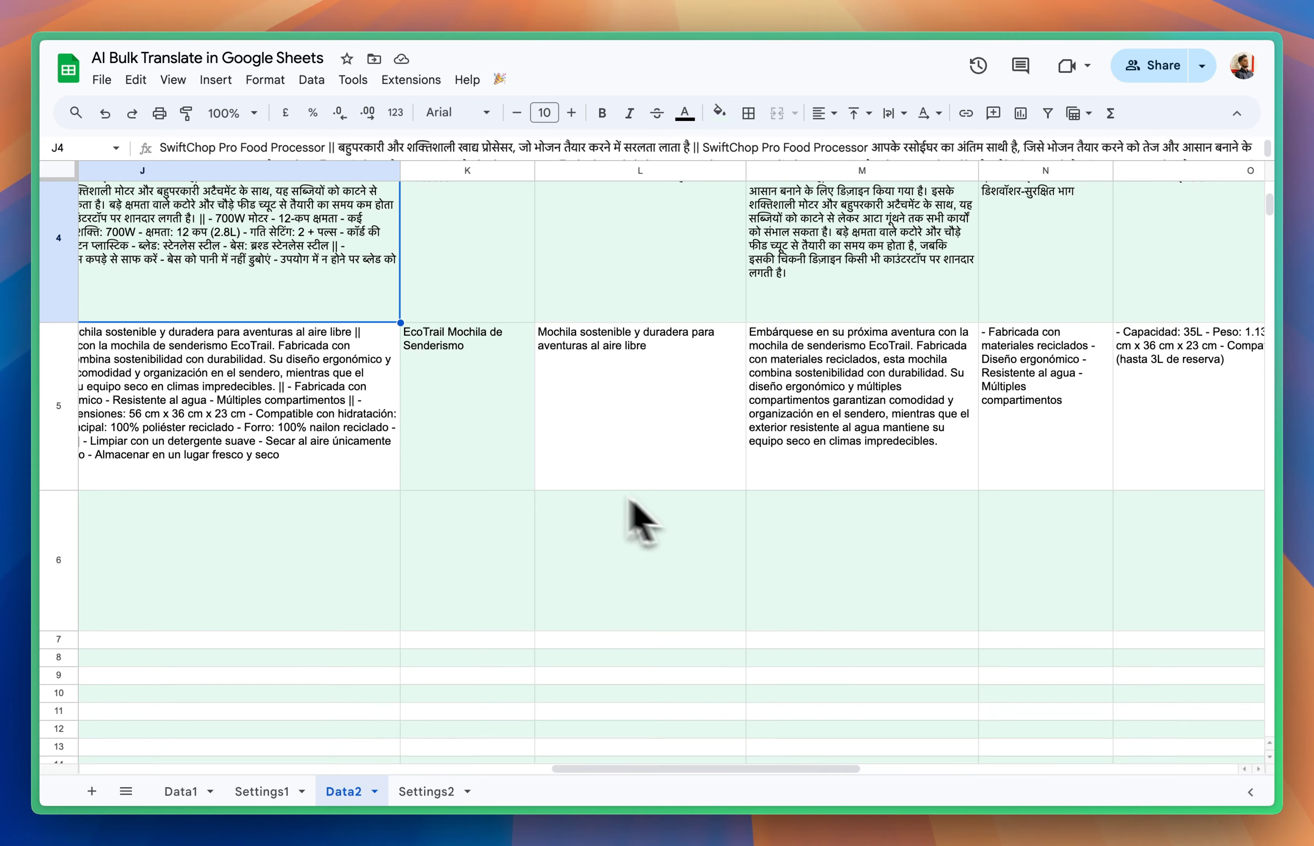
scroll(595, 505, left, 10)
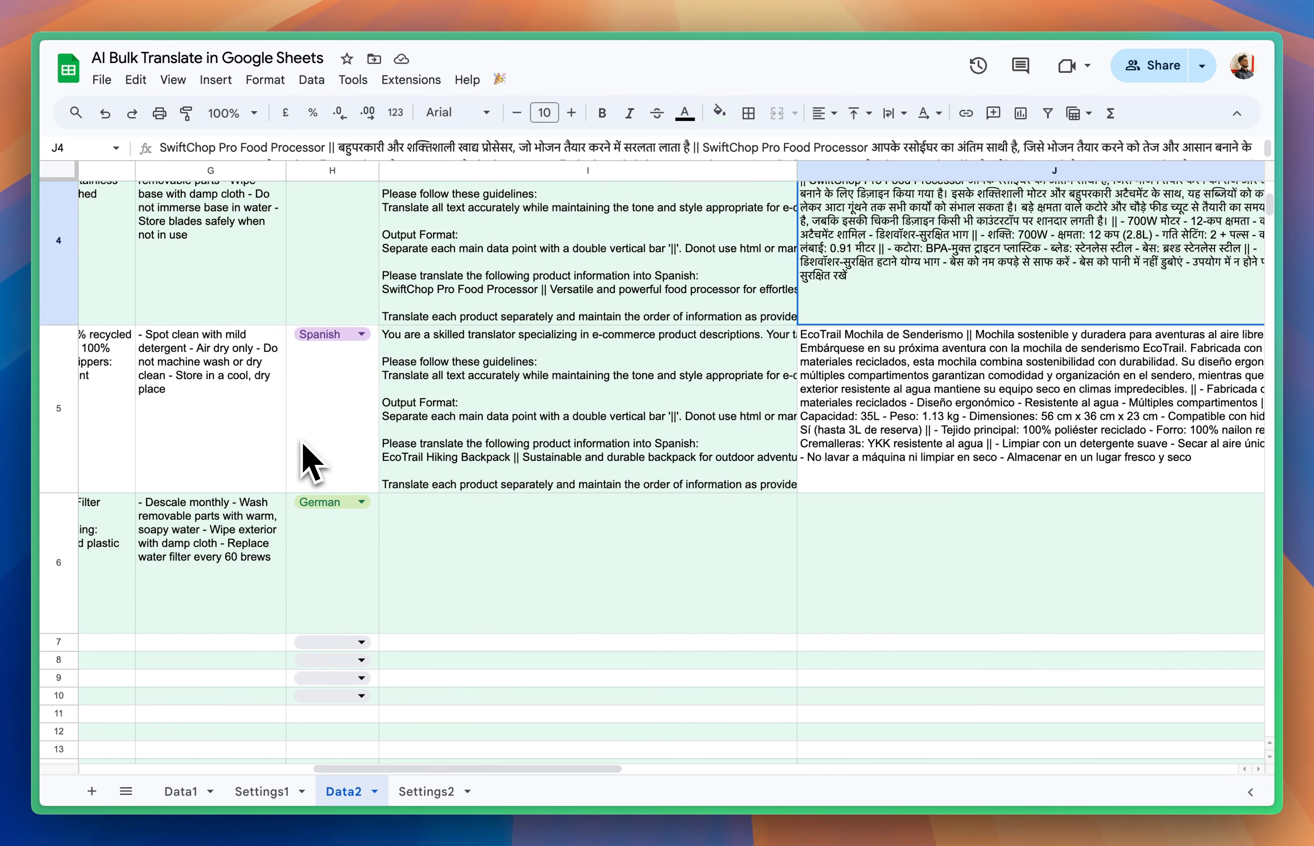
Step: Compare the English product columns on the Data2 sheet with the translated fields in columns K to Q for rows 2 to 5
click(315, 442)
scroll(331, 436, right, 7)
scroll(861, 425, right, 10)
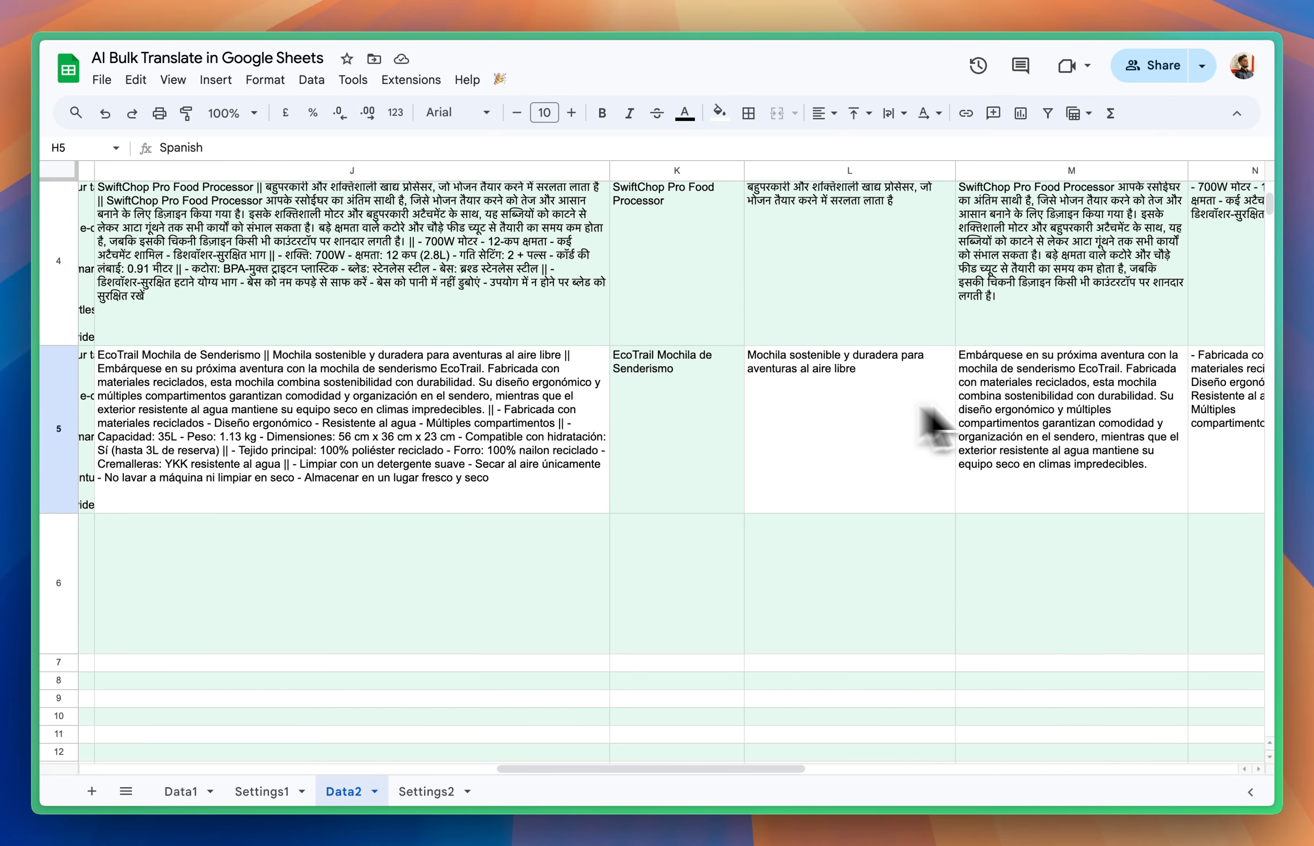
scroll(1086, 428, up, 5)
scroll(1102, 426, up, 1)
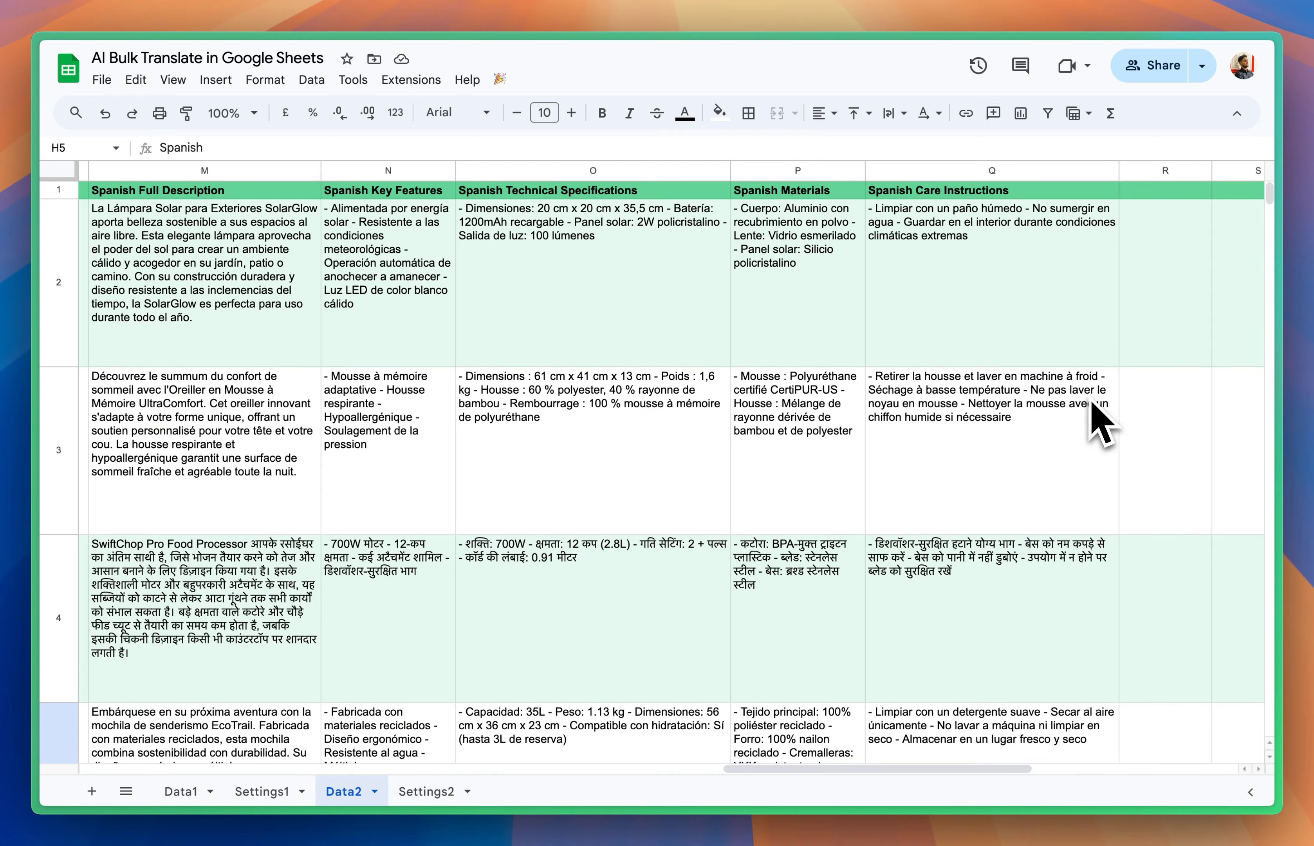
scroll(1101, 425, left, 15)
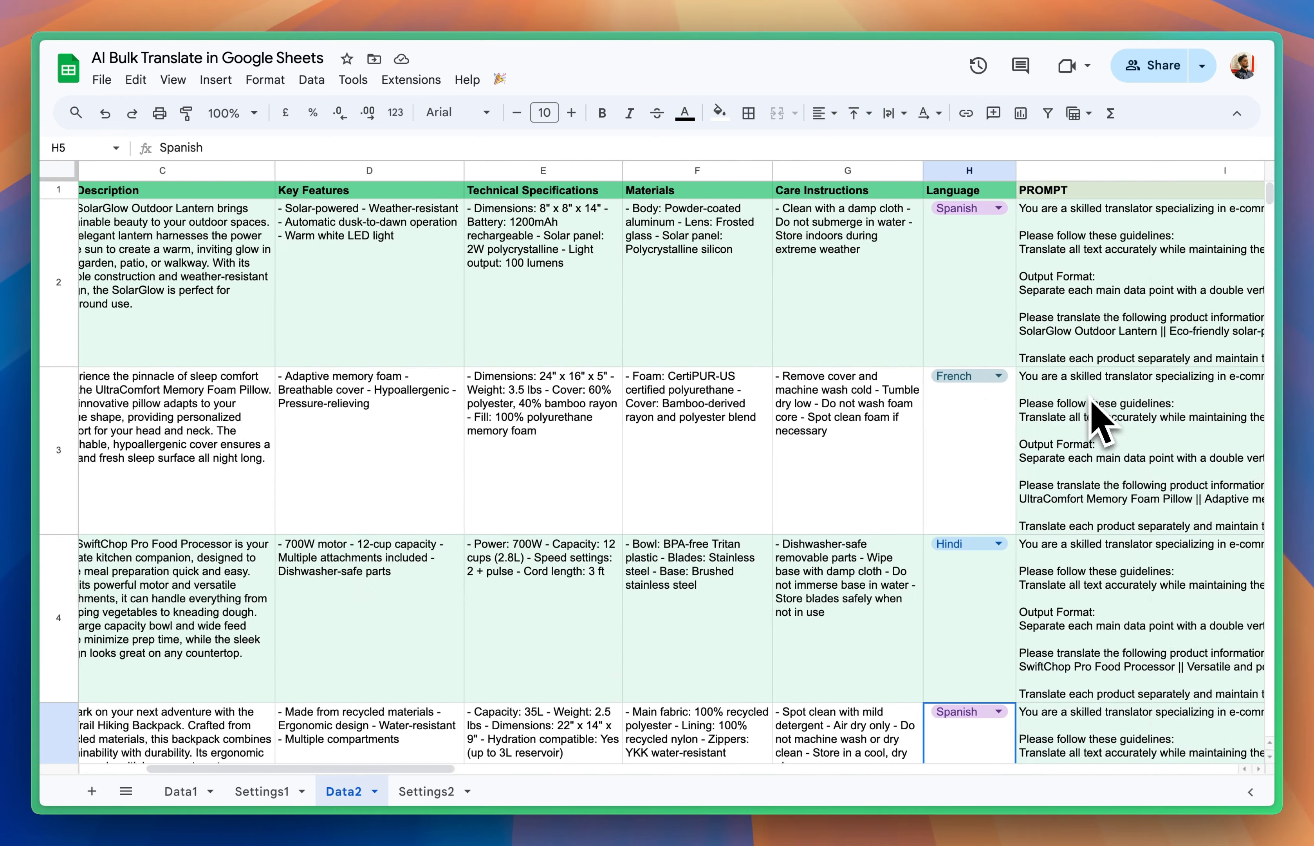
scroll(1100, 425, right, 8)
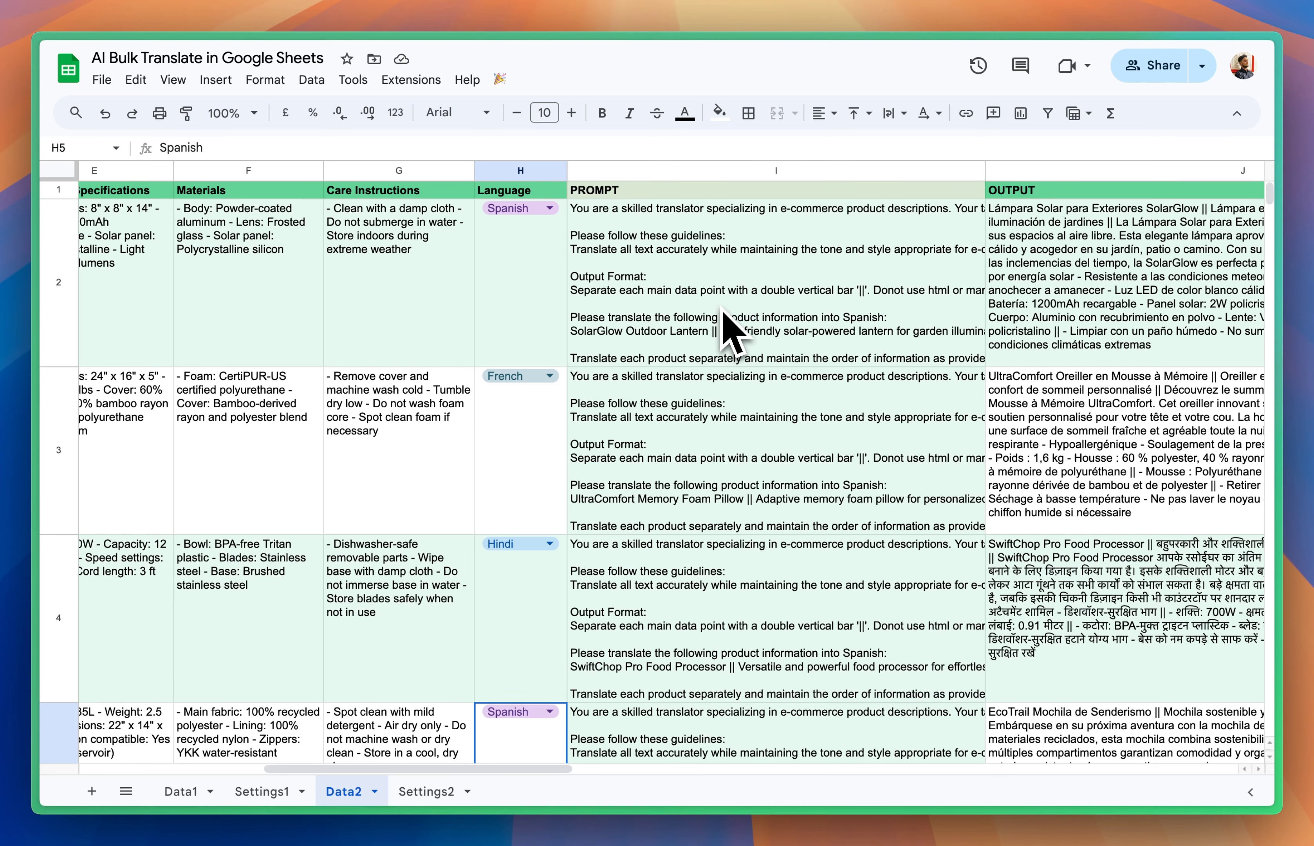
scroll(874, 332, right, 10)
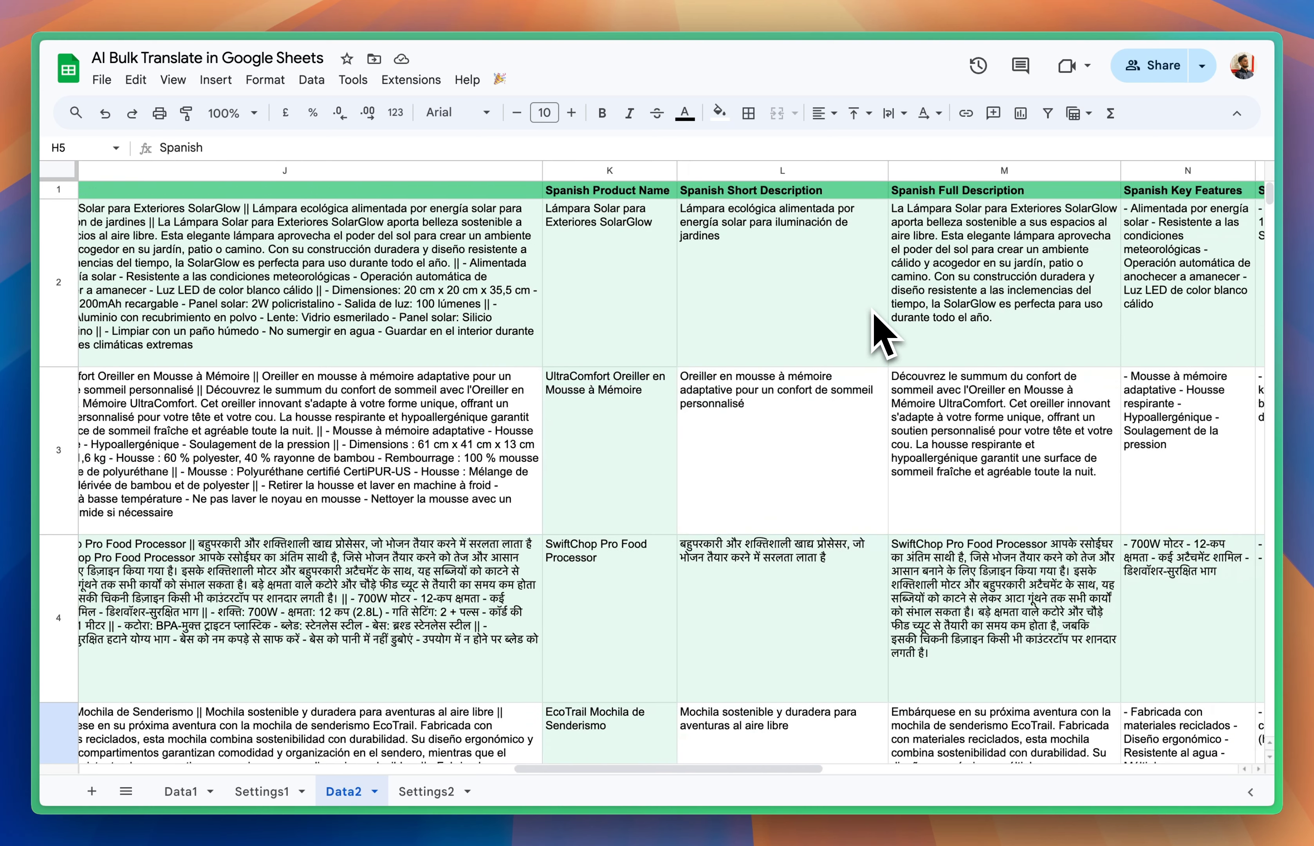
click(812, 266)
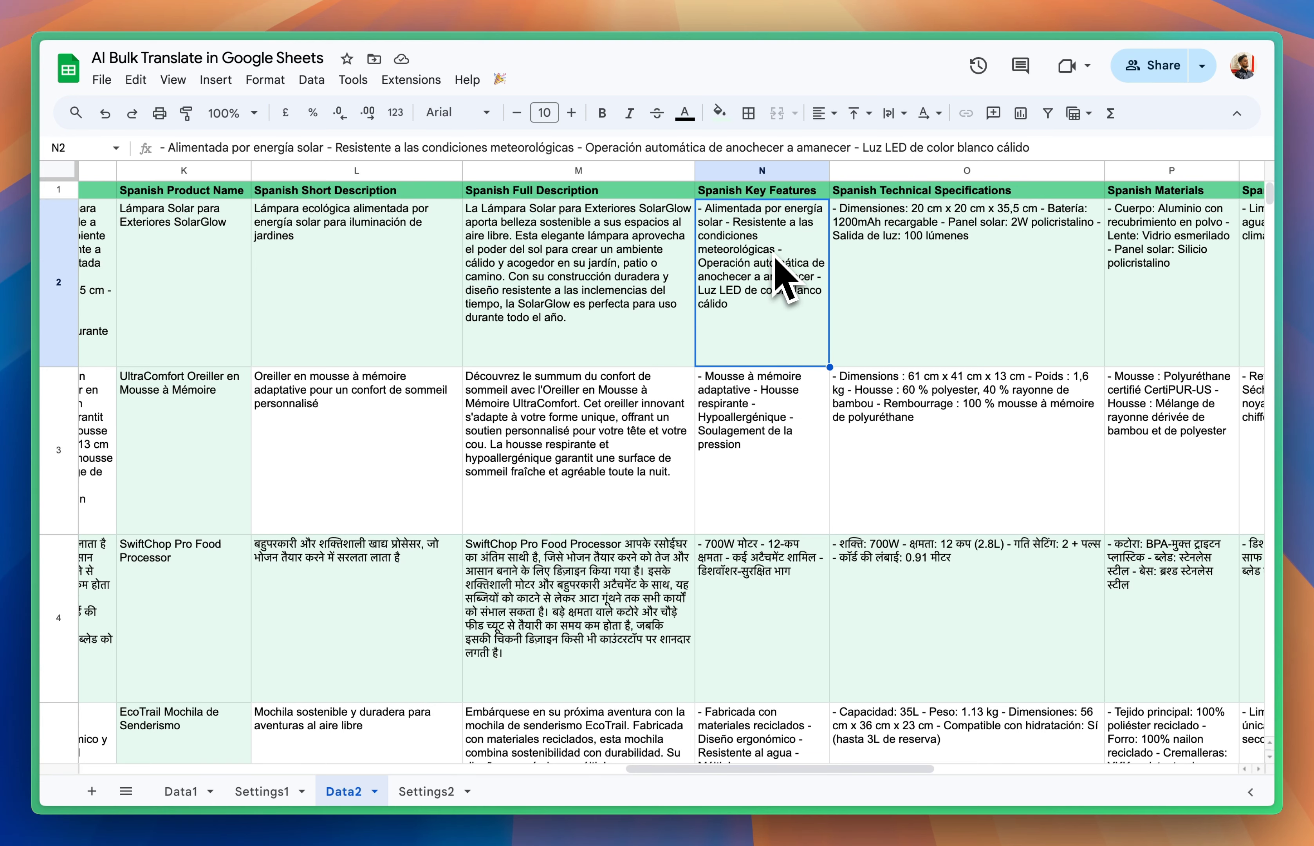
scroll(679, 271, right, 3)
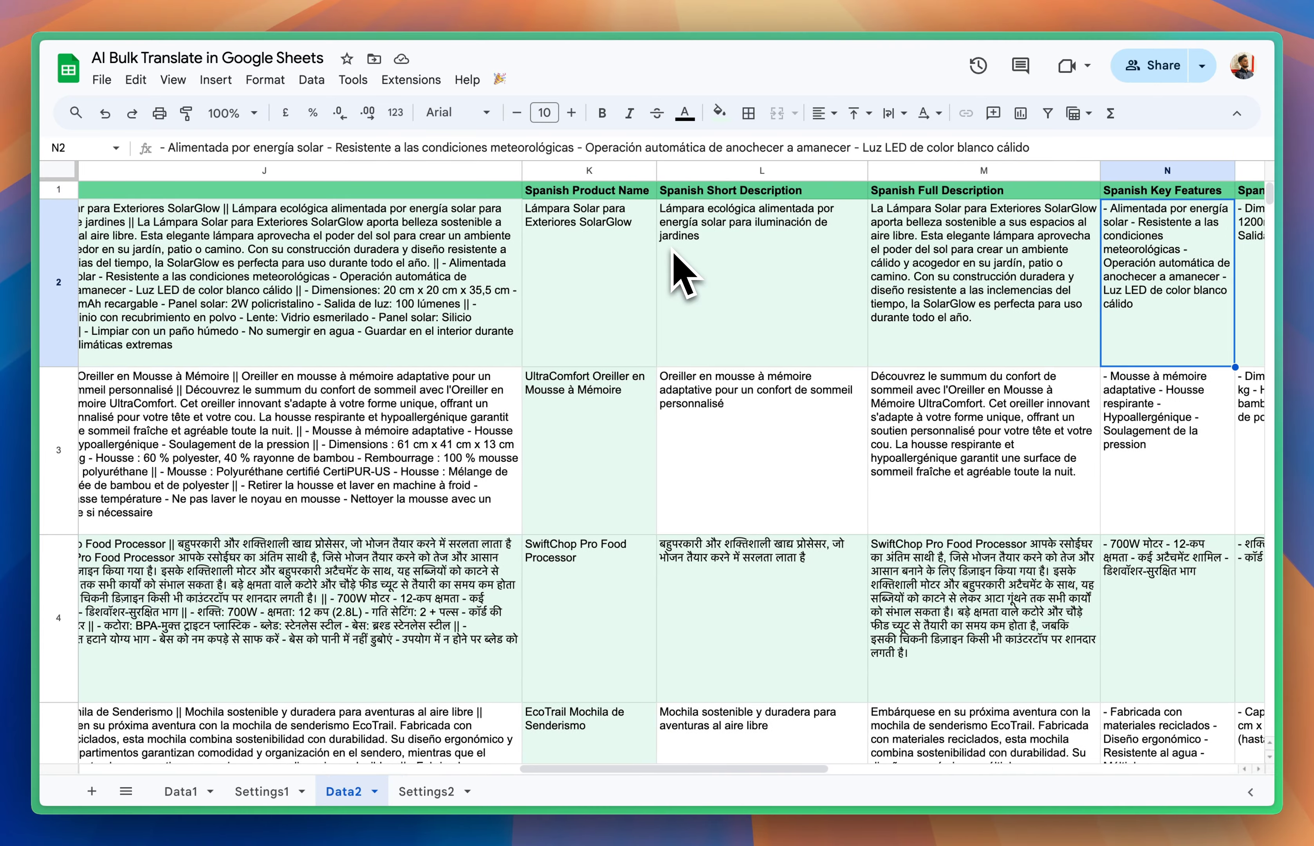
scroll(682, 270, left, 20)
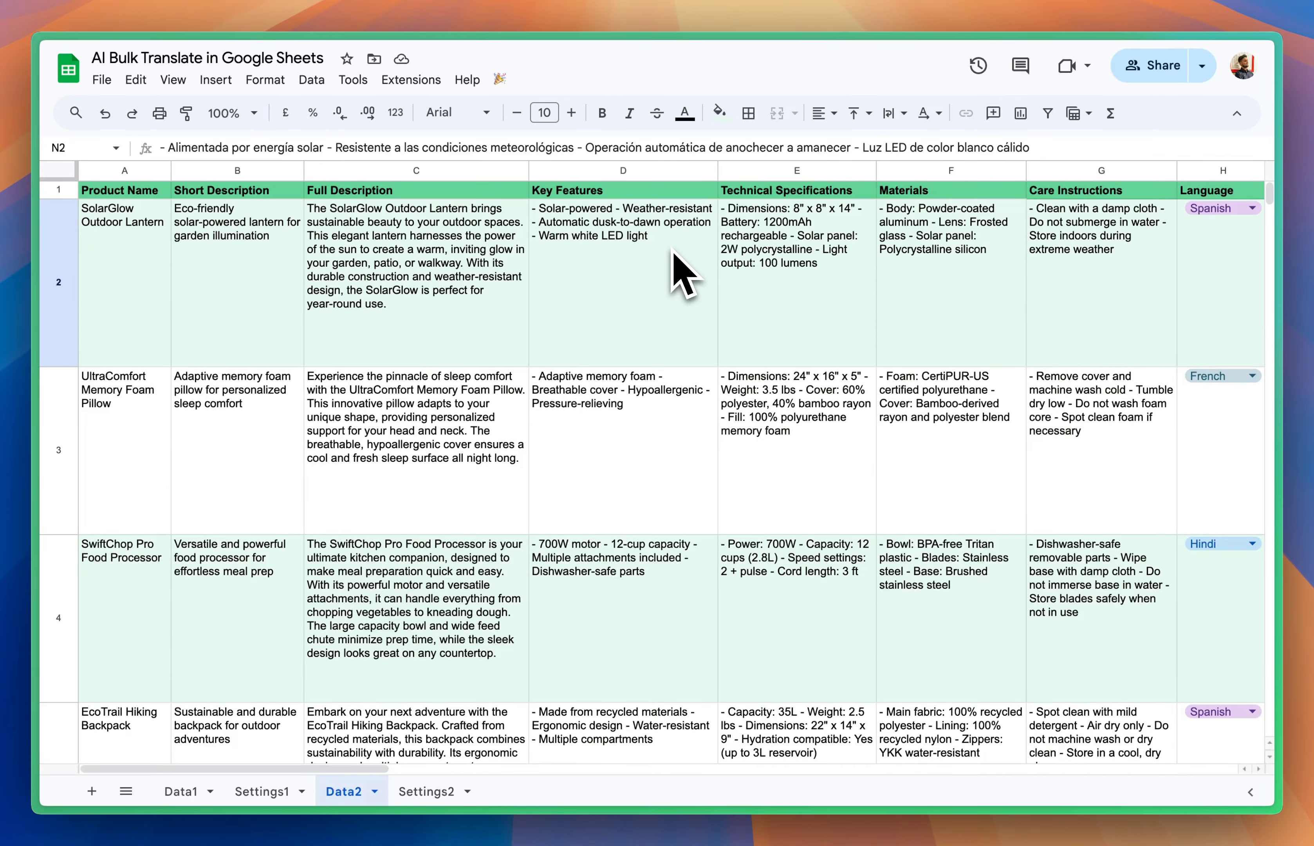
Step: Switch to the Multi-AI Google Sheets Script web page and keep the browser's sidebar displayed beside it
mouse_move(38, 332)
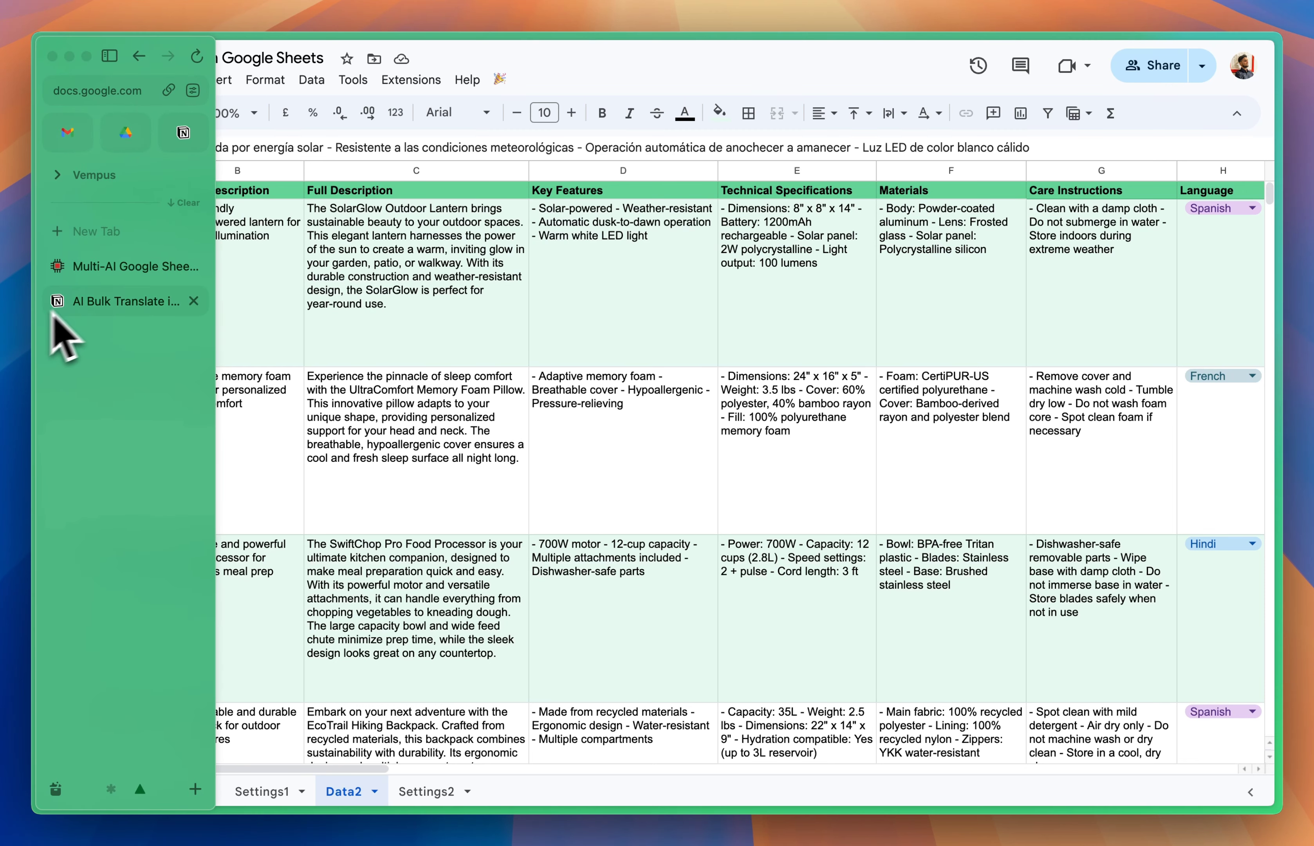
click(132, 269)
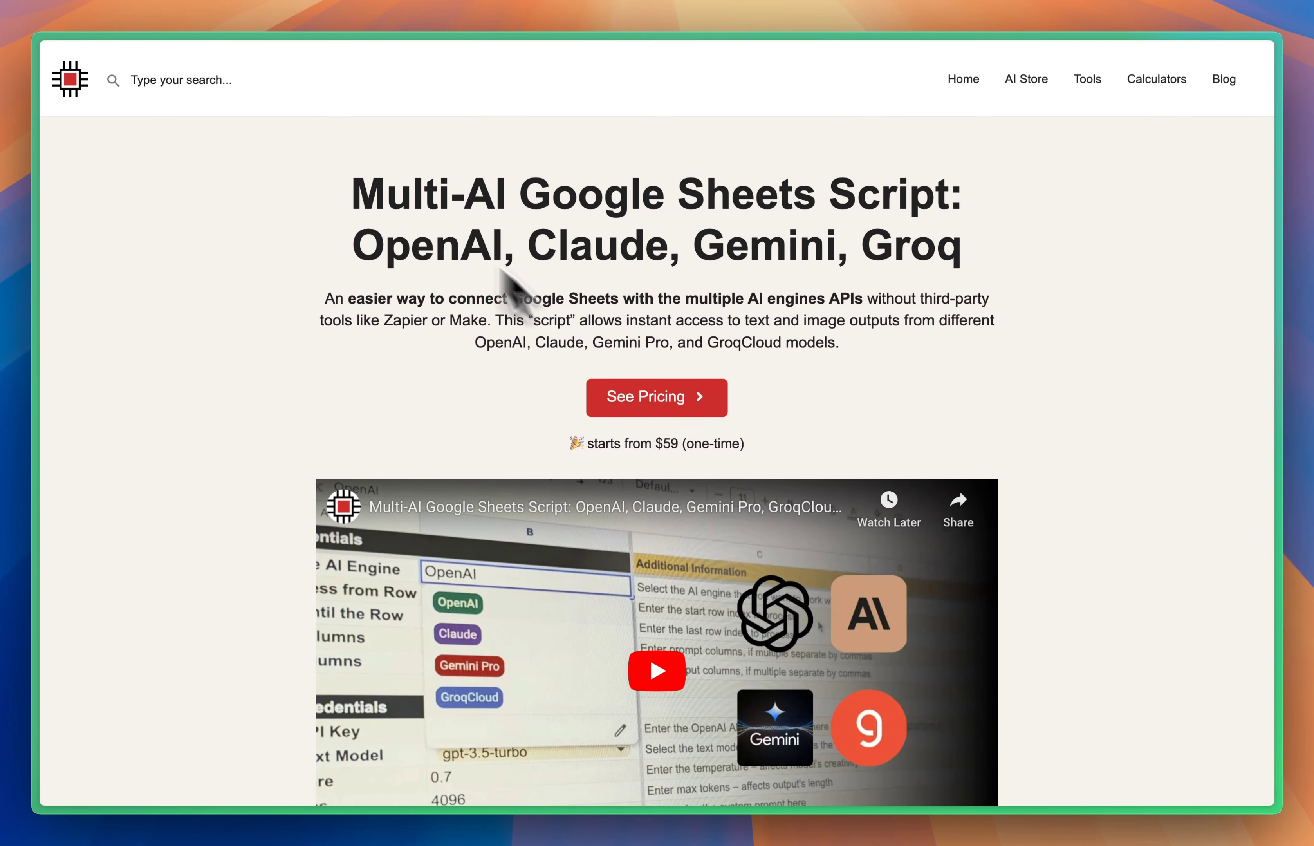
mouse_move(65, 199)
click(106, 52)
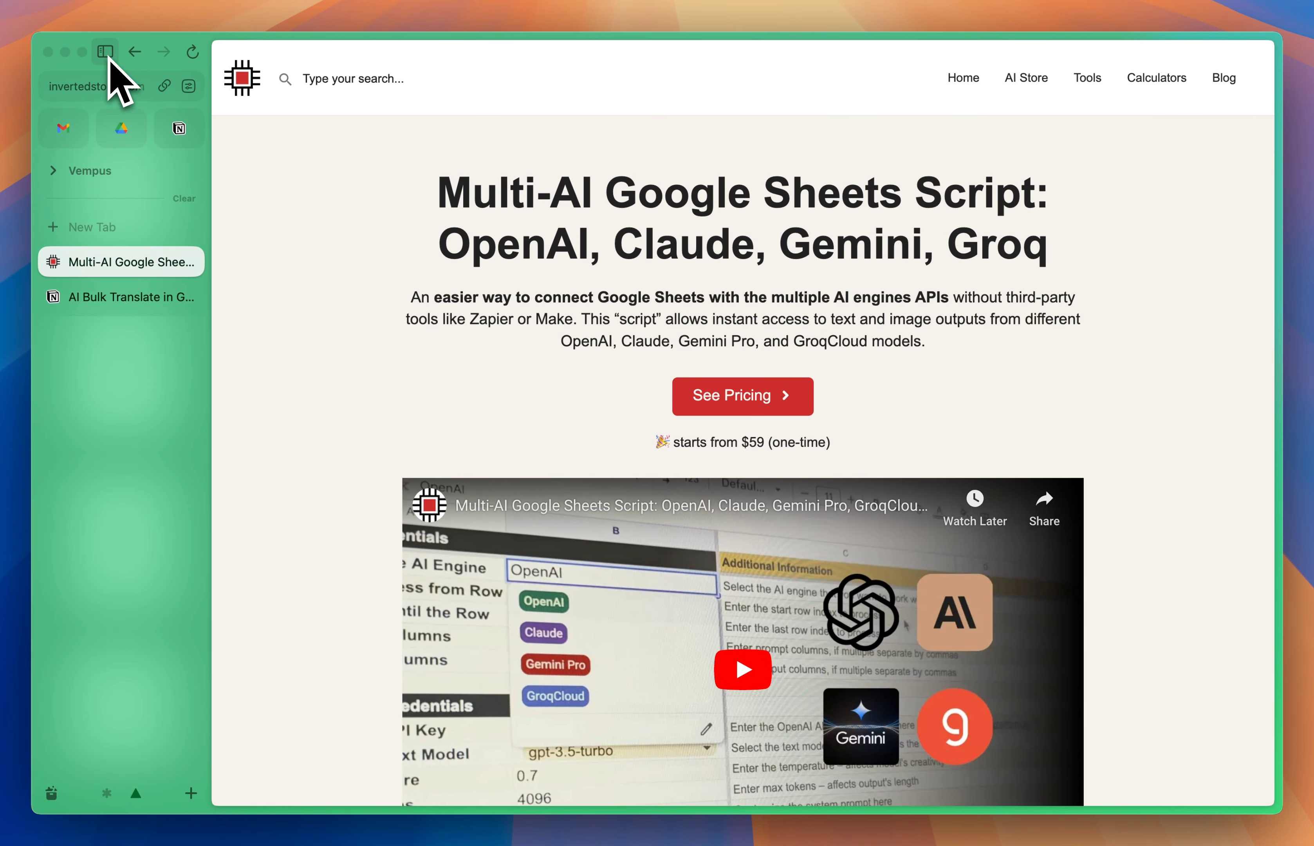